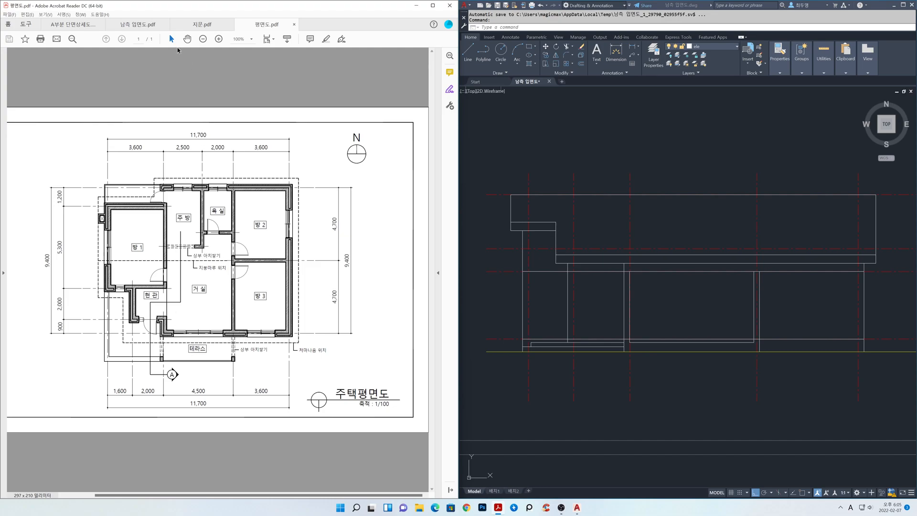
Show the reference drawing 남측 입면도.pdf and set Offset to create its copies on the current layer of the elevation drawing.
{"action": "left_click", "coordinate": [154, 29]}
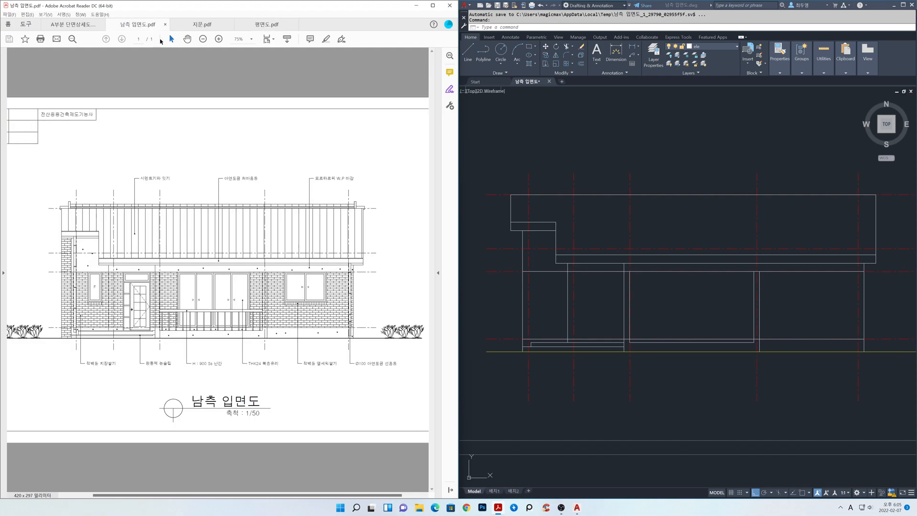
{"action": "left_click", "coordinate": [686, 306]}
{"action": "middle_click_drag", "start_coordinate": [583, 311], "coordinate": [688, 310]}
{"action": "scroll", "coordinate": [687, 312], "scroll_direction": "up", "scroll_amount": 2}
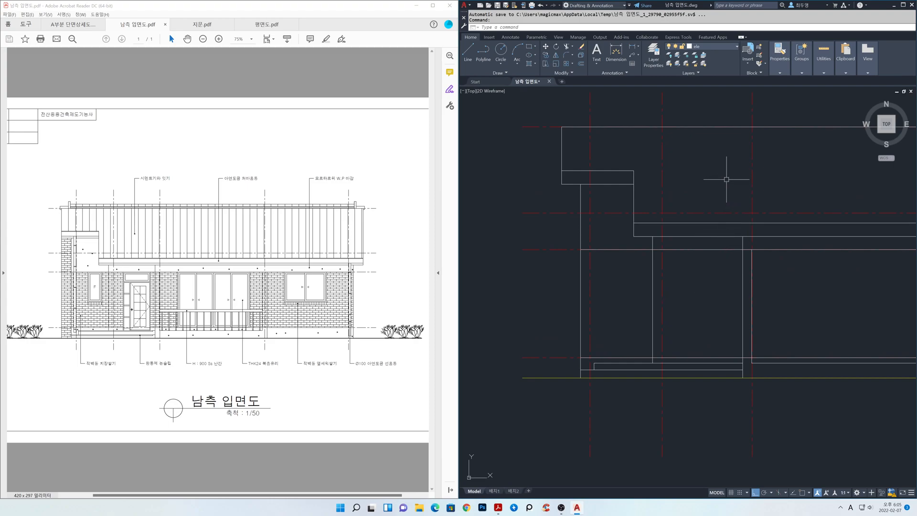
{"action": "type", "text": "o"}
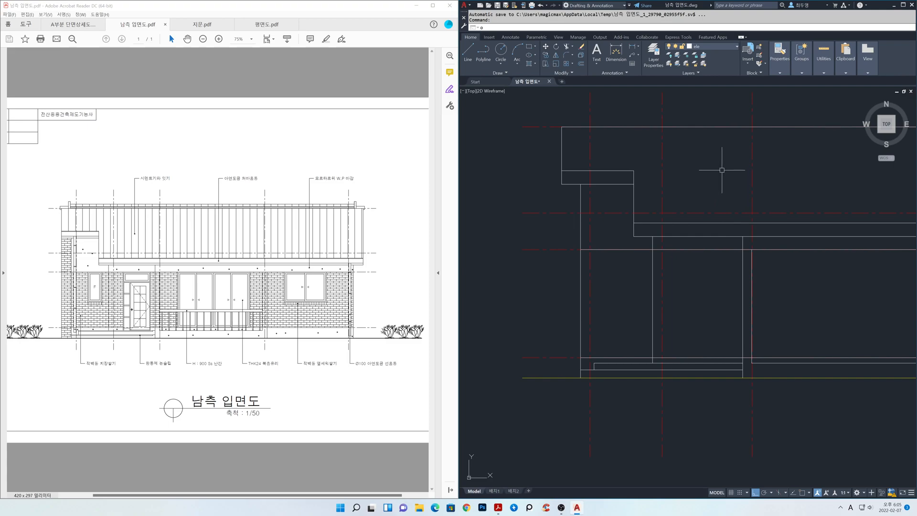
{"action": "key", "text": "Return"}
{"action": "middle_click_drag", "start_coordinate": [716, 211], "coordinate": [712, 245]}
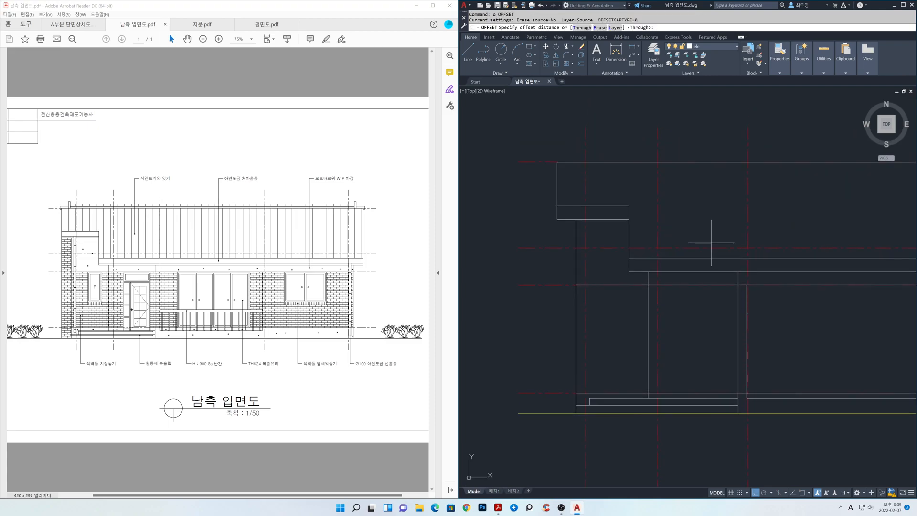
{"action": "type", "text": "l"}
{"action": "key", "text": "Return"}
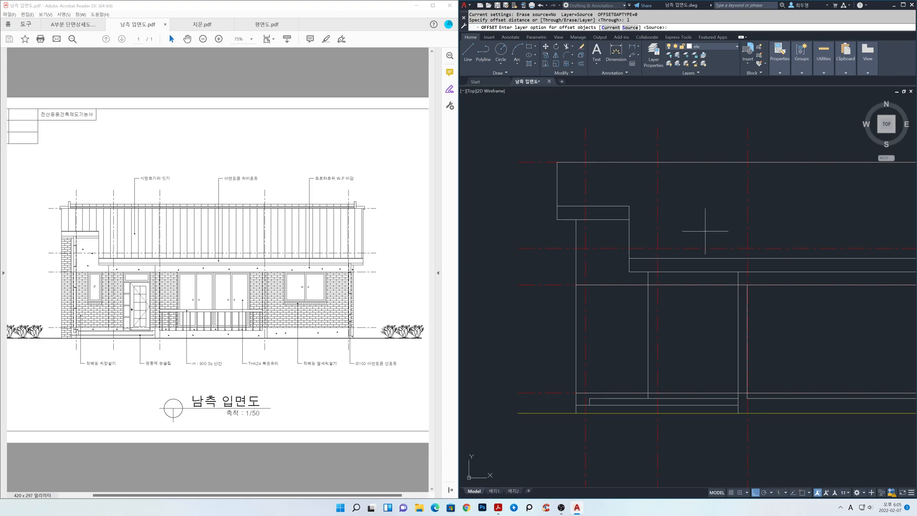
{"action": "type", "text": "c"}
{"action": "key", "text": "Return"}
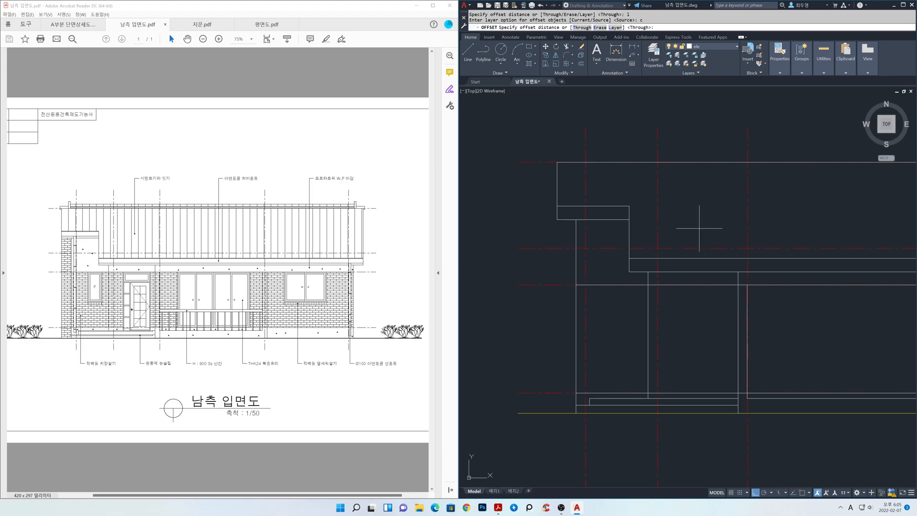
Offset the third vertical centre line through the midpoint between the second and third vertical centre lines.
{"action": "key", "text": "F8"}
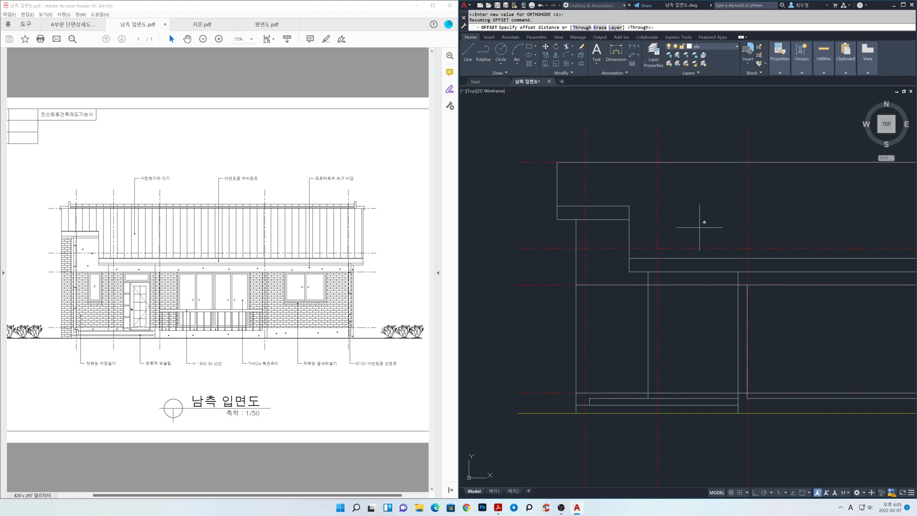
{"action": "key", "text": "F8"}
{"action": "type", "text": "t"}
{"action": "key", "text": "Return"}
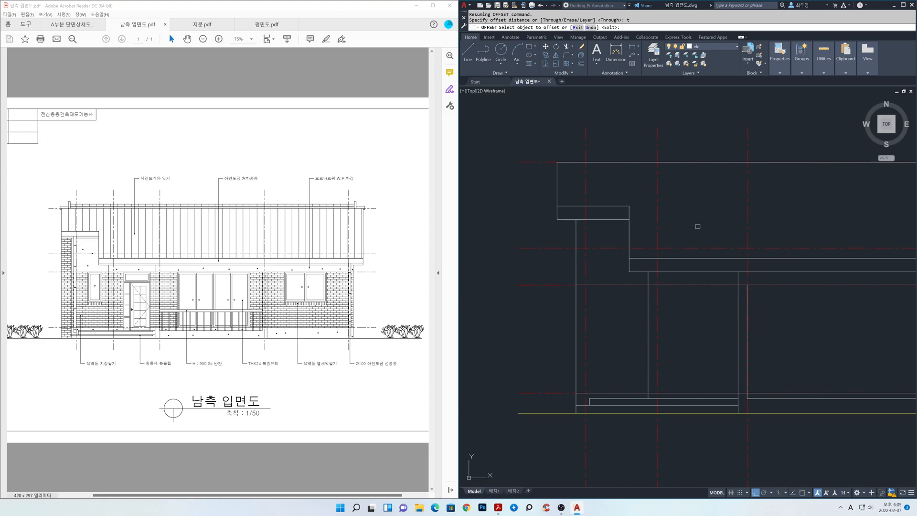
{"action": "left_click", "coordinate": [746, 201]}
{"action": "right_click", "coordinate": [698, 203], "text": "shift"}
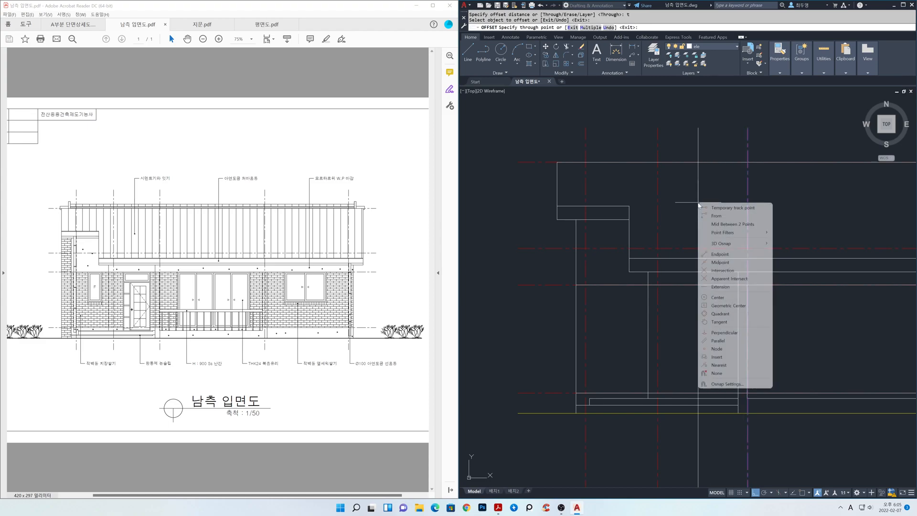
{"action": "left_click", "coordinate": [726, 224]}
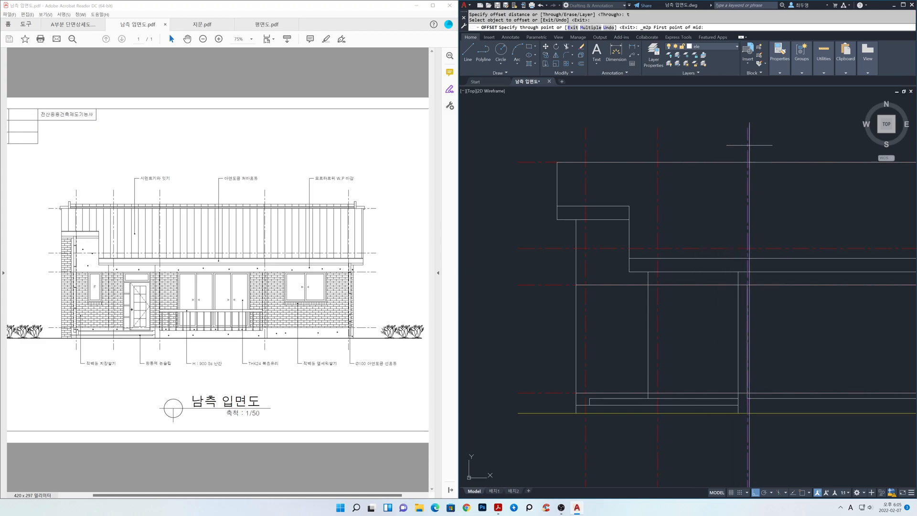
{"action": "key", "text": "F3"}
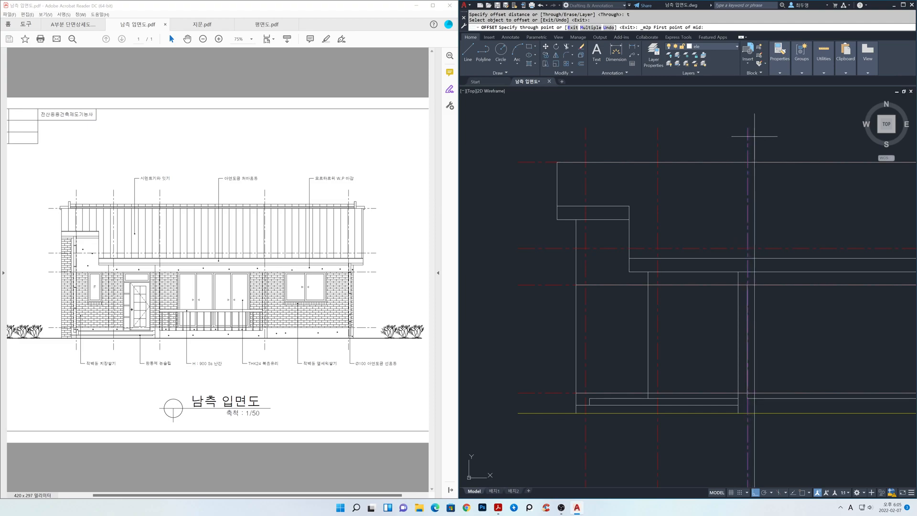
{"action": "left_click", "coordinate": [749, 129]}
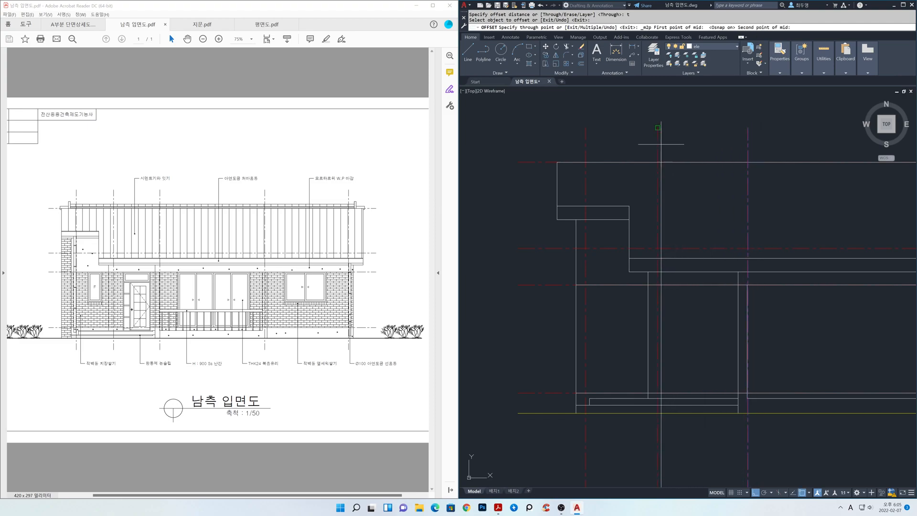
{"action": "left_click", "coordinate": [659, 143]}
{"action": "key", "text": "Return"}
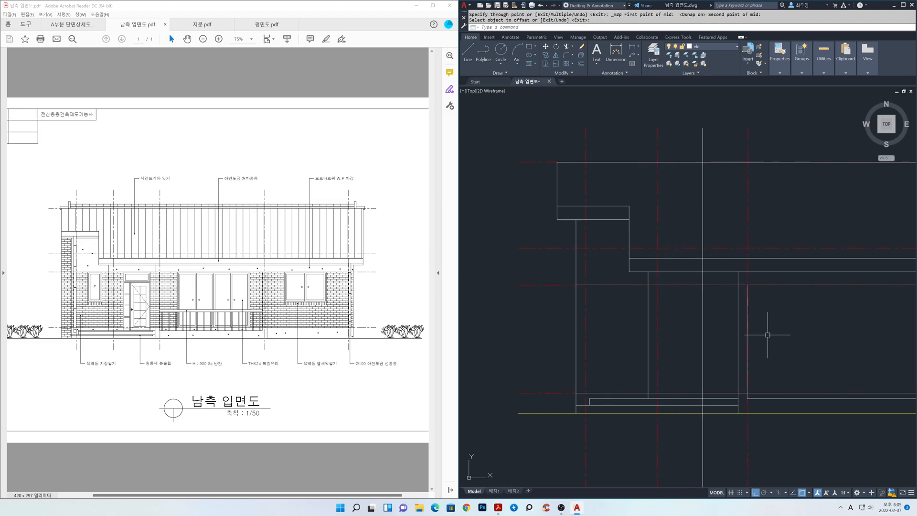
Offset the new middle vertical line by 590 to both sides to mark the entrance door's width.
{"action": "type", "text": "o"}
{"action": "key", "text": "Return"}
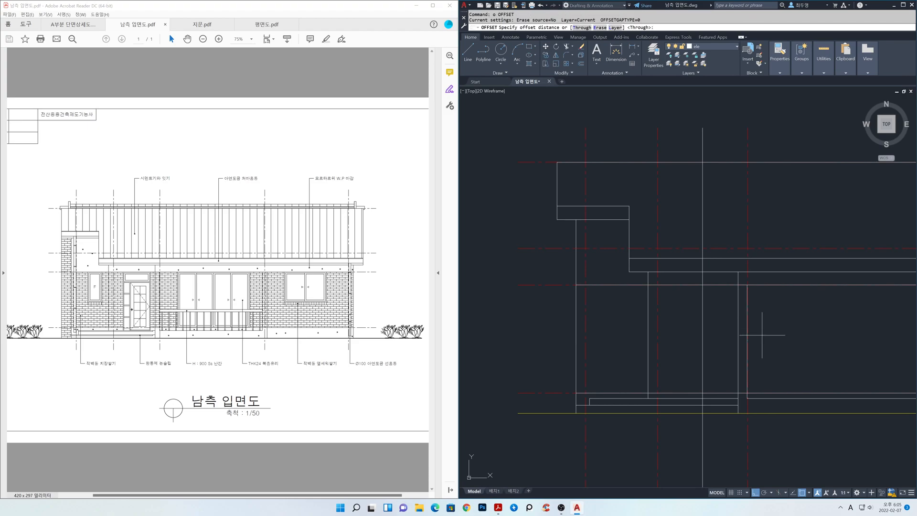
{"action": "type", "text": "590"}
{"action": "key", "text": "Return"}
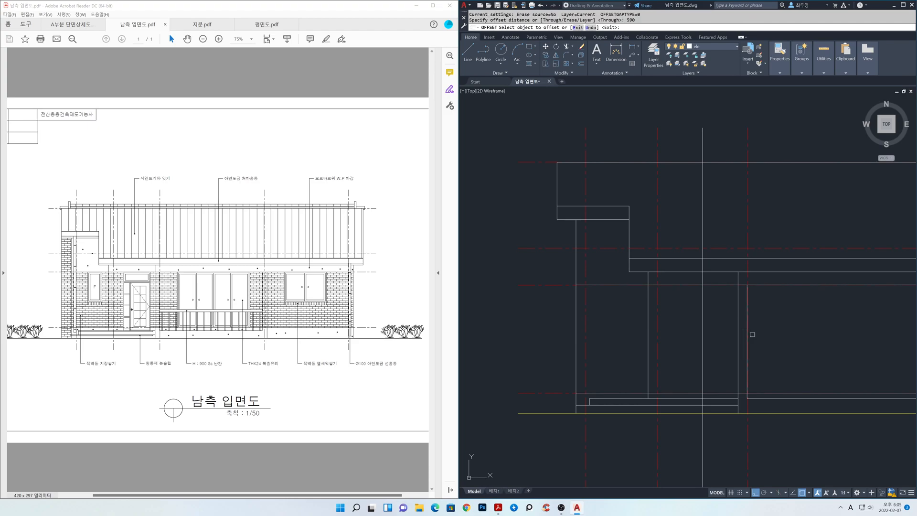
{"action": "left_click", "coordinate": [702, 343]}
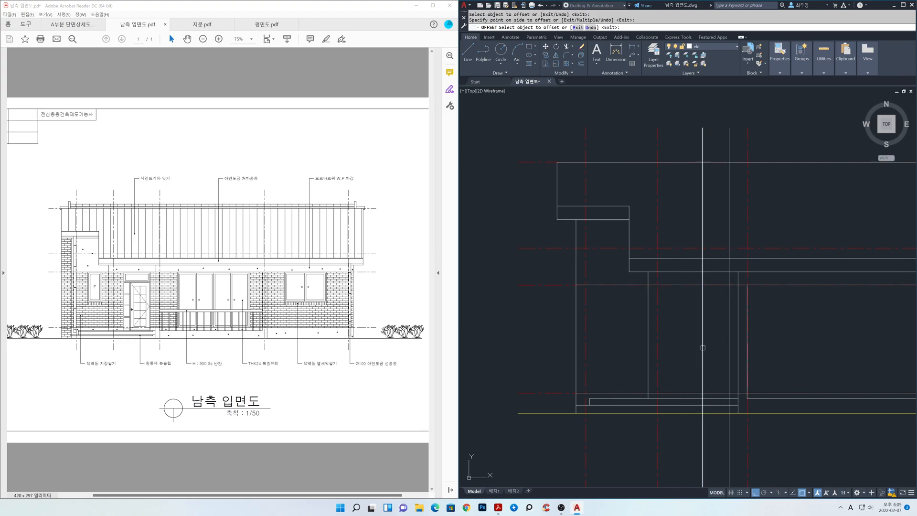
{"action": "left_click", "coordinate": [684, 348]}
{"action": "key", "text": "Return"}
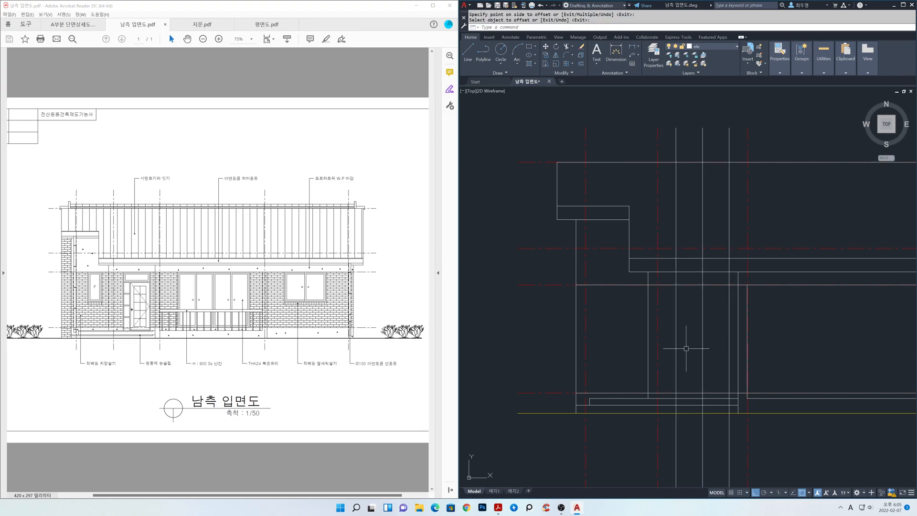
Erase the middle construction line between the door sides and freeze the cen layer.
{"action": "key", "text": "Return"}
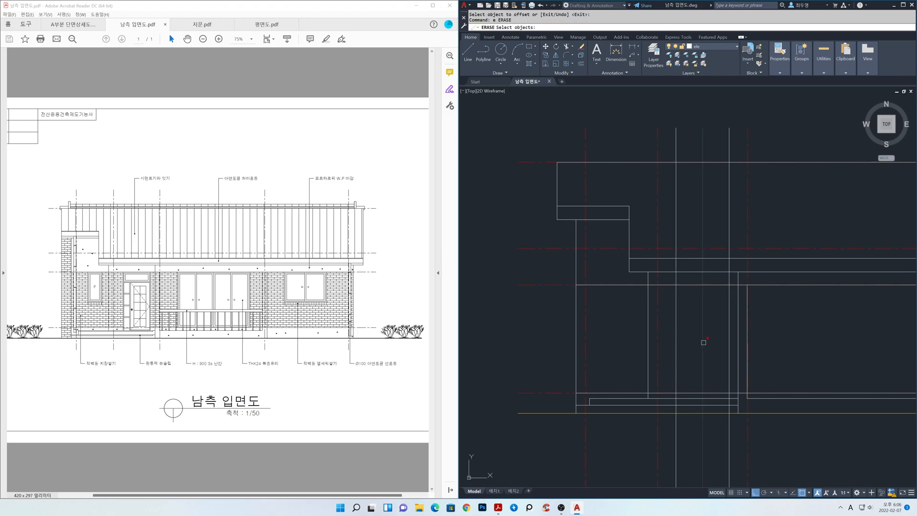
{"action": "left_click", "coordinate": [702, 342]}
{"action": "key", "text": "Return"}
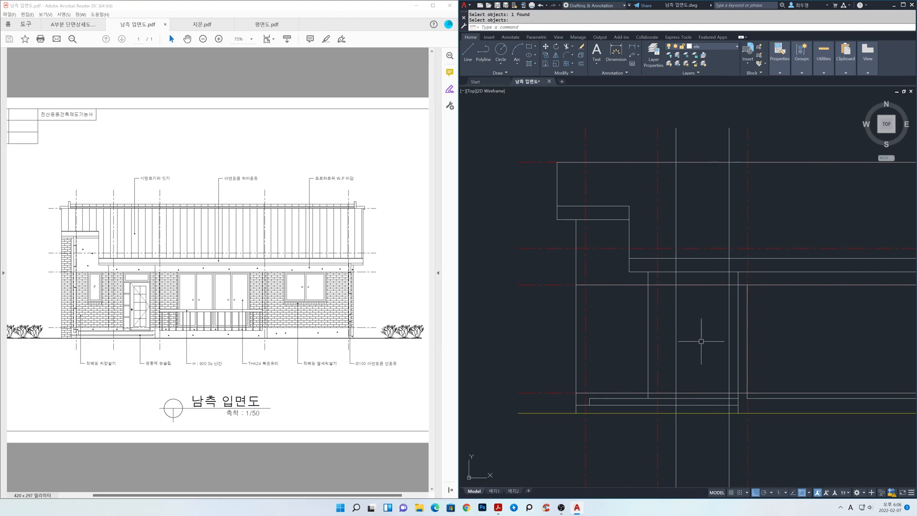
{"action": "left_click", "coordinate": [719, 50]}
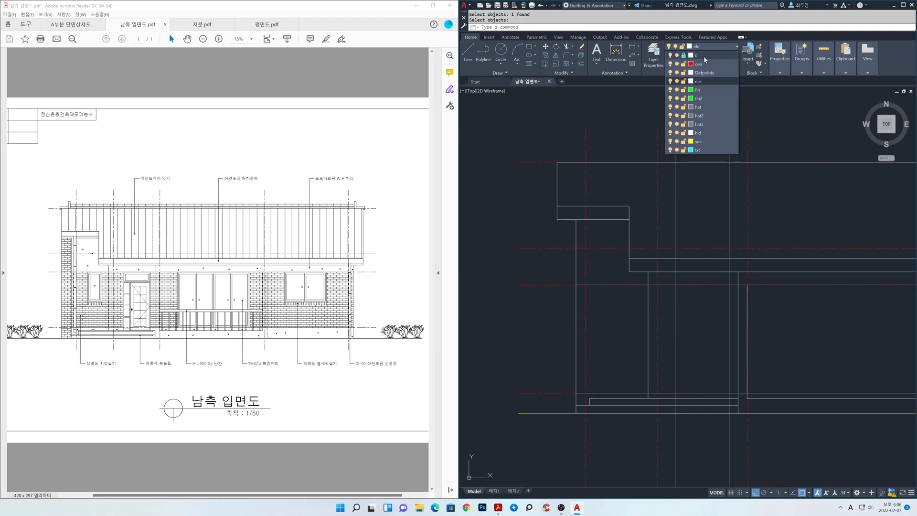
{"action": "left_click", "coordinate": [676, 65]}
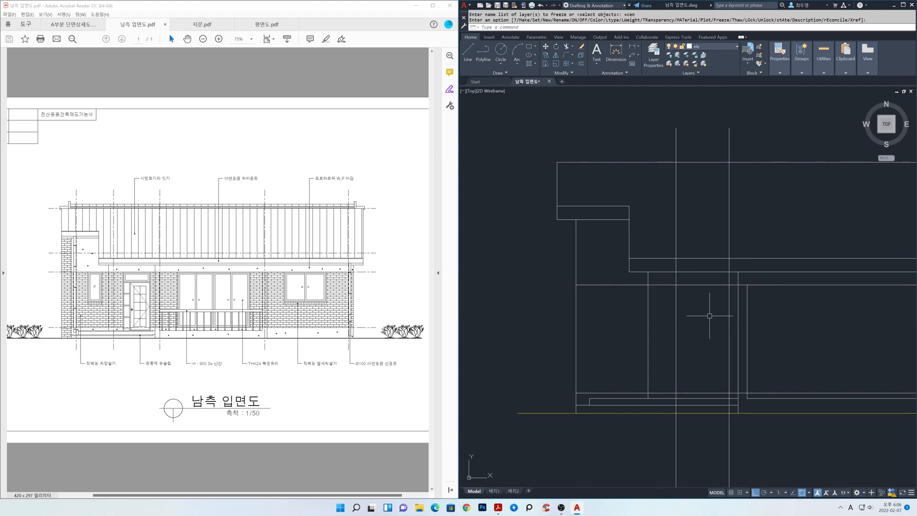
Trim the two door side lines to the upper wall line and the top of the step, and cut out the floor line between them.
{"action": "key", "text": "Return"}
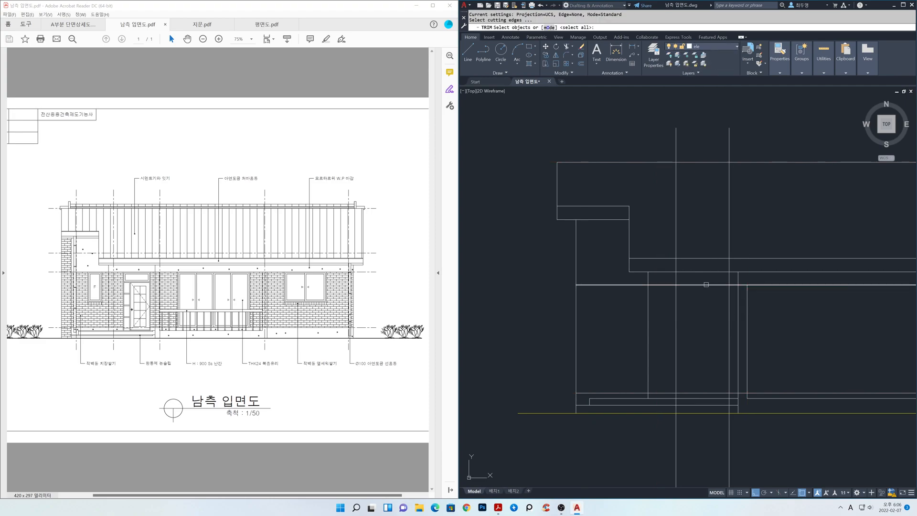
{"action": "left_click", "coordinate": [706, 285]}
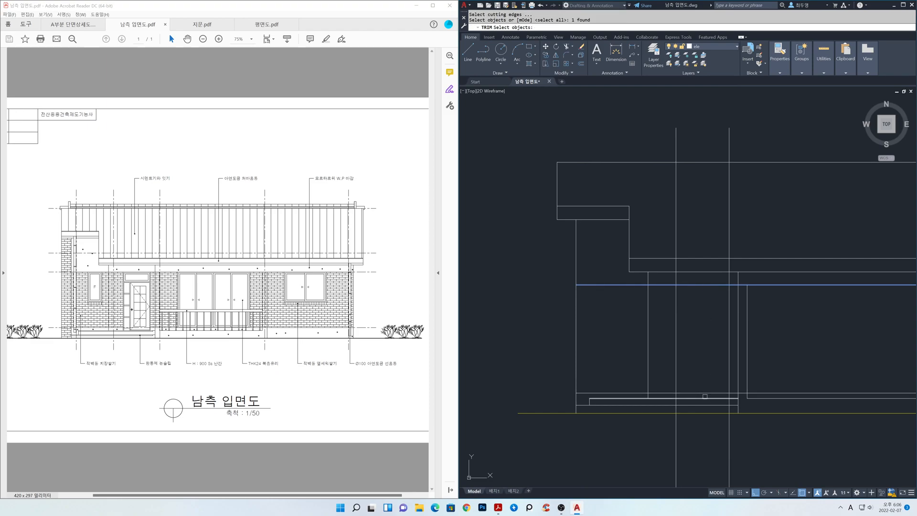
{"action": "key", "text": "Return"}
{"action": "left_click", "coordinate": [688, 418]}
{"action": "left_click", "coordinate": [678, 424]}
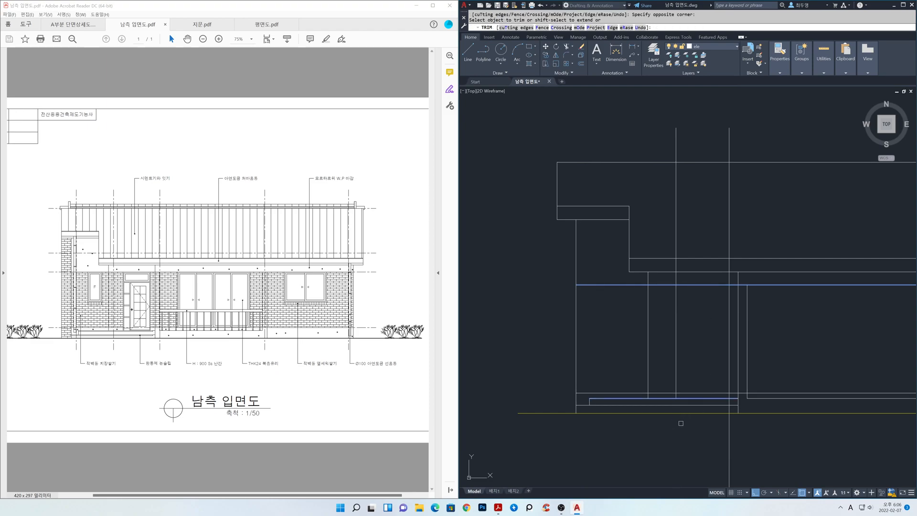
{"action": "left_click", "coordinate": [738, 161]}
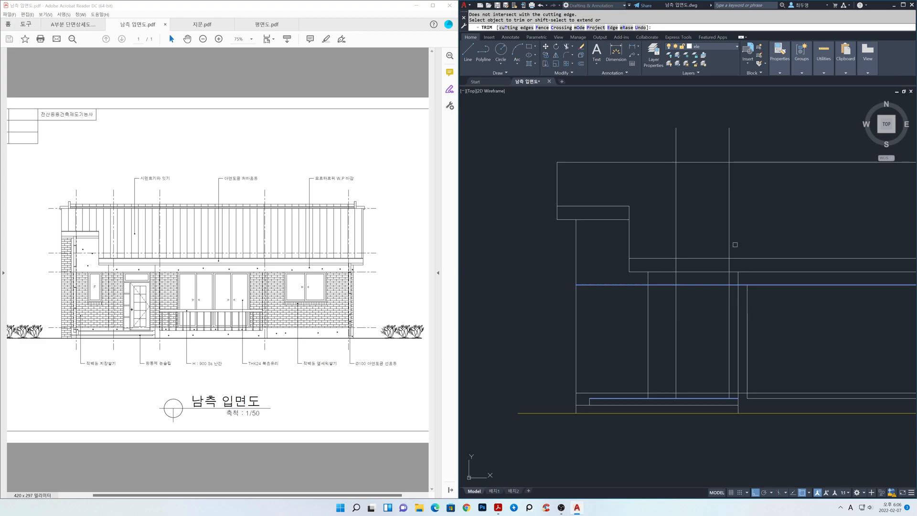
{"action": "left_click", "coordinate": [730, 244]}
{"action": "left_click", "coordinate": [676, 243]}
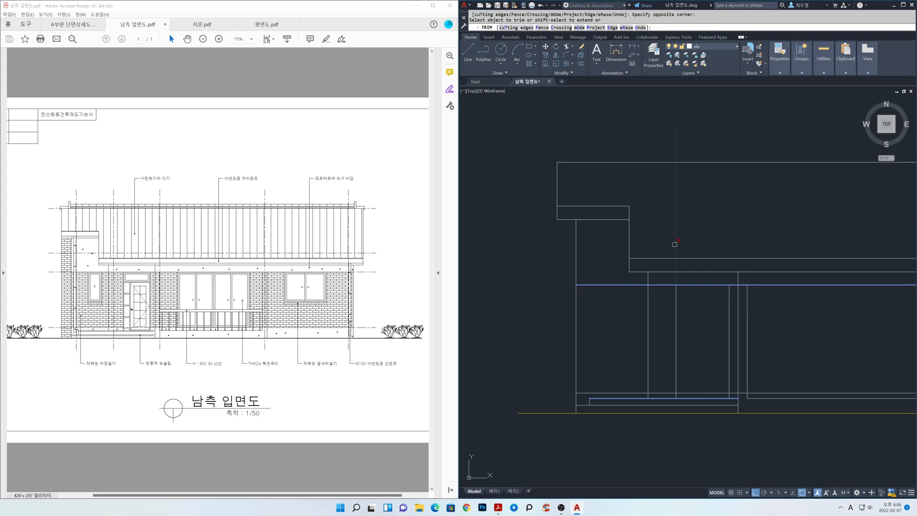
{"action": "left_click", "coordinate": [697, 252]}
{"action": "key", "text": "Return"}
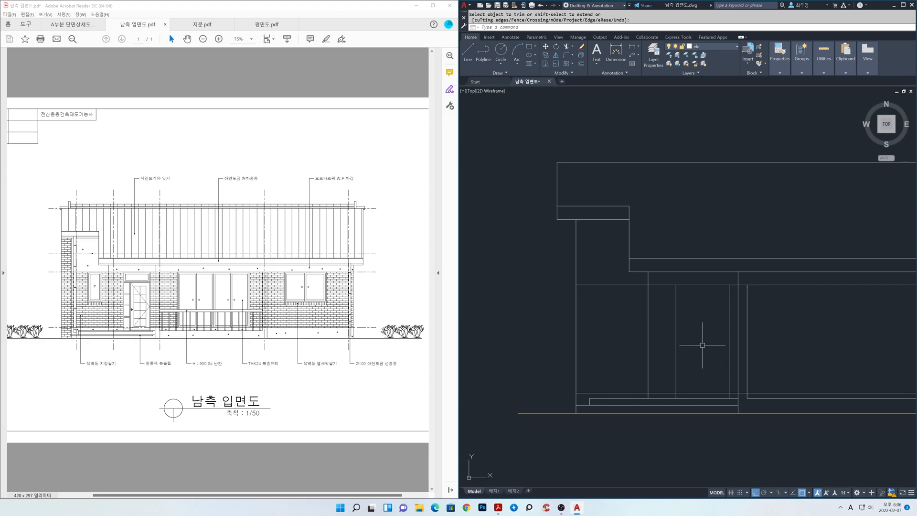
{"action": "key", "text": "Return"}
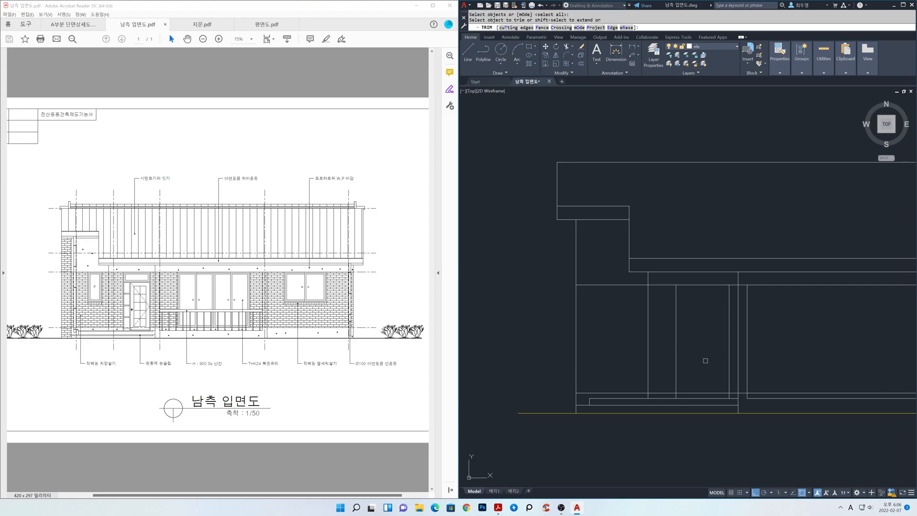
{"action": "key", "text": "Return"}
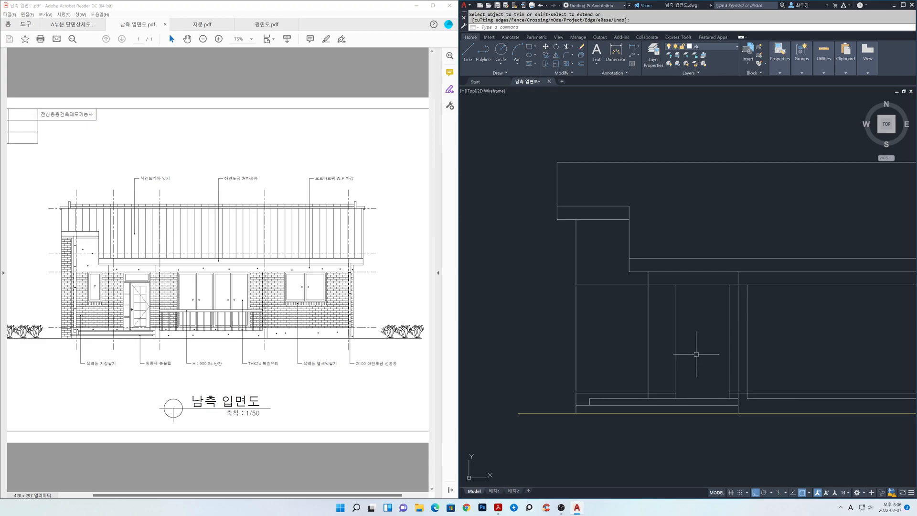
Offset both side lines and the head line of the entrance door opening inward by 40 for the frame.
{"action": "type", "text": "o"}
{"action": "key", "text": "Return"}
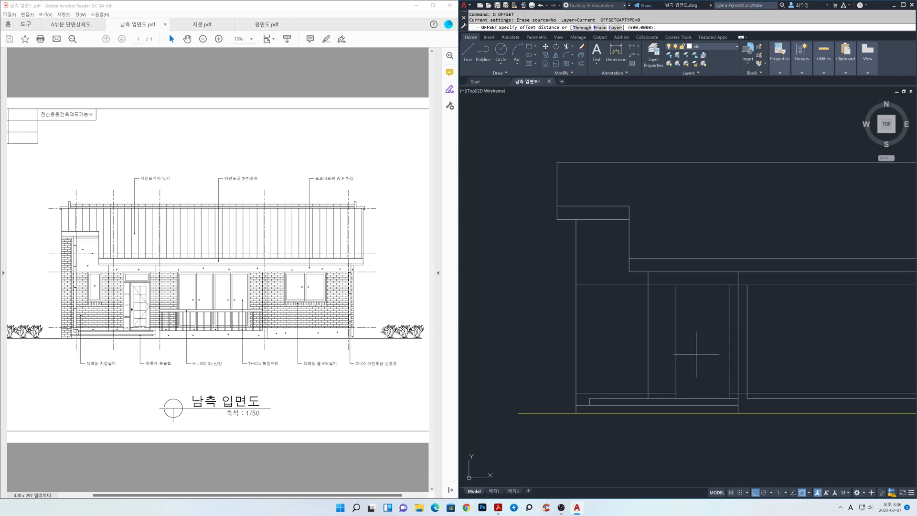
{"action": "type", "text": "40"}
{"action": "key", "text": "Return"}
{"action": "left_click", "coordinate": [676, 347]}
{"action": "left_click", "coordinate": [691, 347]}
{"action": "left_click", "coordinate": [695, 285]}
{"action": "left_click", "coordinate": [704, 305]}
{"action": "left_click", "coordinate": [728, 317]}
{"action": "left_click", "coordinate": [703, 316]}
{"action": "key", "text": "Return"}
Join the inner door frame lines into sharp upper corners using Fillet with the Multiple option.
{"action": "scroll", "coordinate": [712, 340], "scroll_direction": "up", "scroll_amount": 3}
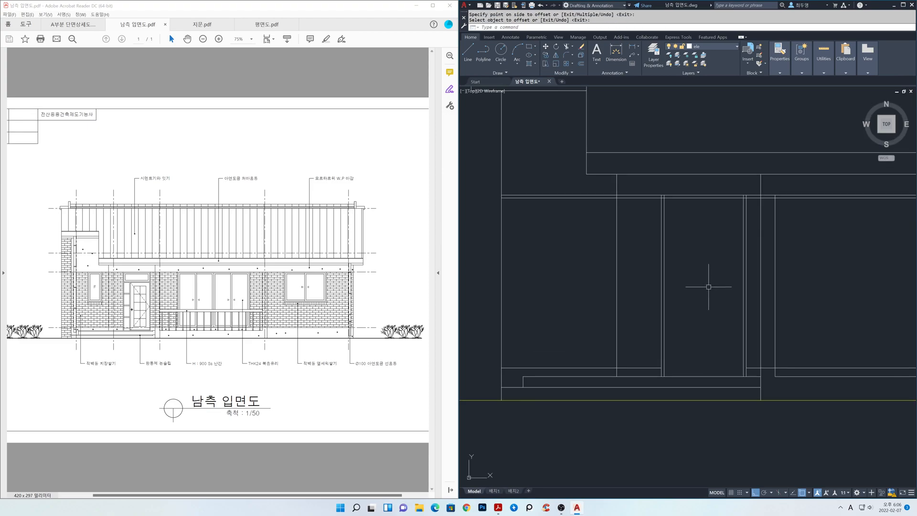
{"action": "type", "text": "f"}
{"action": "key", "text": "Return"}
{"action": "type", "text": "m"}
{"action": "key", "text": "Return"}
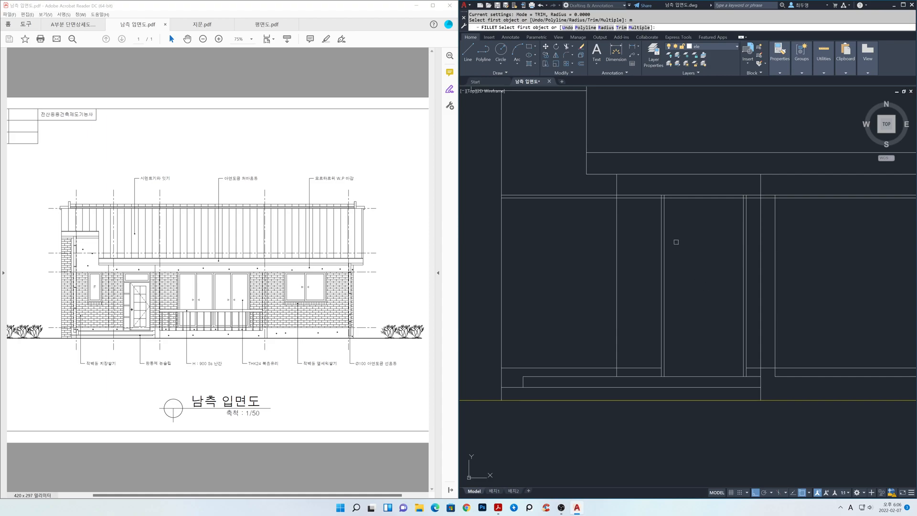
{"action": "left_click", "coordinate": [665, 233]}
{"action": "left_click", "coordinate": [682, 198]}
{"action": "left_click", "coordinate": [704, 198]}
{"action": "left_click", "coordinate": [741, 223]}
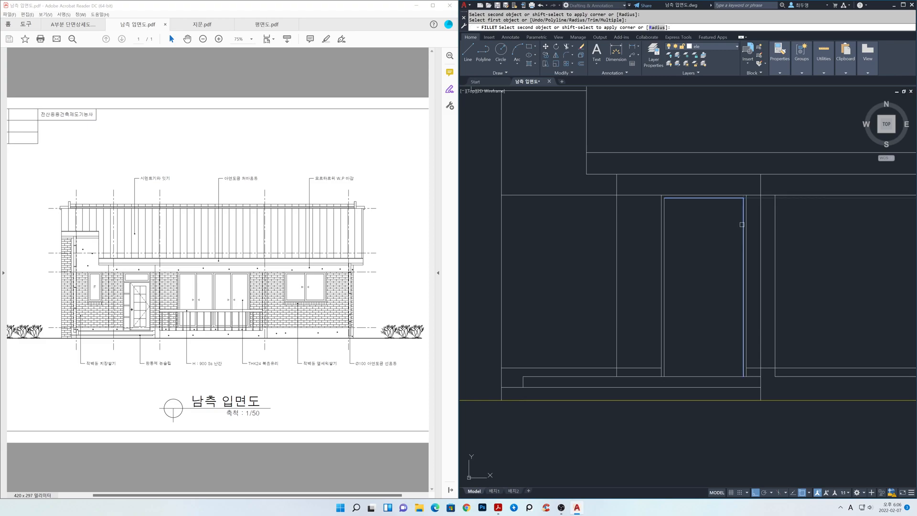
{"action": "key", "text": "Return"}
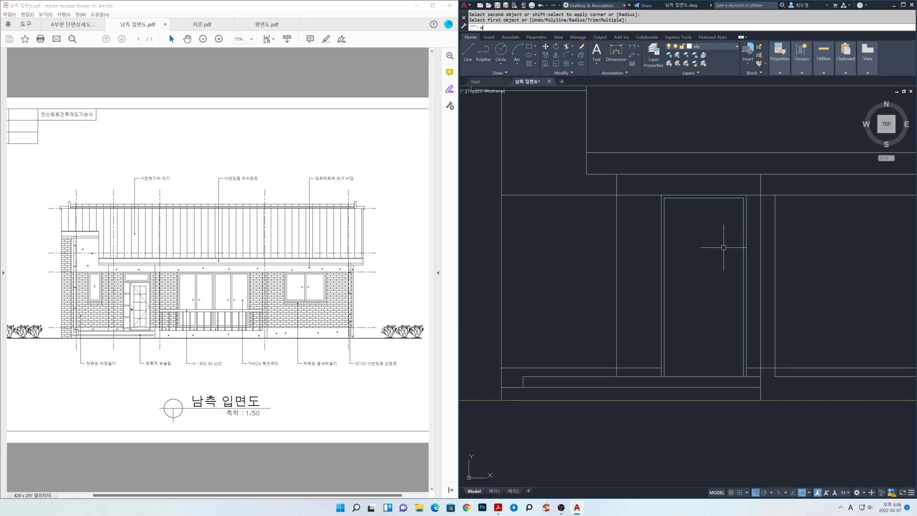
Offset the top line of the entrance step upward by 2100 for the door's transom height.
{"action": "type", "text": "o"}
{"action": "key", "text": "Return"}
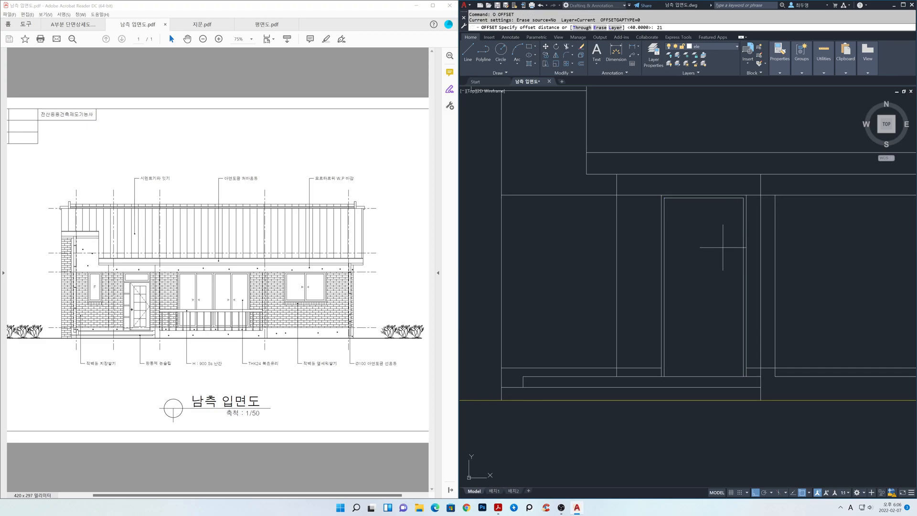
{"action": "key", "text": "Return"}
{"action": "left_click", "coordinate": [707, 376]}
{"action": "left_click", "coordinate": [705, 351]}
{"action": "key", "text": "Return"}
Offset the new transom line downward by 40 to give the transom bar its thickness.
{"action": "key", "text": "Return"}
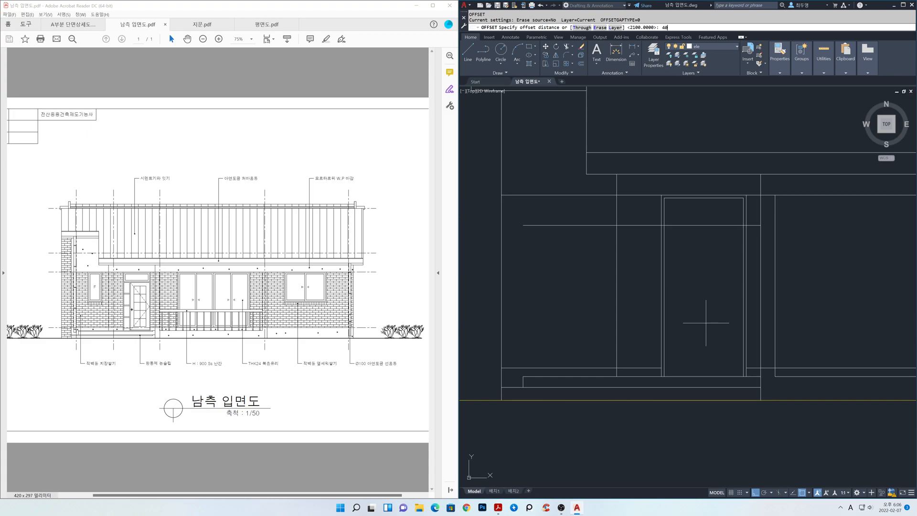
{"action": "type", "text": "40"}
{"action": "key", "text": "Return"}
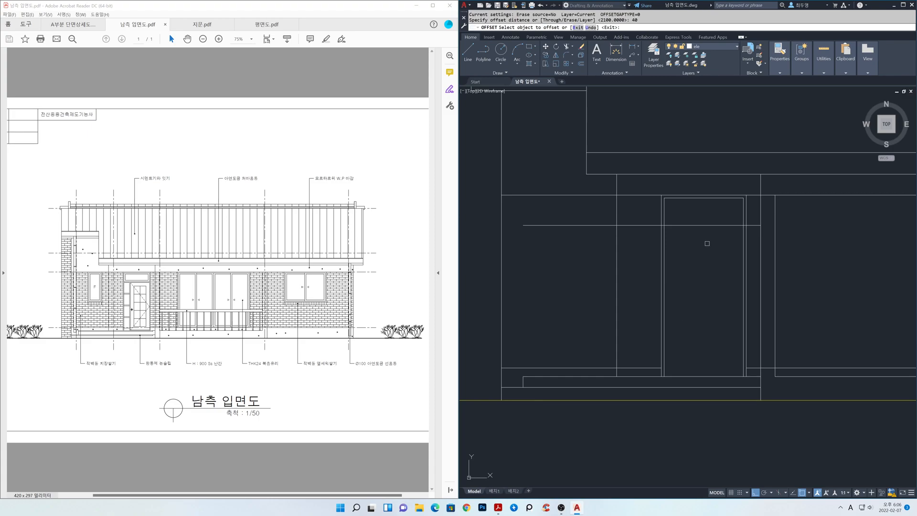
{"action": "left_click", "coordinate": [704, 227]}
{"action": "left_click", "coordinate": [702, 244]}
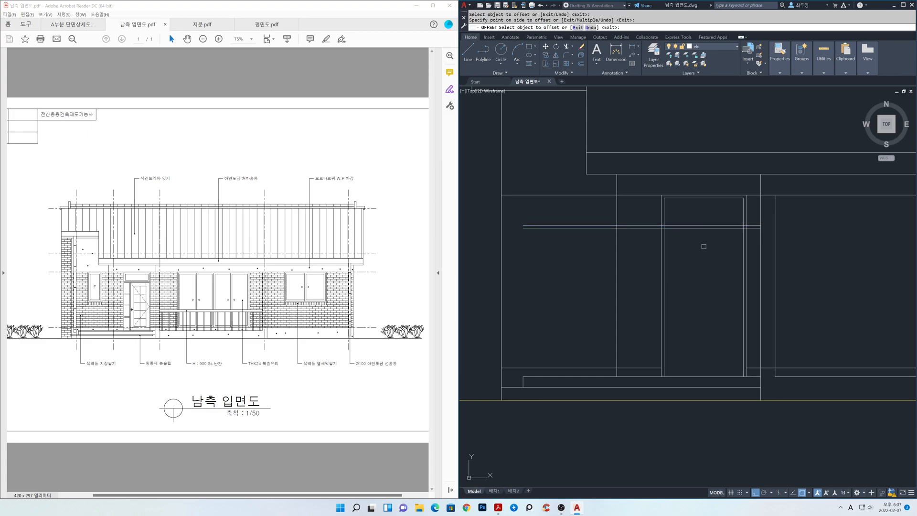
Trim both transom lines to the inner frame lines and cut out the inner frame lines between them.
{"action": "middle_click_drag", "start_coordinate": [718, 217], "coordinate": [710, 255]}
{"action": "scroll", "coordinate": [710, 255], "scroll_direction": "up", "scroll_amount": 2}
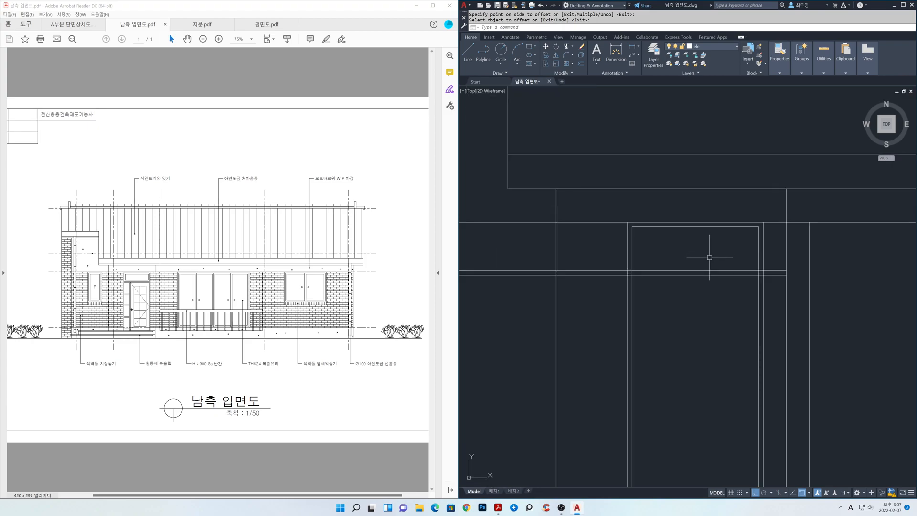
{"action": "scroll", "coordinate": [716, 253], "scroll_direction": "up", "scroll_amount": 2}
{"action": "middle_click_drag", "start_coordinate": [711, 260], "coordinate": [716, 293]}
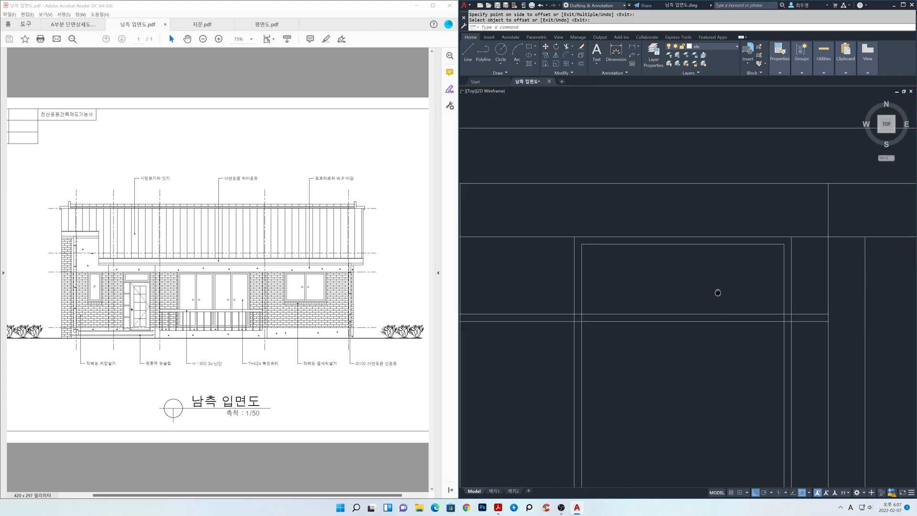
{"action": "key", "text": "Escape"}
{"action": "type", "text": "tr"}
{"action": "key", "text": "space"}
{"action": "left_click", "coordinate": [787, 338]}
{"action": "left_click", "coordinate": [577, 308]}
{"action": "key", "text": "space"}
{"action": "left_click", "coordinate": [559, 327]}
{"action": "left_click", "coordinate": [559, 326]}
{"action": "left_click", "coordinate": [581, 318]}
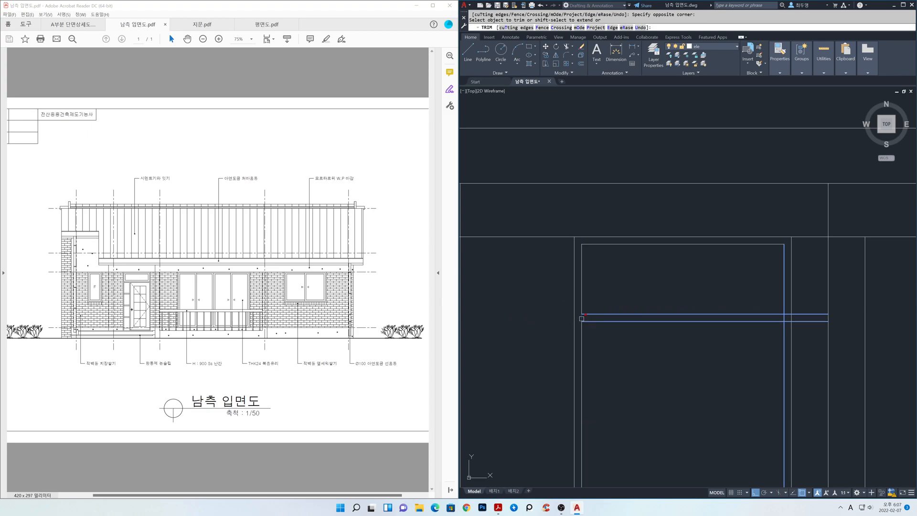
{"action": "left_click", "coordinate": [797, 308]}
{"action": "left_click", "coordinate": [795, 332]}
{"action": "left_click", "coordinate": [785, 317]}
{"action": "key", "text": "space"}
Offset all four sides of the transom panel above the door inward by 60.
{"action": "type", "text": "o"}
{"action": "key", "text": "space"}
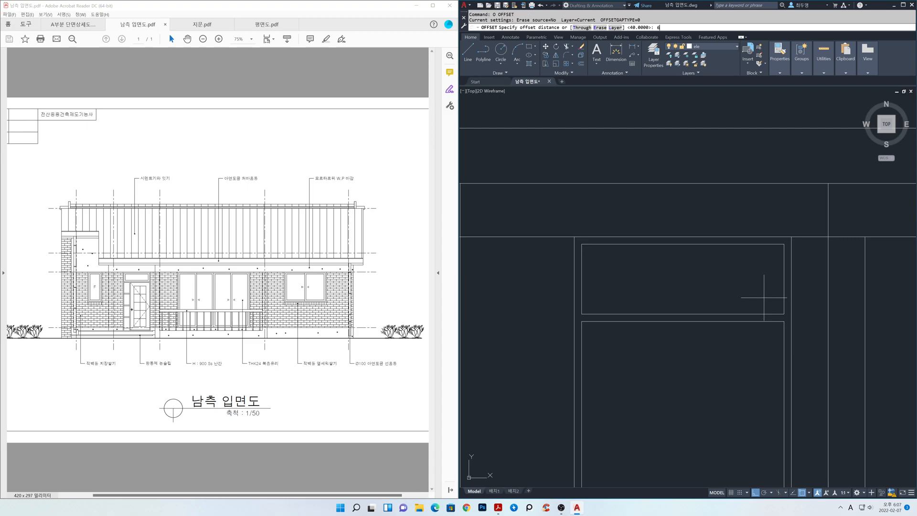
{"action": "type", "text": "60"}
{"action": "key", "text": "space"}
{"action": "left_click", "coordinate": [783, 298]}
{"action": "left_click", "coordinate": [768, 298]}
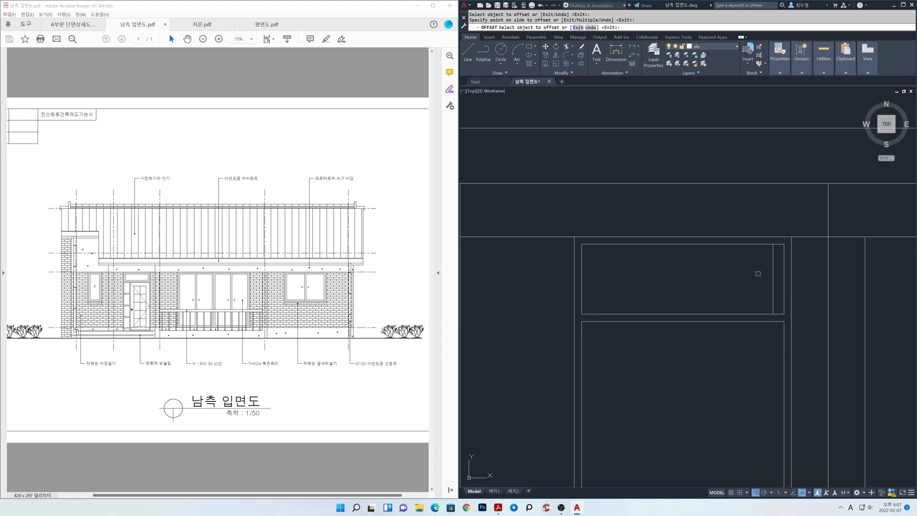
{"action": "left_click", "coordinate": [756, 245]}
{"action": "left_click", "coordinate": [753, 263]}
{"action": "left_click", "coordinate": [753, 312]}
{"action": "left_click", "coordinate": [697, 292]}
{"action": "left_click", "coordinate": [582, 287]}
{"action": "left_click", "coordinate": [610, 287]}
{"action": "key", "text": "space"}
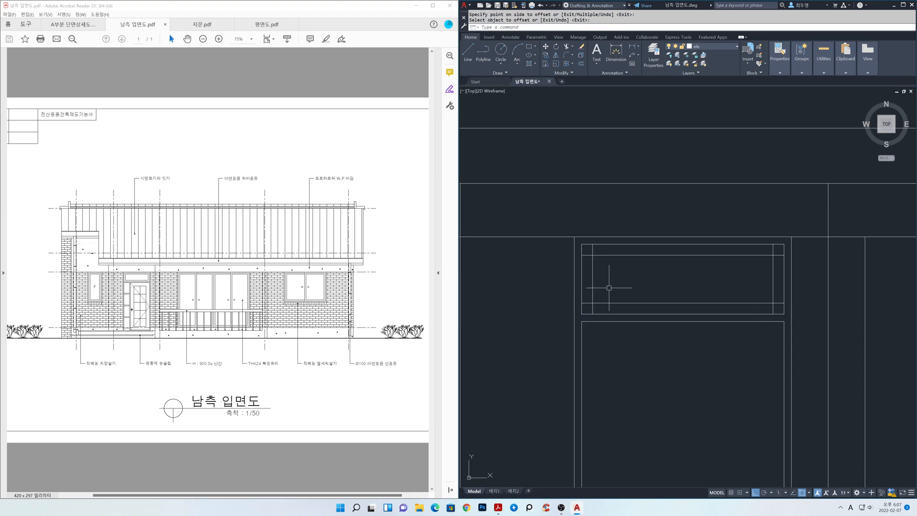
Join the four inner transom panel lines into a rectangle with sharp corners using Fillet with the Multiple option.
{"action": "type", "text": "f"}
{"action": "key", "text": "space"}
{"action": "type", "text": "m"}
{"action": "key", "text": "space"}
{"action": "left_click", "coordinate": [593, 281]}
{"action": "left_click", "coordinate": [603, 305]}
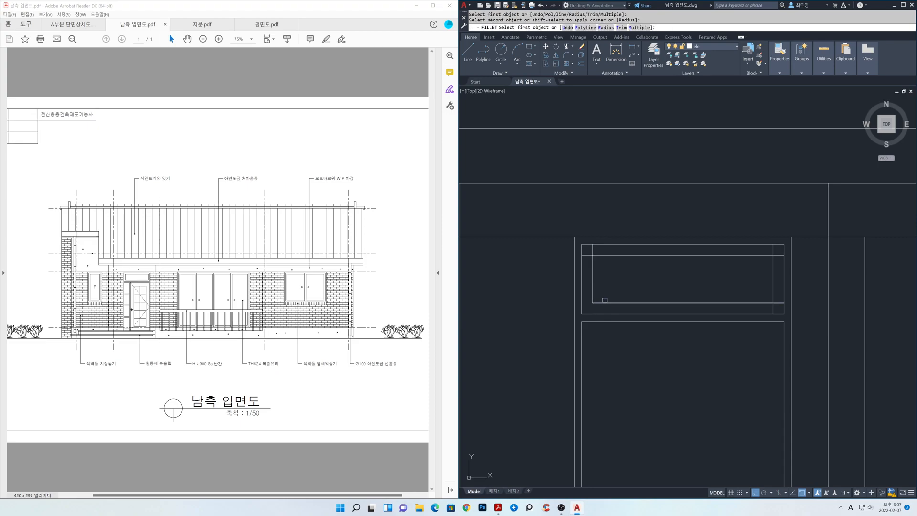
{"action": "left_click", "coordinate": [594, 272]}
{"action": "left_click", "coordinate": [677, 257]}
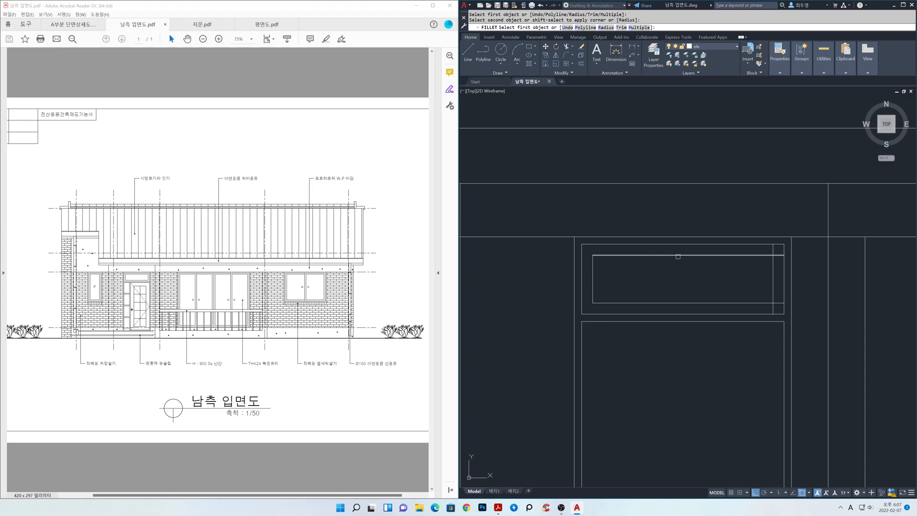
{"action": "left_click", "coordinate": [761, 255]}
{"action": "left_click", "coordinate": [772, 281]}
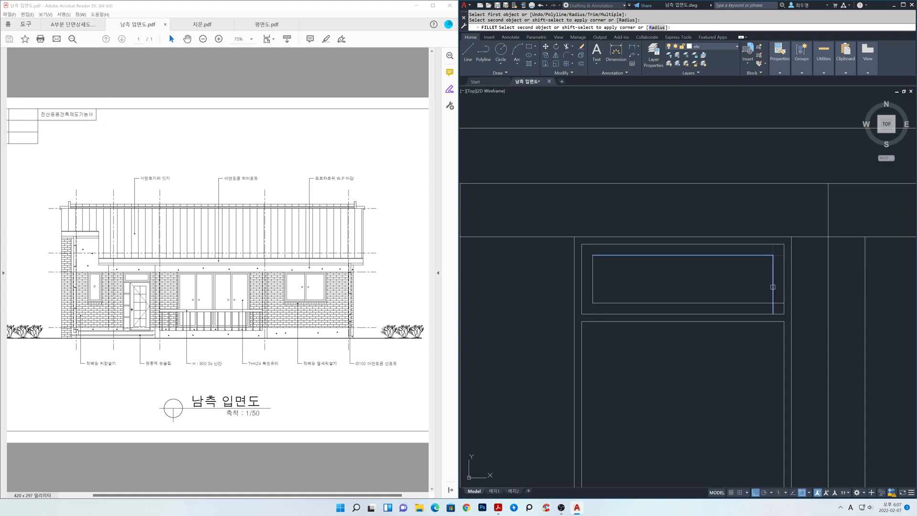
{"action": "left_click", "coordinate": [772, 286]}
{"action": "left_click", "coordinate": [763, 302]}
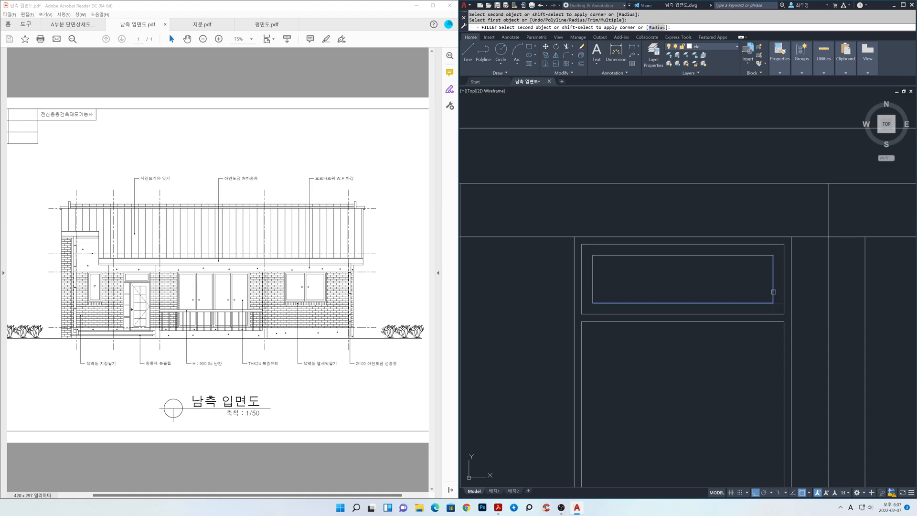
{"action": "left_click", "coordinate": [773, 291]}
Offset the outer right line of the entrance door frame 900 to the left.
{"action": "scroll", "coordinate": [700, 306], "scroll_direction": "down", "scroll_amount": 2}
{"action": "middle_click_drag", "start_coordinate": [694, 362], "coordinate": [686, 241]}
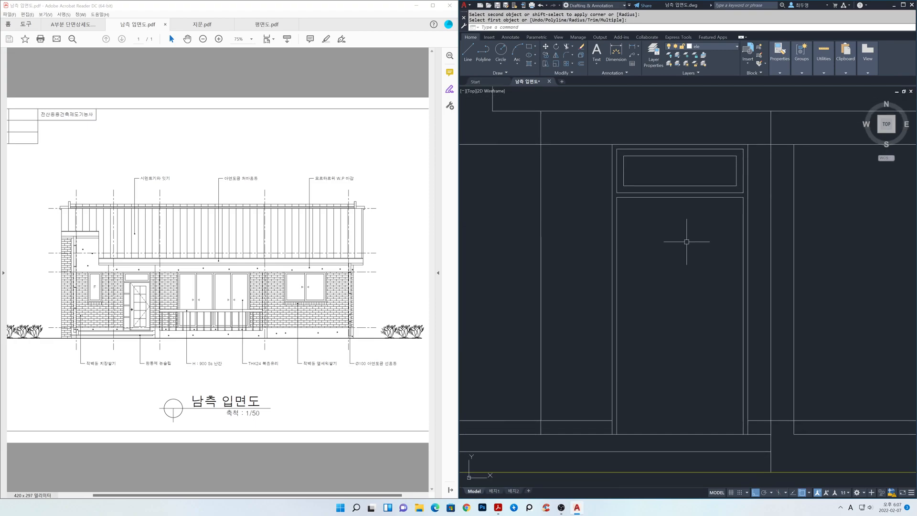
{"action": "type", "text": "z"}
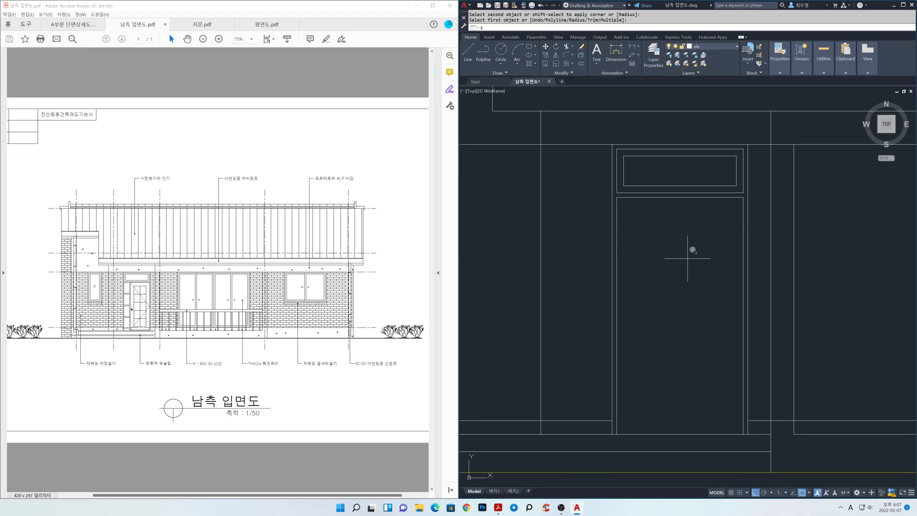
{"action": "key", "text": "Return"}
{"action": "key", "text": "Return"}
{"action": "left_click_drag", "start_coordinate": [679, 260], "coordinate": [685, 312]}
{"action": "right_click", "coordinate": [685, 312]}
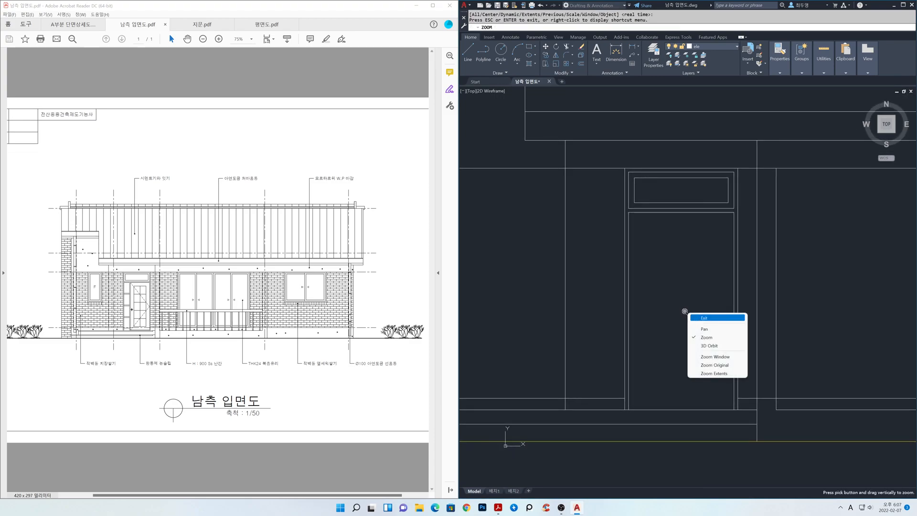
{"action": "left_click", "coordinate": [698, 316]}
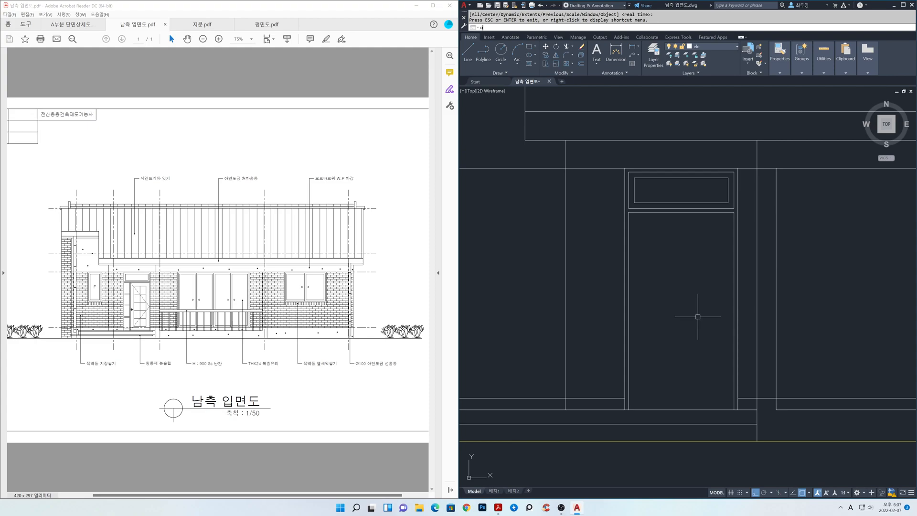
{"action": "key", "text": "Return"}
{"action": "key", "text": "Return"}
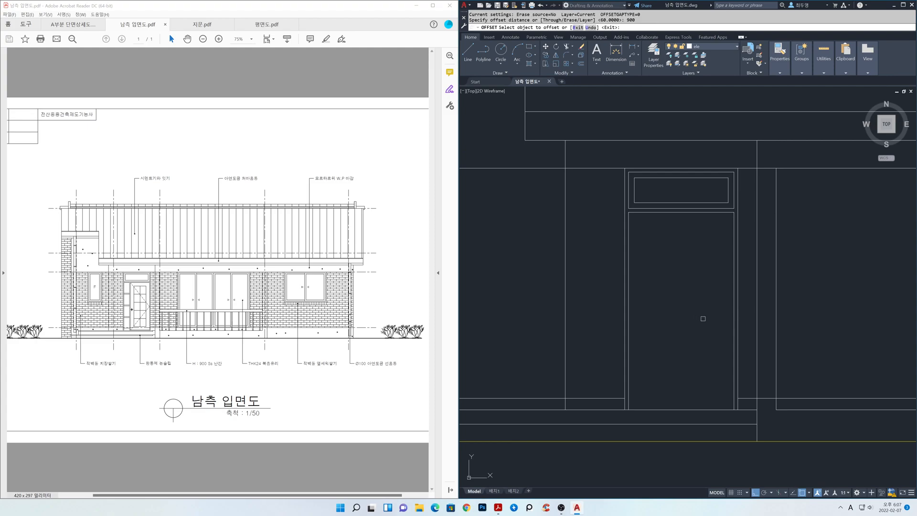
{"action": "left_click", "coordinate": [737, 324]}
{"action": "left_click", "coordinate": [695, 324]}
{"action": "key", "text": "Return"}
Offset the new vertical line 40 to the right to form the mullion between sidelight and door leaf.
{"action": "key", "text": "Return"}
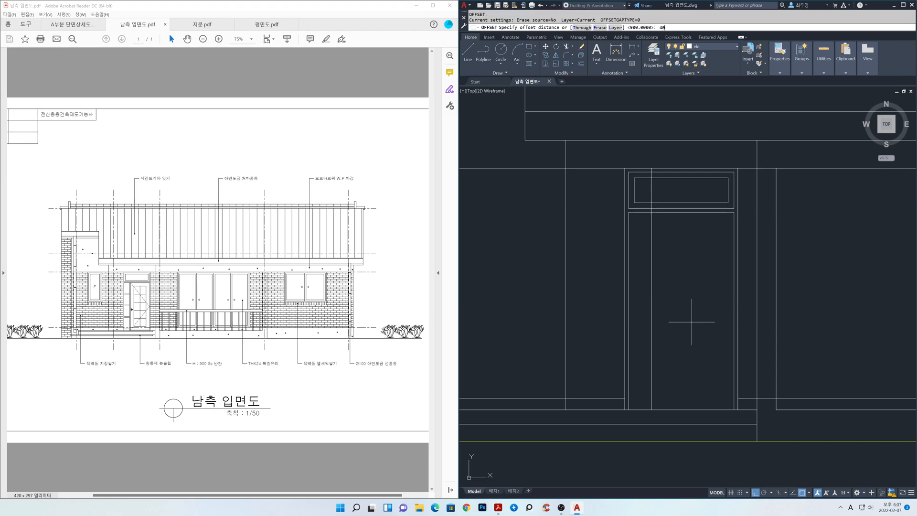
{"action": "key", "text": "Return"}
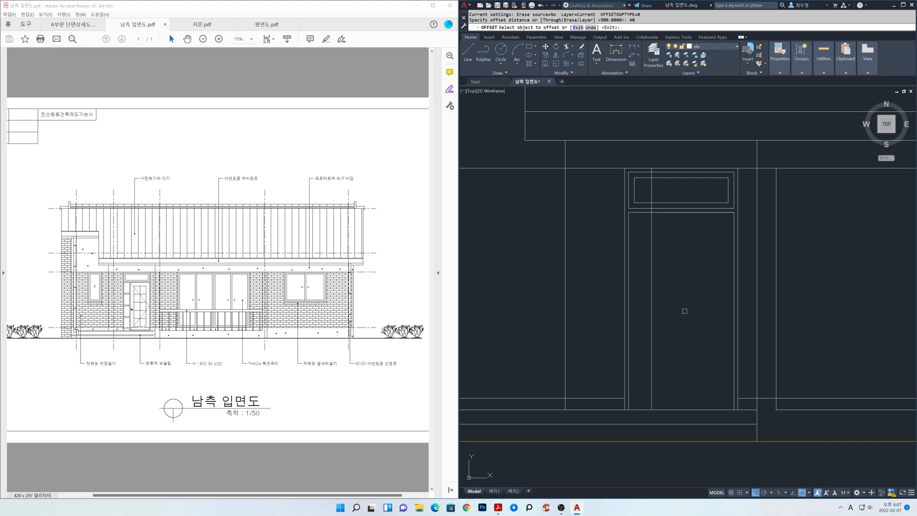
{"action": "left_click", "coordinate": [652, 295]}
{"action": "left_click", "coordinate": [663, 286]}
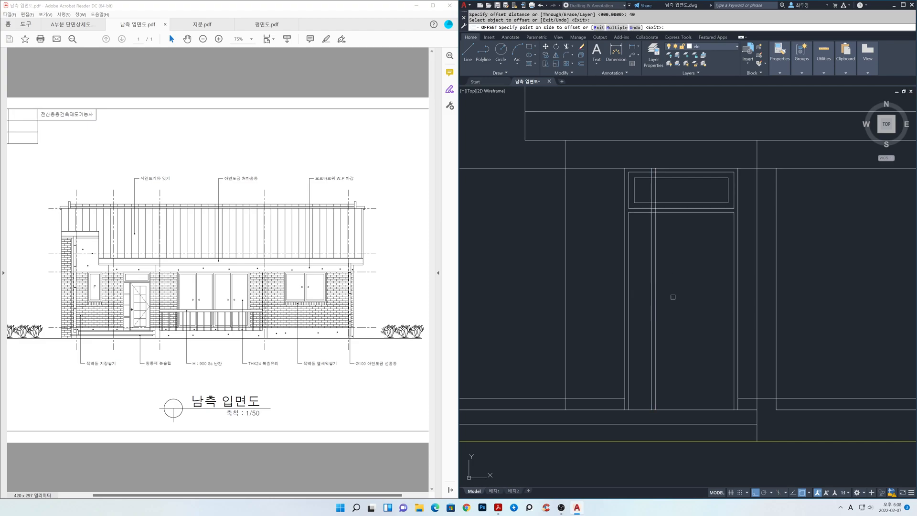
{"action": "middle_click_drag", "start_coordinate": [660, 259], "coordinate": [675, 370]}
{"action": "scroll", "coordinate": [662, 319], "scroll_direction": "up", "scroll_amount": 2}
{"action": "key", "text": "Escape"}
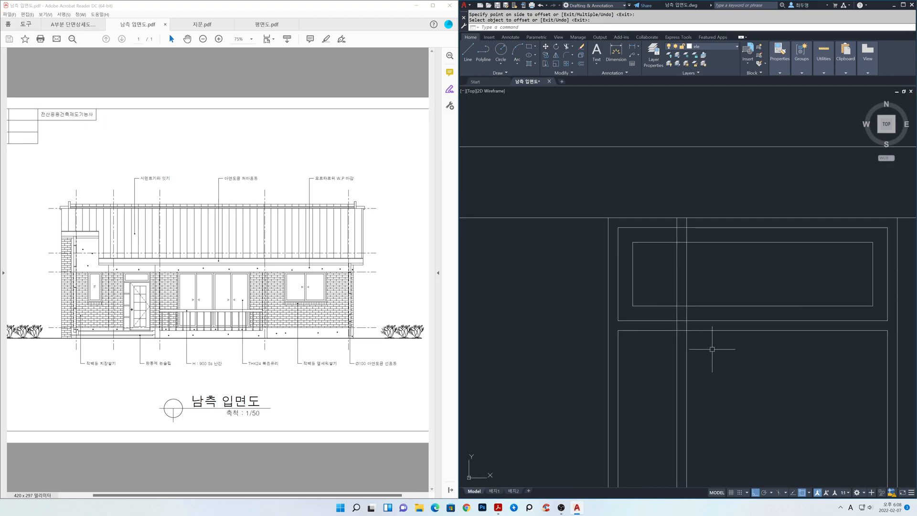
Trim the two mullion lines above the lower transom line and cut out that line between them.
{"action": "type", "text": "tr"}
{"action": "key", "text": "Return"}
{"action": "left_click", "coordinate": [712, 348]}
{"action": "left_click", "coordinate": [667, 328]}
{"action": "key", "text": "Return"}
{"action": "left_click", "coordinate": [677, 325]}
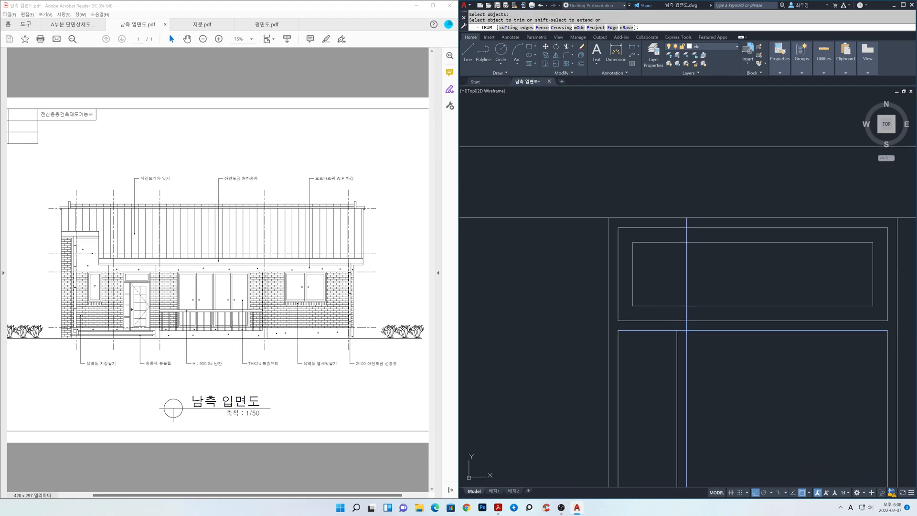
{"action": "left_click", "coordinate": [686, 325]}
{"action": "left_click", "coordinate": [682, 330]}
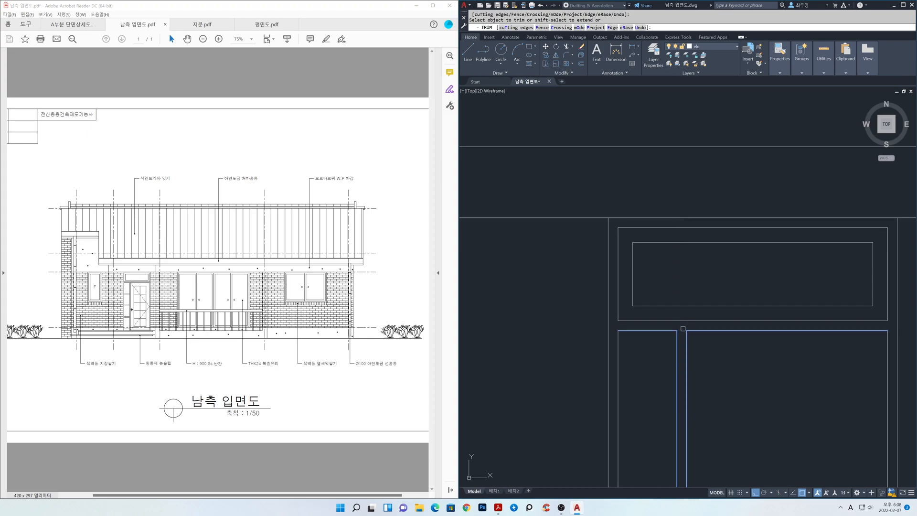
{"action": "key", "text": "Return"}
Array the two transom lines at 500 spacing down the inner left frame line as a non-associative path array.
{"action": "scroll", "coordinate": [712, 363], "scroll_direction": "down", "scroll_amount": 3}
{"action": "middle_click_drag", "start_coordinate": [702, 348], "coordinate": [691, 230]}
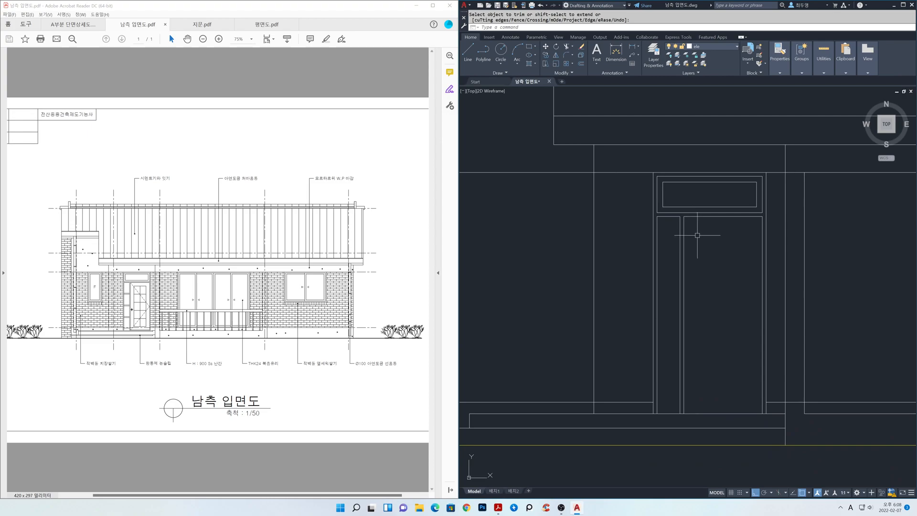
{"action": "type", "text": "ar"}
{"action": "key", "text": "Return"}
{"action": "left_click", "coordinate": [672, 221]}
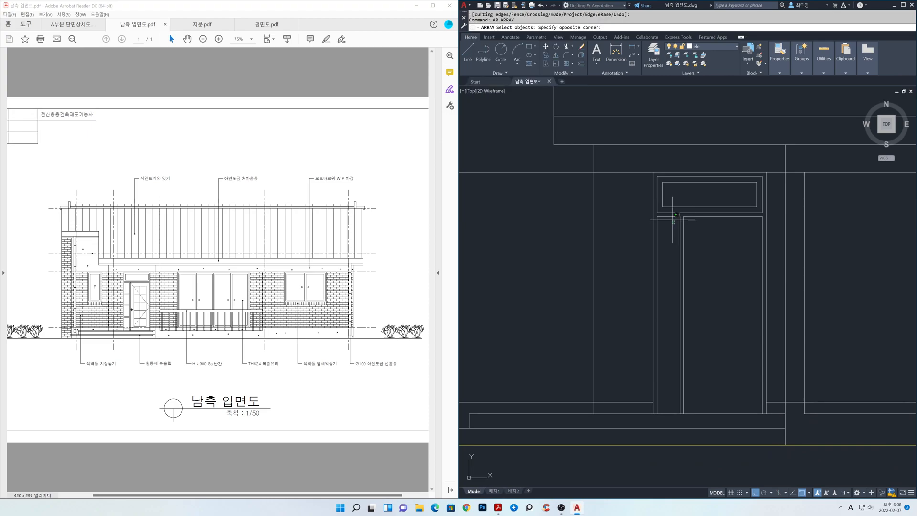
{"action": "left_click", "coordinate": [669, 211]}
{"action": "key", "text": "Return"}
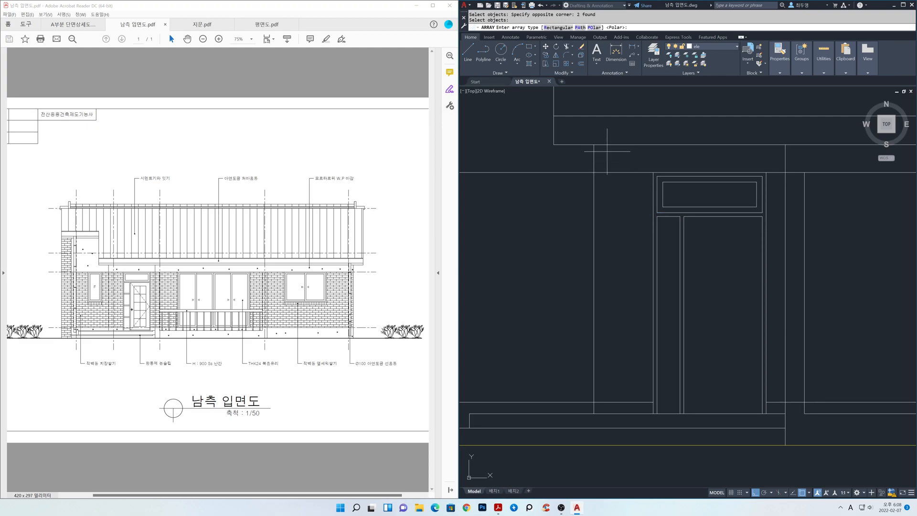
{"action": "left_click", "coordinate": [579, 27]}
{"action": "left_click", "coordinate": [658, 237]}
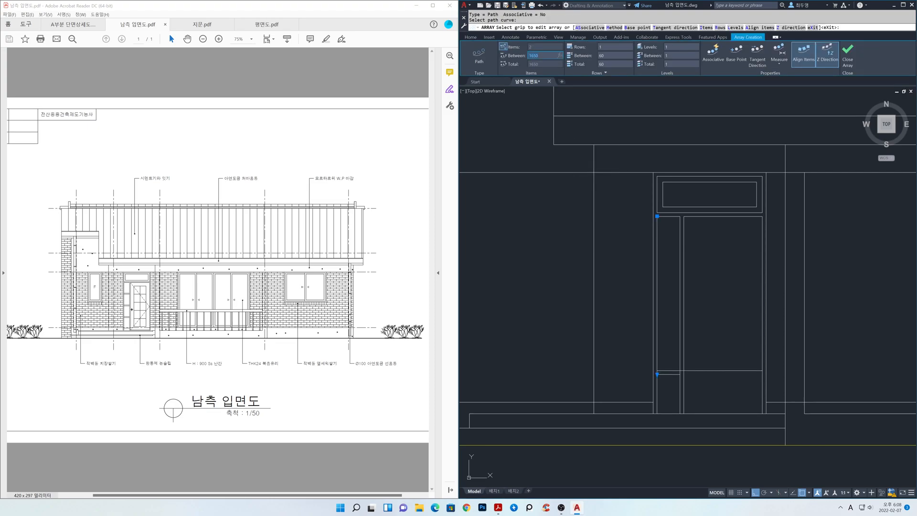
{"action": "key", "text": "Return"}
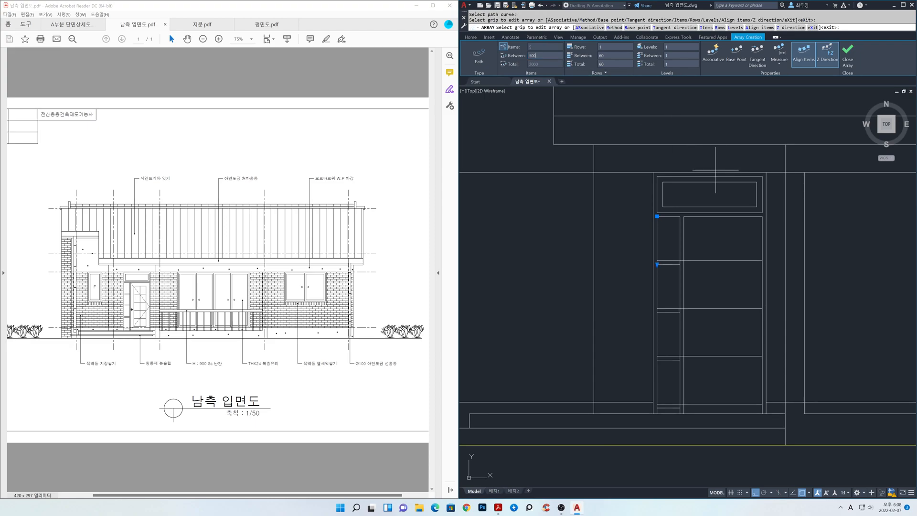
{"action": "left_click", "coordinate": [845, 68]}
Trim away the arrayed horizontal lines that cross the door leaf, using the mullion as the cutting edge.
{"action": "type", "text": "tr"}
{"action": "key", "text": "Return"}
{"action": "left_click", "coordinate": [680, 277]}
{"action": "key", "text": "Return"}
{"action": "left_click_drag", "start_coordinate": [721, 249], "coordinate": [706, 409]}
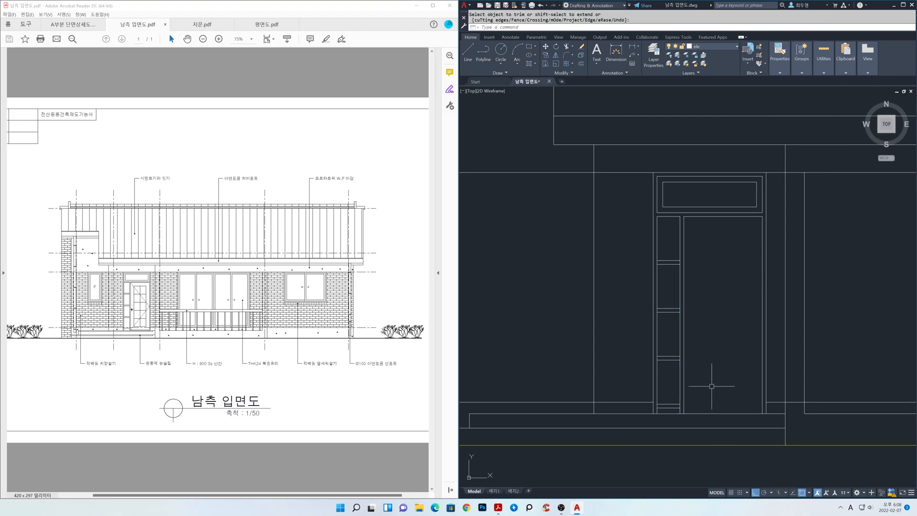
Erase the lowest arrayed horizontal line at the foot of the sidelight.
{"action": "type", "text": "e"}
{"action": "key", "text": "Return"}
{"action": "left_click", "coordinate": [676, 409]}
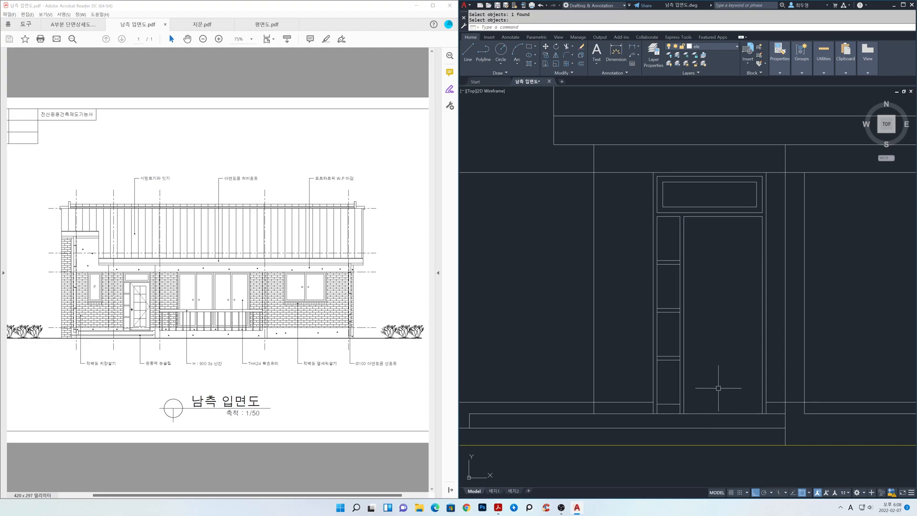
{"action": "key", "text": "Return"}
Offset the left, top and right lines of the door leaf inward by 150.
{"action": "type", "text": "o"}
{"action": "key", "text": "Return"}
{"action": "key", "text": "Return"}
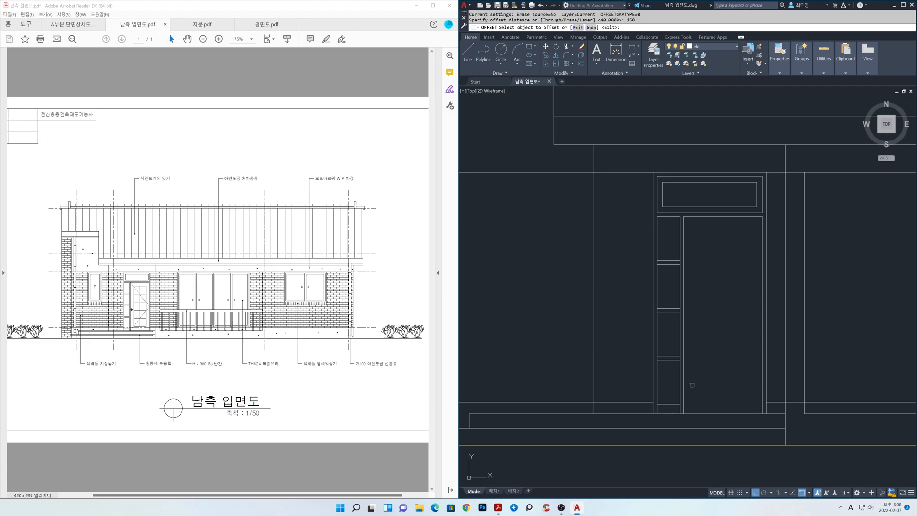
{"action": "left_click", "coordinate": [684, 386]}
{"action": "left_click", "coordinate": [715, 385]}
{"action": "left_click", "coordinate": [718, 217]}
{"action": "left_click", "coordinate": [719, 248]}
{"action": "left_click", "coordinate": [761, 273]}
{"action": "left_click", "coordinate": [744, 275]}
{"action": "key", "text": "Return"}
Offset the top line of the entrance step upward by 20 at the bottom of the door leaf.
{"action": "key", "text": "Return"}
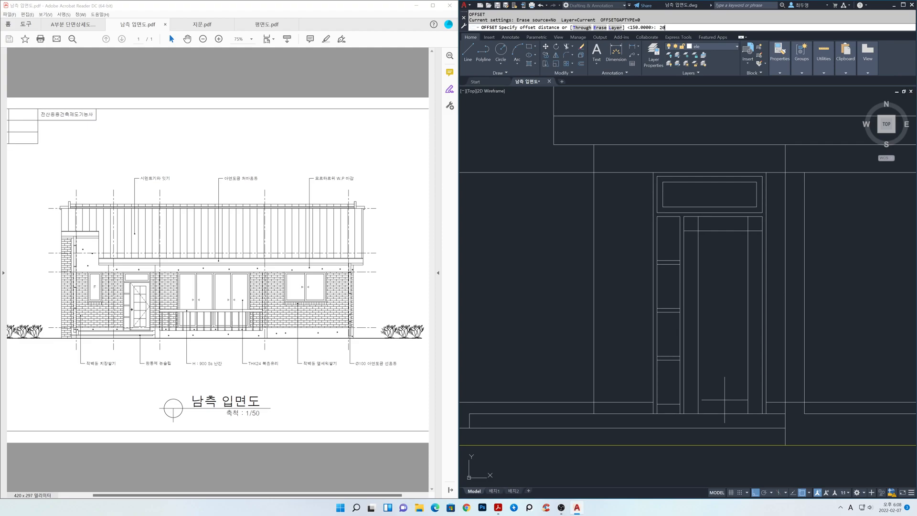
{"action": "key", "text": "Return"}
{"action": "left_click", "coordinate": [721, 413]}
{"action": "left_click", "coordinate": [719, 391]}
{"action": "key", "text": "Return"}
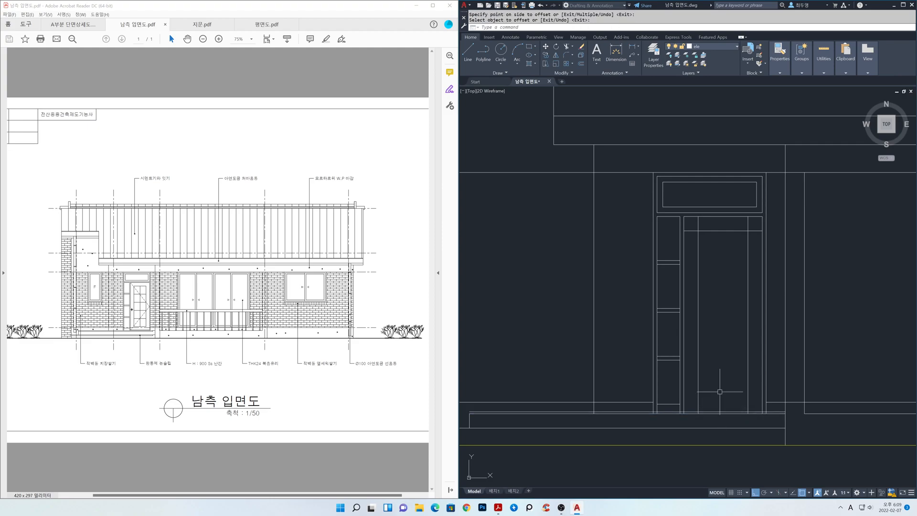
Offset the bottom line of the door leaf upward by 150.
{"action": "type", "text": "o"}
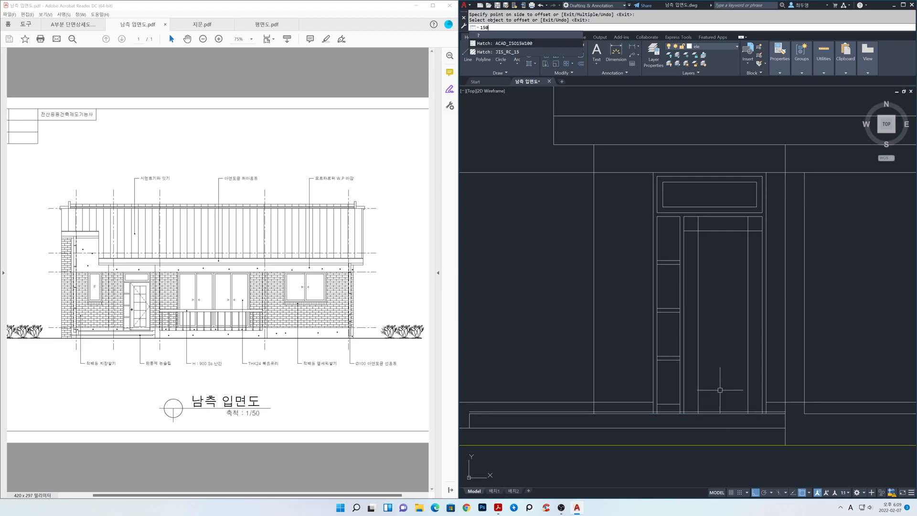
{"action": "key", "text": "Return"}
{"action": "type", "text": "1"}
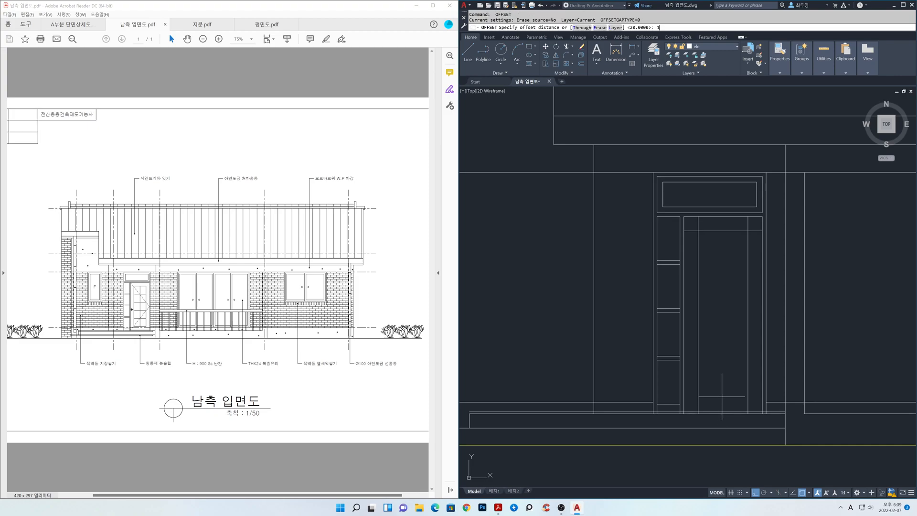
{"action": "type", "text": "50"}
{"action": "key", "text": "Return"}
{"action": "left_click", "coordinate": [722, 411]}
{"action": "left_click", "coordinate": [721, 384]}
{"action": "key", "text": "Return"}
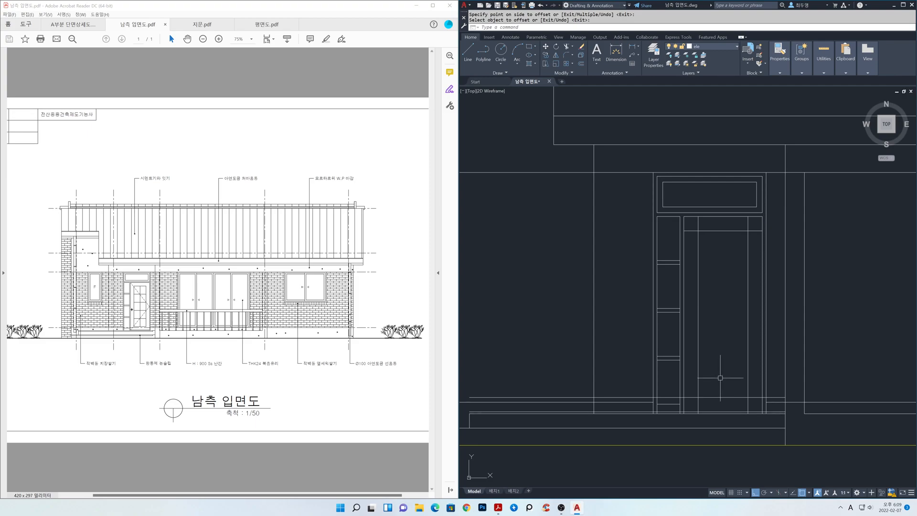
Fillet the offset lines inside the door leaf at all four corners to close them into a rectangular glass panel.
{"action": "key", "text": "Escape"}
{"action": "type", "text": "f"}
{"action": "key", "text": "Return"}
{"action": "type", "text": "m"}
{"action": "key", "text": "Return"}
{"action": "left_click", "coordinate": [698, 384]}
{"action": "left_click", "coordinate": [706, 397]}
{"action": "left_click", "coordinate": [745, 396]}
{"action": "left_click", "coordinate": [747, 268]}
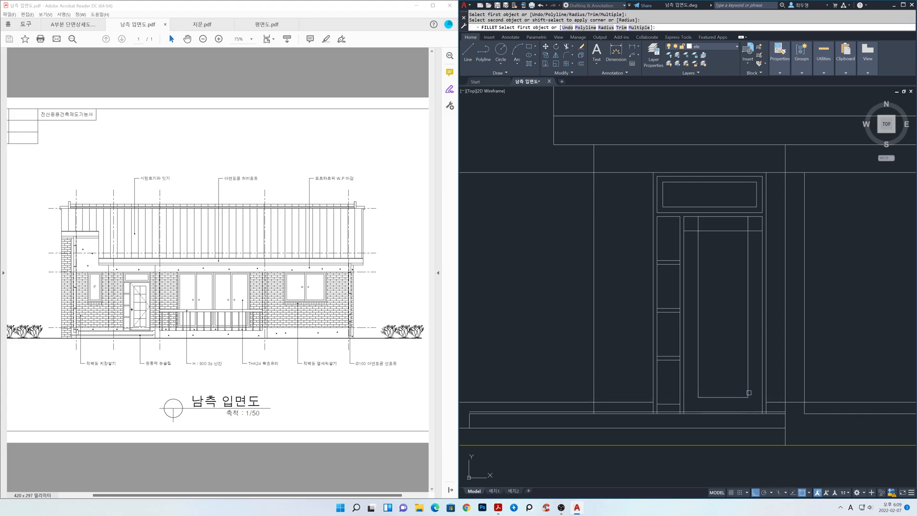
{"action": "left_click", "coordinate": [747, 243]}
{"action": "left_click", "coordinate": [731, 231]}
{"action": "left_click", "coordinate": [699, 242]}
{"action": "left_click", "coordinate": [697, 243]}
Trim the door leaf's bottom line beyond both sides of the leaf, using the leaf's vertical edges as cutting edges.
{"action": "middle_click_drag", "start_coordinate": [715, 399], "coordinate": [694, 325]}
{"action": "scroll", "coordinate": [695, 326], "scroll_direction": "up", "scroll_amount": 4}
{"action": "type", "text": "tr"}
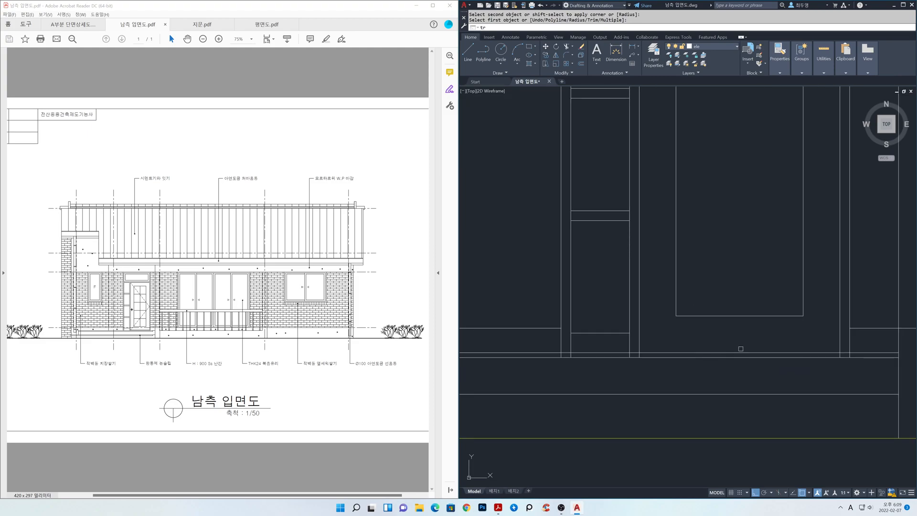
{"action": "key", "text": "Return"}
{"action": "left_click", "coordinate": [845, 342]}
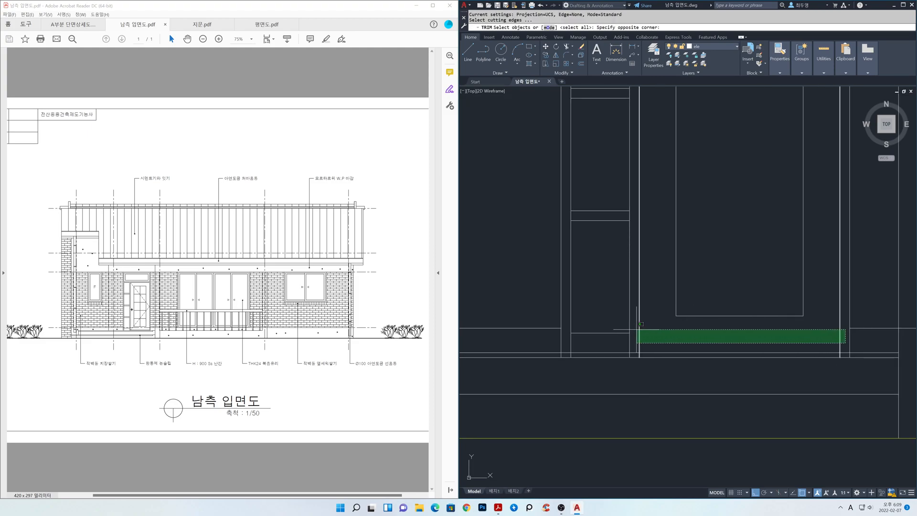
{"action": "left_click", "coordinate": [636, 330]}
{"action": "key", "text": "Return"}
{"action": "left_click", "coordinate": [634, 351]}
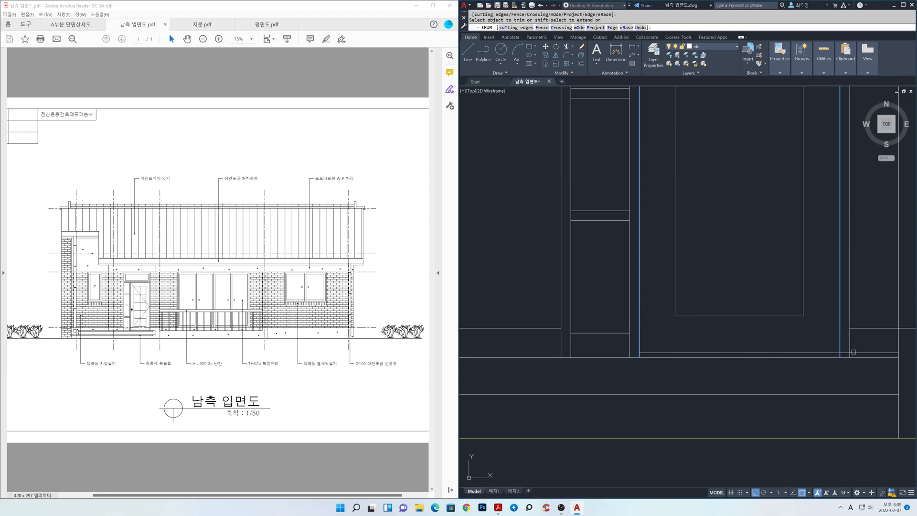
{"action": "key", "text": "Return"}
Enable the Midpoint object snap and draw a vertical centre line from the top to the bottom of the door's glass panel.
{"action": "scroll", "coordinate": [740, 363], "scroll_direction": "down", "scroll_amount": 4}
{"action": "middle_click_drag", "start_coordinate": [740, 364], "coordinate": [740, 382]}
{"action": "scroll", "coordinate": [740, 377], "scroll_direction": "down", "scroll_amount": 3}
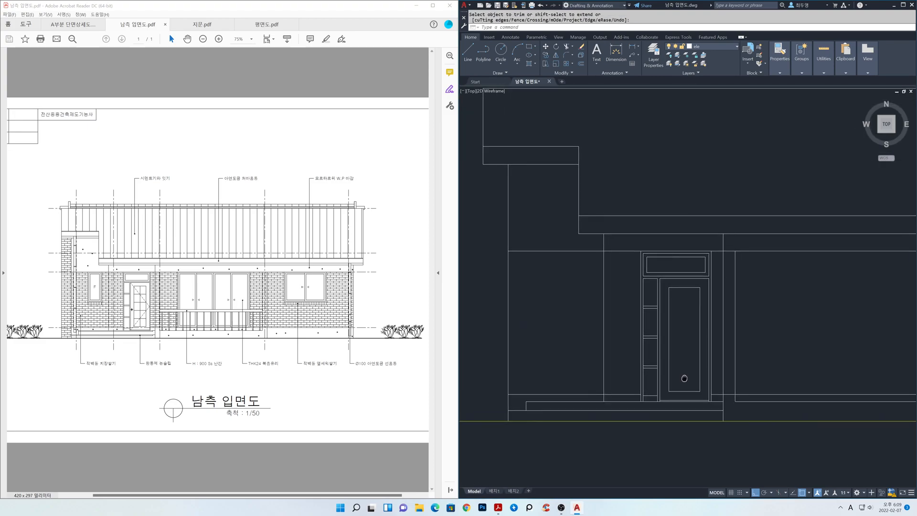
{"action": "middle_click_drag", "start_coordinate": [804, 363], "coordinate": [803, 366]}
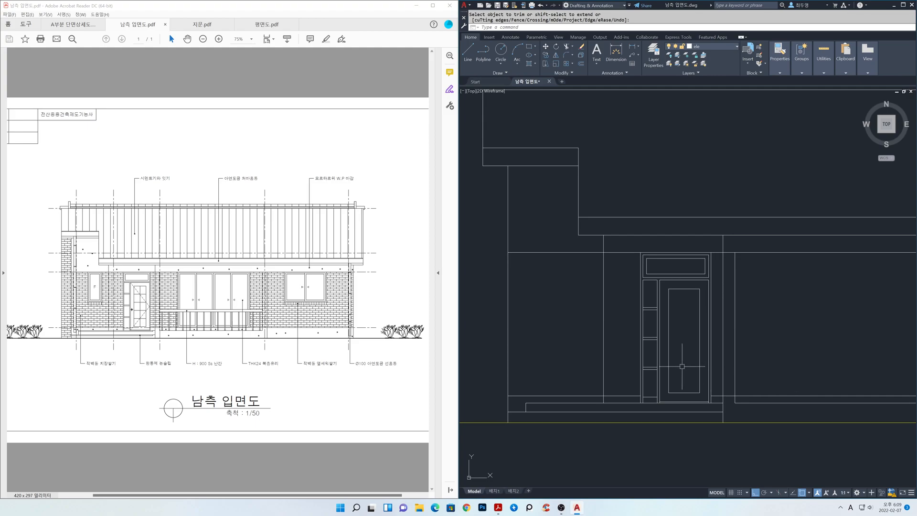
{"action": "scroll", "coordinate": [680, 367], "scroll_direction": "up", "scroll_amount": 2}
{"action": "middle_click_drag", "start_coordinate": [685, 369], "coordinate": [690, 364]}
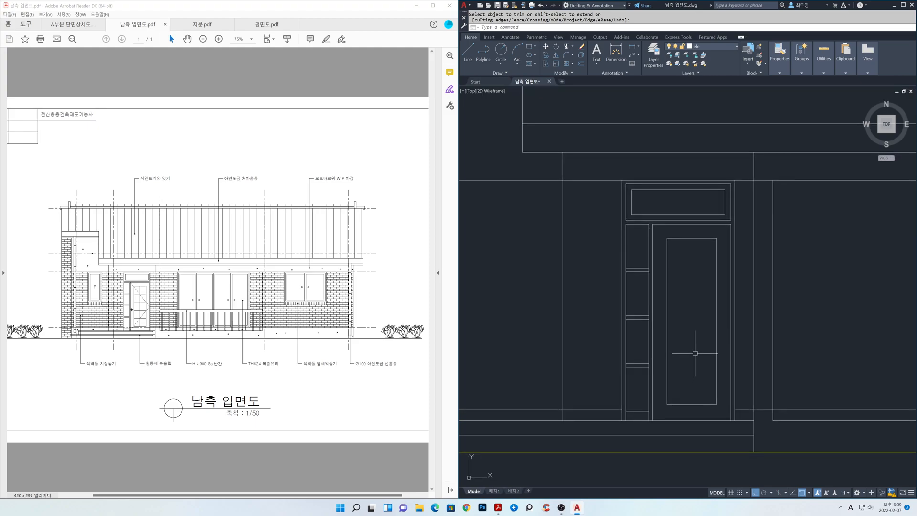
{"action": "type", "text": "l"}
{"action": "key", "text": "Return"}
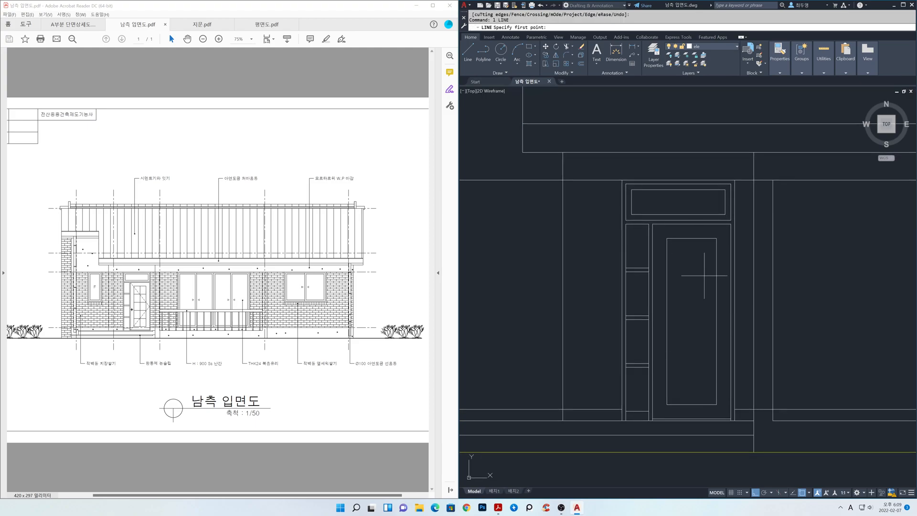
{"action": "right_click", "coordinate": [801, 497]}
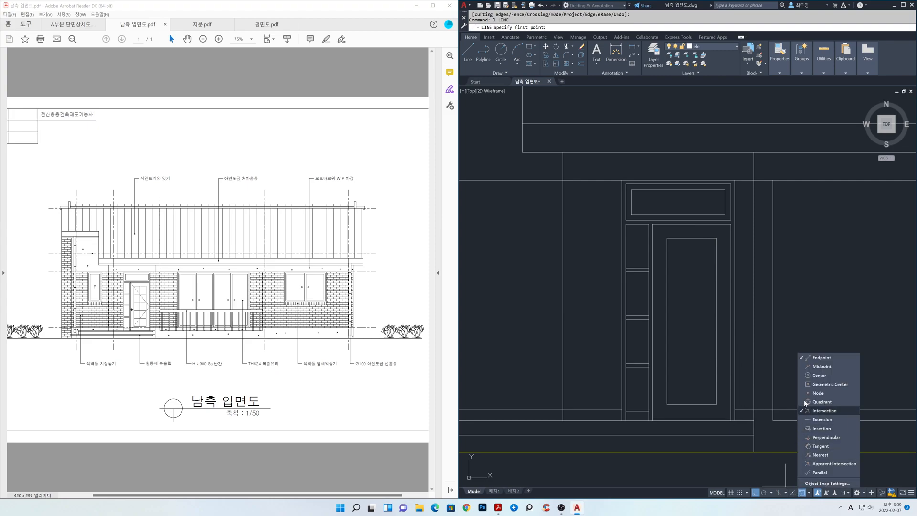
{"action": "left_click", "coordinate": [691, 238]}
{"action": "left_click", "coordinate": [700, 403]}
{"action": "key", "text": "Return"}
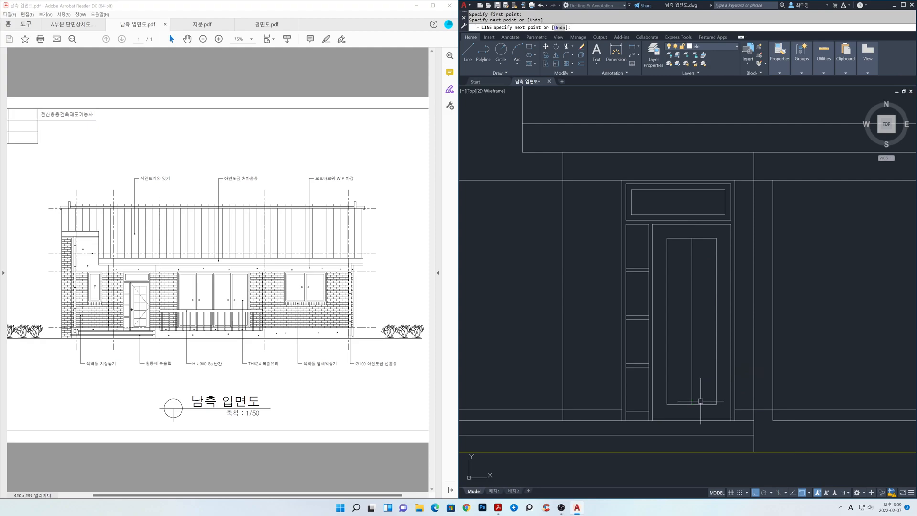
Erase the bottom line of the door's glass panel.
{"action": "type", "text": "e"}
{"action": "key", "text": "Return"}
{"action": "left_click", "coordinate": [716, 372]}
{"action": "type", "text": "ar"}
{"action": "key", "text": "Return"}
{"action": "key", "text": "Escape"}
Measure the height of the door's glass panel along its right side.
{"action": "type", "text": "di"}
{"action": "key", "text": "Return"}
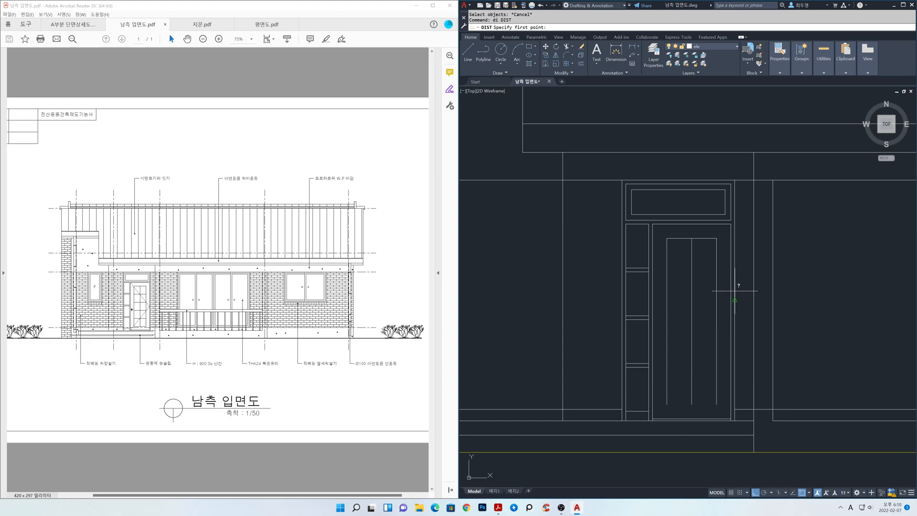
{"action": "left_click", "coordinate": [716, 239]}
{"action": "left_click", "coordinate": [716, 382]}
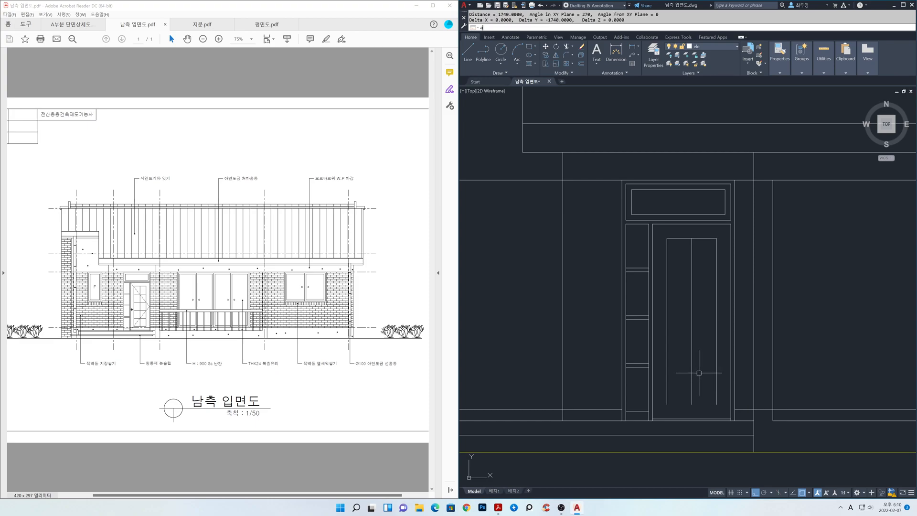
Array the glass panel's top line rectangularly in 1 column and 6 rows over a total row distance of -1740.
{"action": "type", "text": "ar"}
{"action": "key", "text": "Return"}
{"action": "left_click", "coordinate": [702, 238]}
{"action": "key", "text": "Return"}
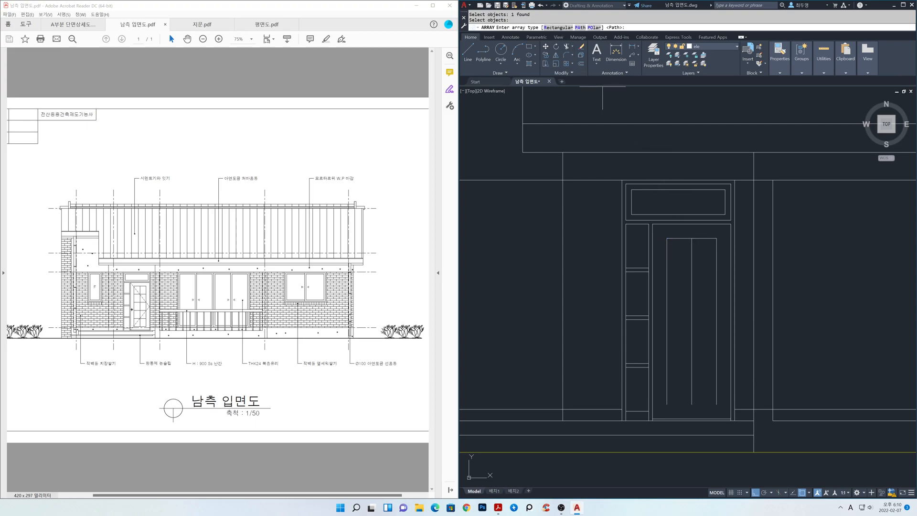
{"action": "type", "text": "R"}
{"action": "key", "text": "Return"}
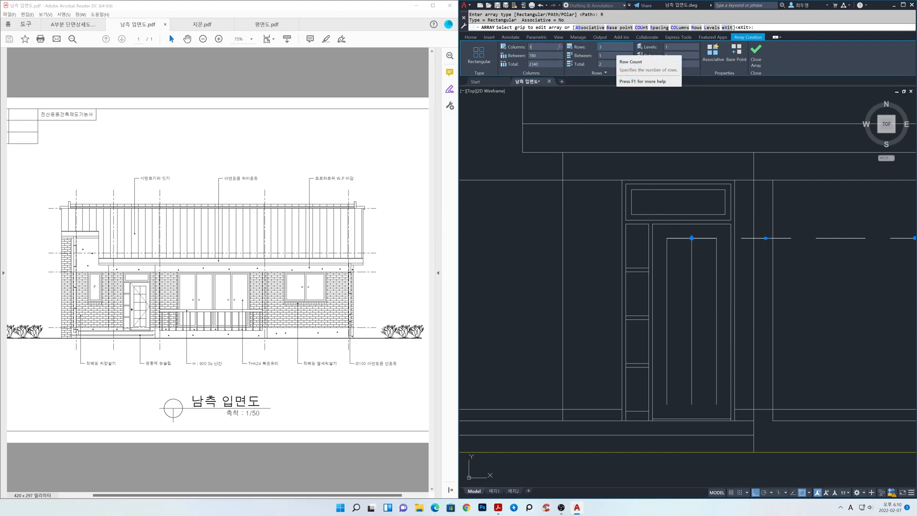
{"action": "key", "text": "Return"}
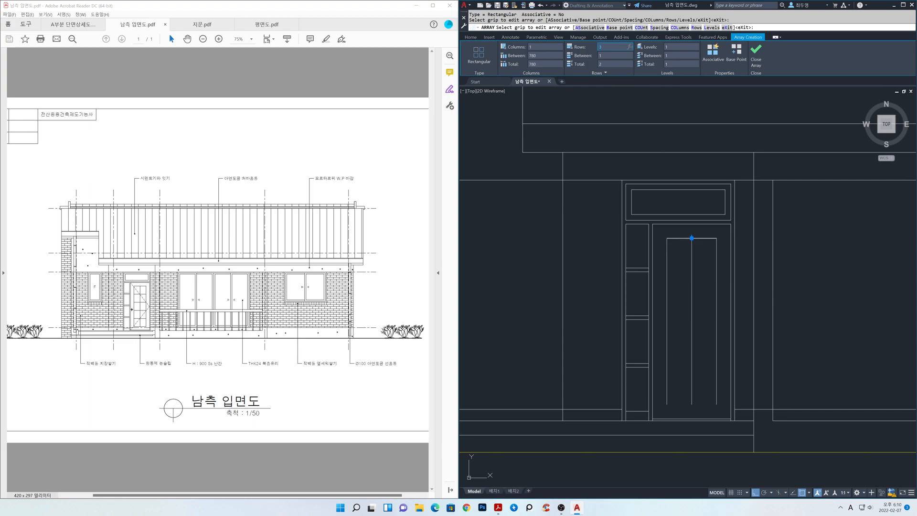
{"action": "type", "text": "5"}
{"action": "key", "text": "Return"}
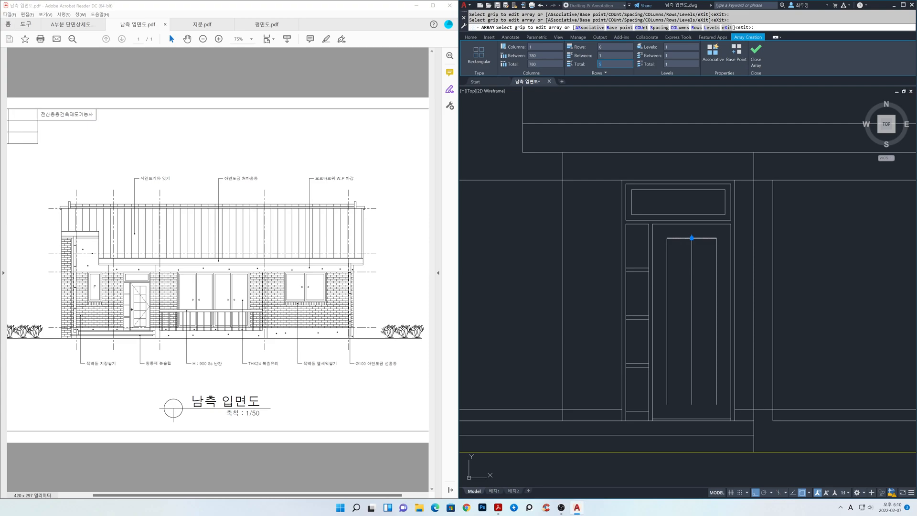
{"action": "type", "text": "-1740"}
{"action": "key", "text": "Return"}
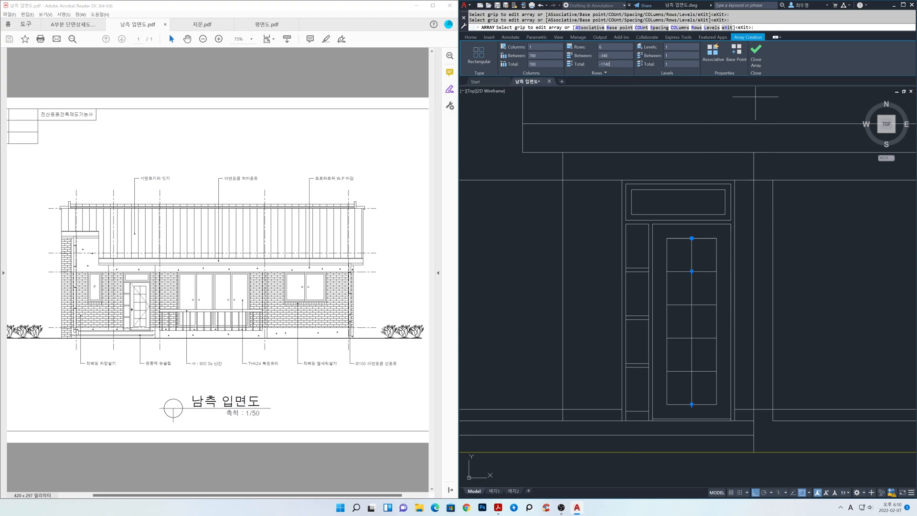
{"action": "left_click", "coordinate": [758, 56]}
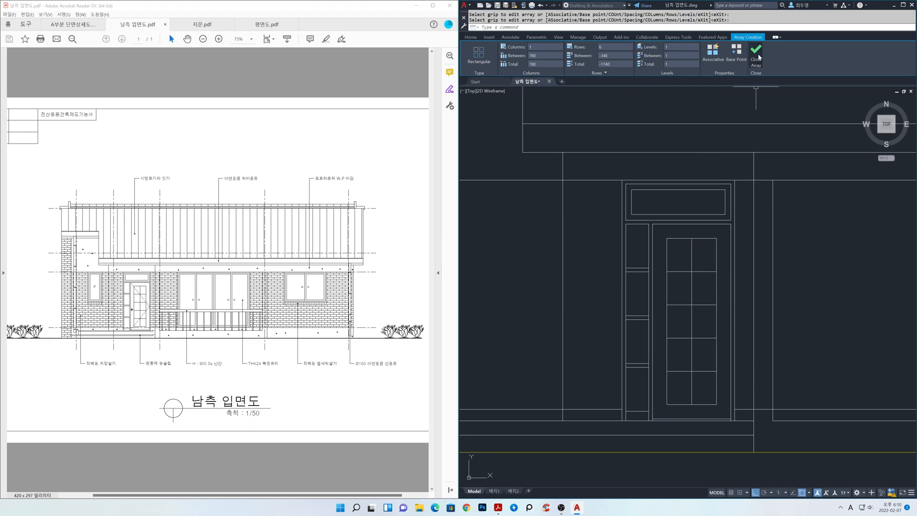
Move the glass panel's vertical centre line and four inner horizontal lines to the hat layer.
{"action": "left_click", "coordinate": [707, 390]}
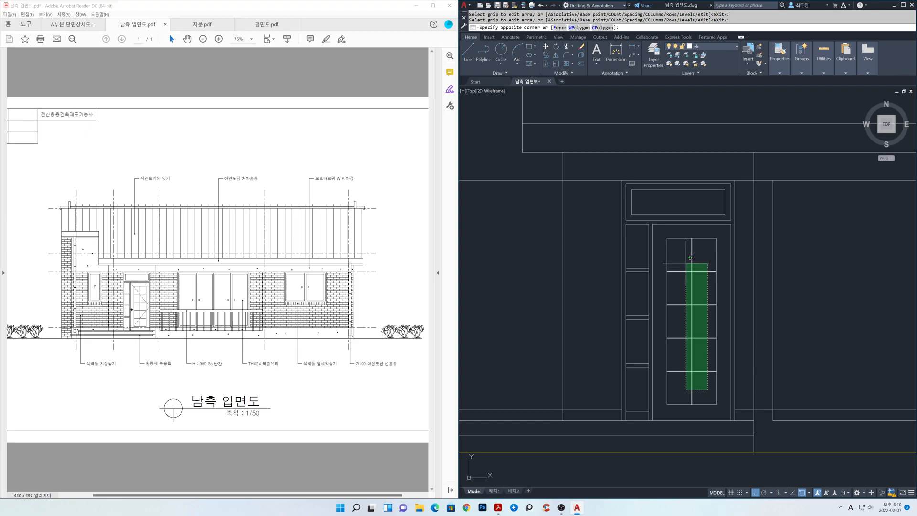
{"action": "left_click", "coordinate": [687, 254]}
{"action": "left_click", "coordinate": [734, 48]}
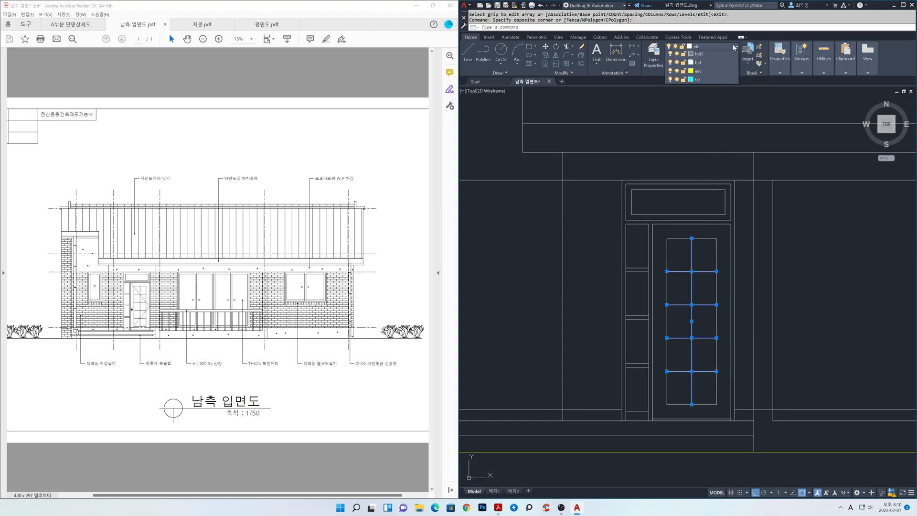
{"action": "left_click", "coordinate": [677, 64]}
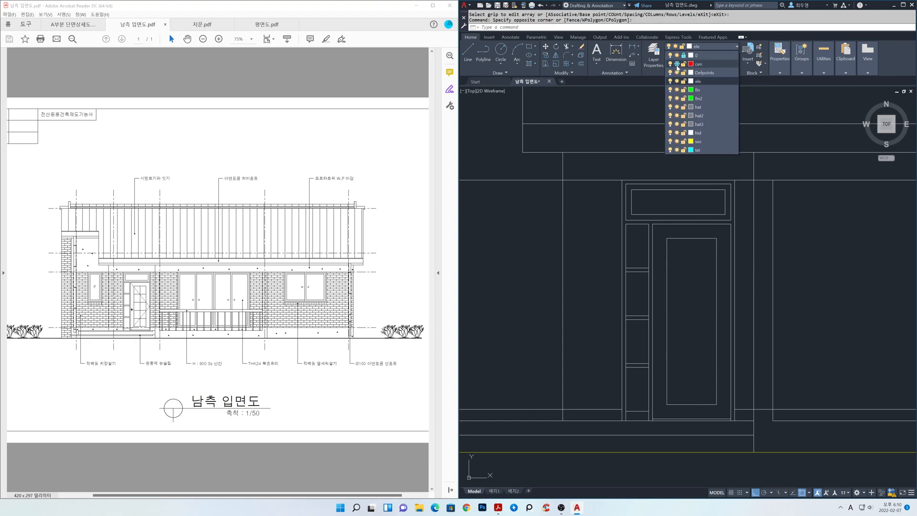
{"action": "left_click", "coordinate": [701, 105]}
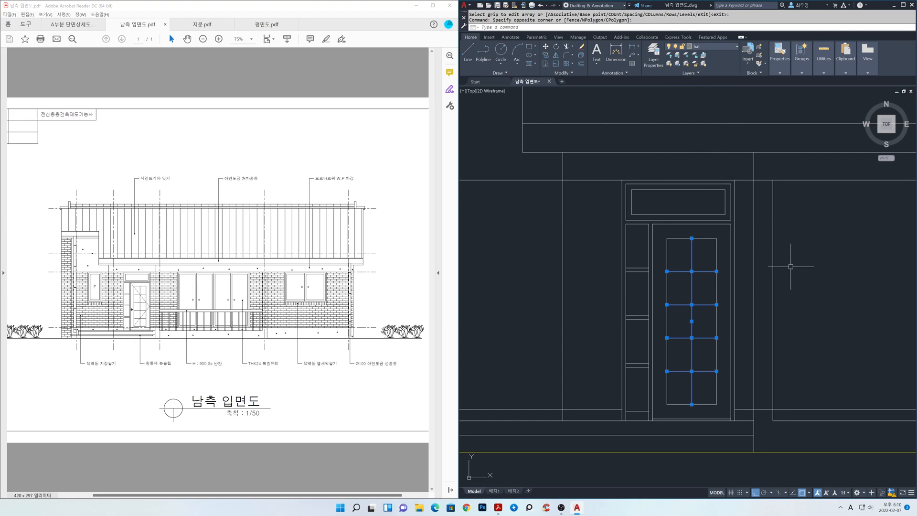
{"action": "key", "text": "Escape"}
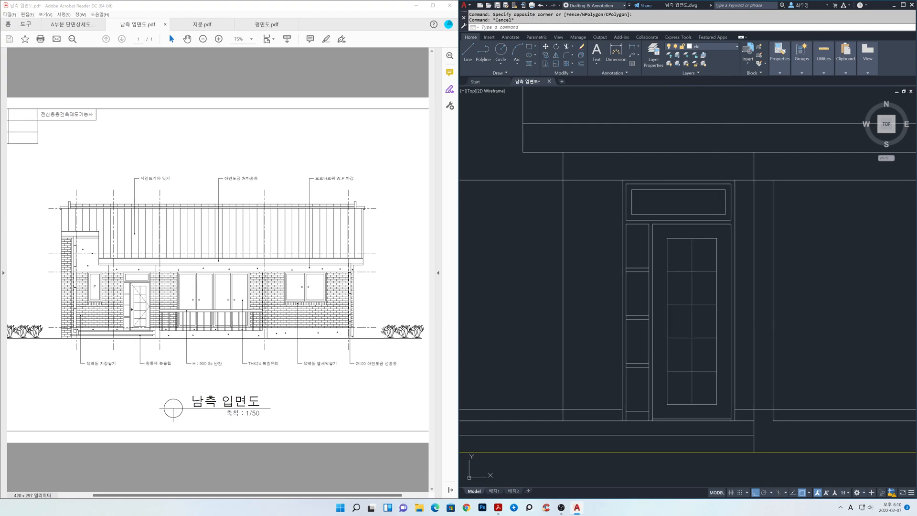
Offset the top line of the entrance step upward by 900 to mark the door knob's height.
{"action": "middle_click_drag", "start_coordinate": [788, 326], "coordinate": [786, 303]}
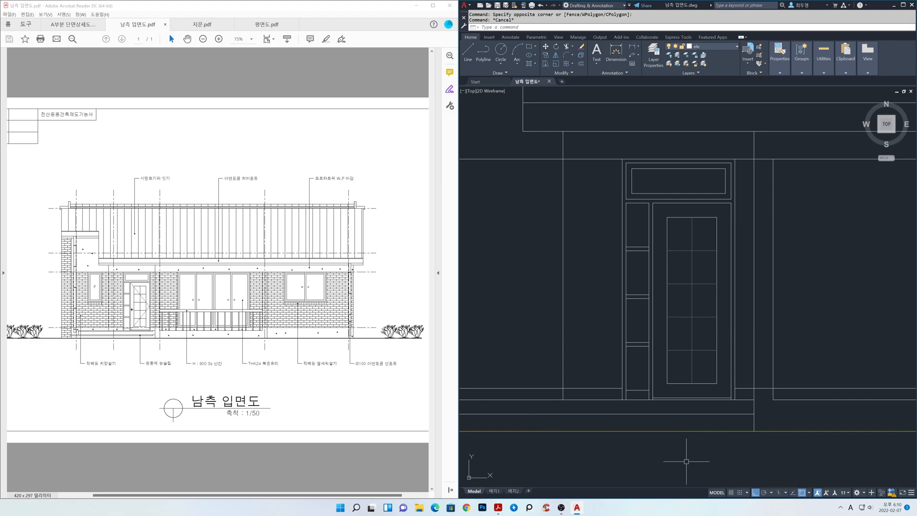
{"action": "type", "text": "o"}
{"action": "key", "text": "Return"}
{"action": "type", "text": "900"}
{"action": "key", "text": "Return"}
{"action": "left_click", "coordinate": [604, 400]}
{"action": "left_click", "coordinate": [597, 368]}
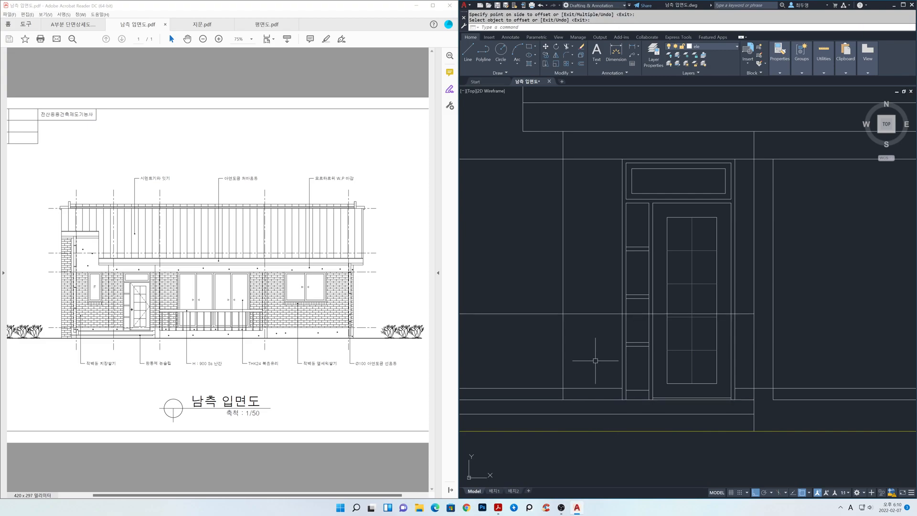
{"action": "key", "text": "Return"}
Offset the left line of the door leaf inward by 60.
{"action": "key", "text": "Return"}
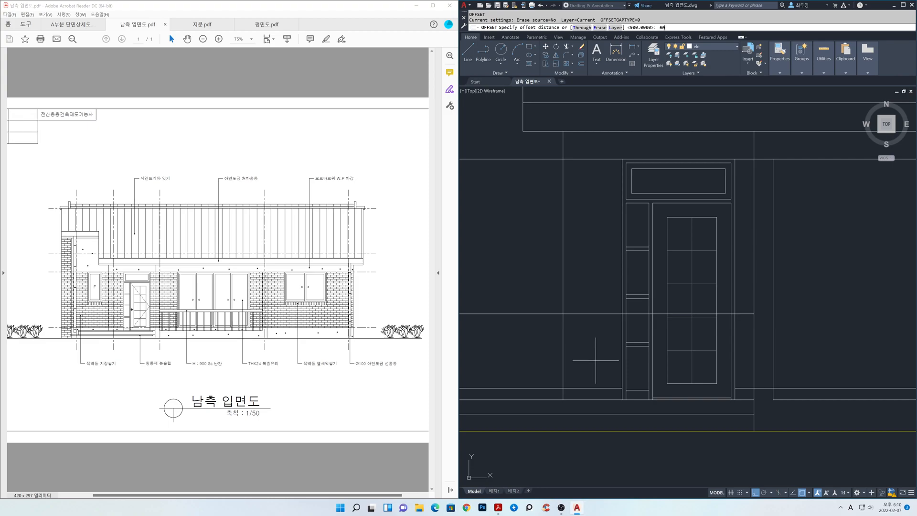
{"action": "type", "text": "60"}
{"action": "key", "text": "Return"}
{"action": "left_click", "coordinate": [652, 337]}
{"action": "left_click", "coordinate": [661, 333]}
{"action": "key", "text": "Return"}
Draw a circle of radius 30 for the door knob, centred where the two knob guide lines cross.
{"action": "scroll", "coordinate": [660, 319], "scroll_direction": "up", "scroll_amount": 4}
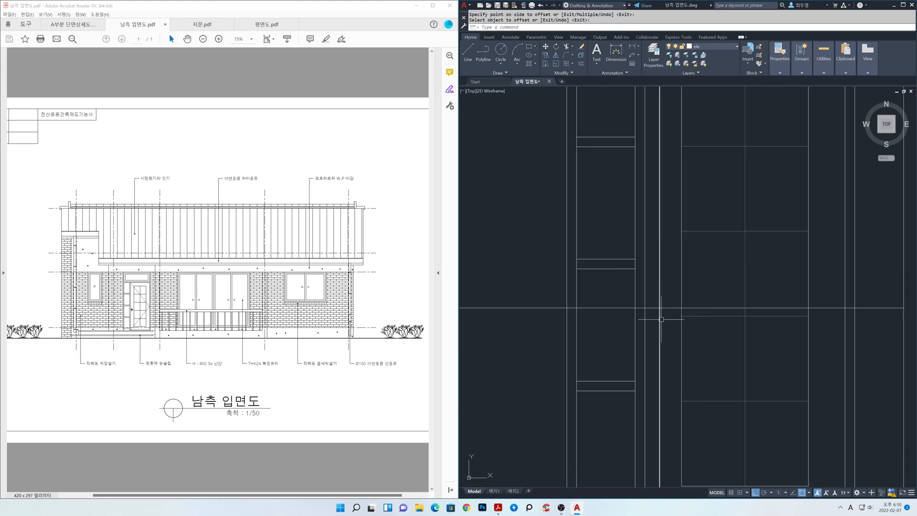
{"action": "type", "text": "c"}
{"action": "key", "text": "Return"}
{"action": "left_click", "coordinate": [659, 308]}
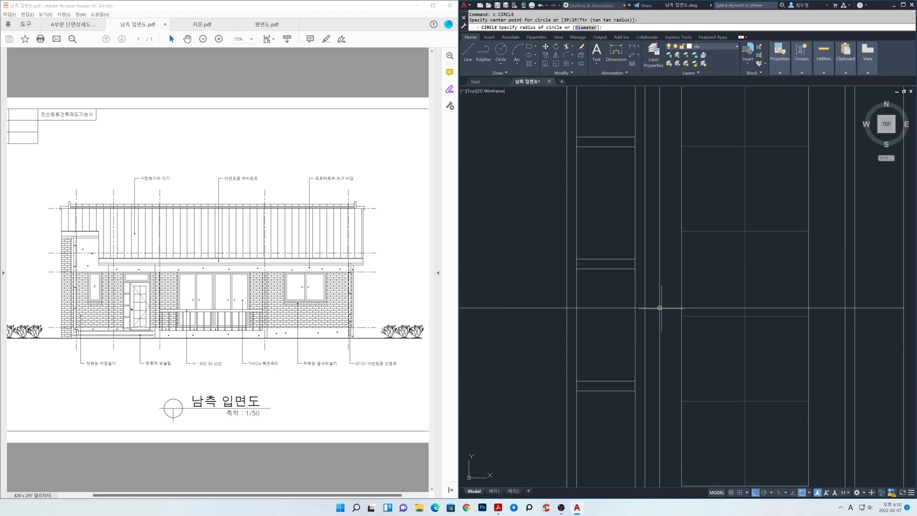
{"action": "key", "text": "Return"}
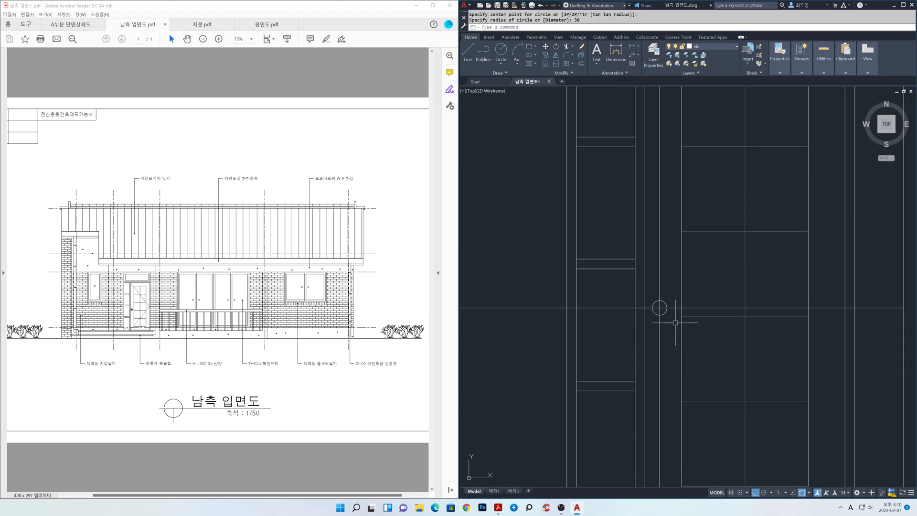
Trim the vertical and horizontal guide lines outside the door knob circle, leaving only a cross inside it.
{"action": "type", "text": "tr"}
{"action": "key", "text": "Return"}
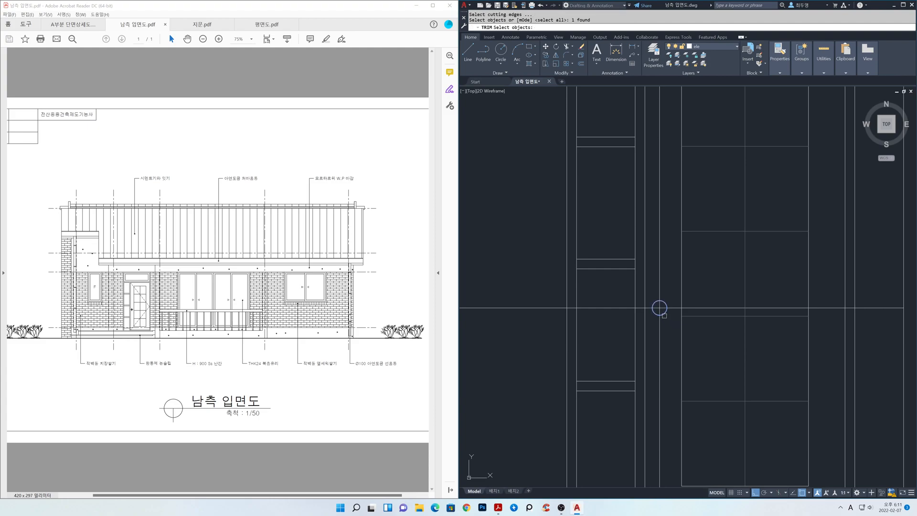
{"action": "left_click", "coordinate": [666, 317]}
{"action": "left_click", "coordinate": [657, 322]}
{"action": "left_click", "coordinate": [629, 307]}
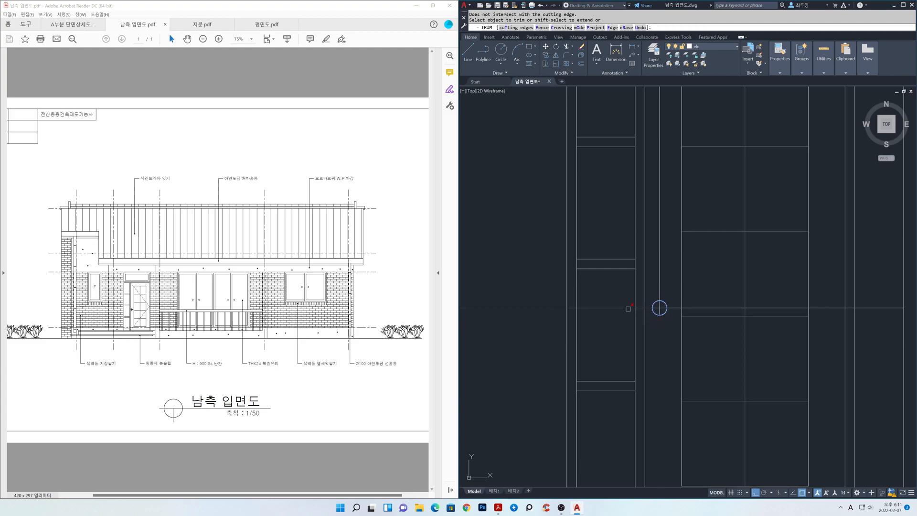
{"action": "left_click", "coordinate": [659, 293]}
{"action": "left_click", "coordinate": [673, 308]}
{"action": "key", "text": "Return"}
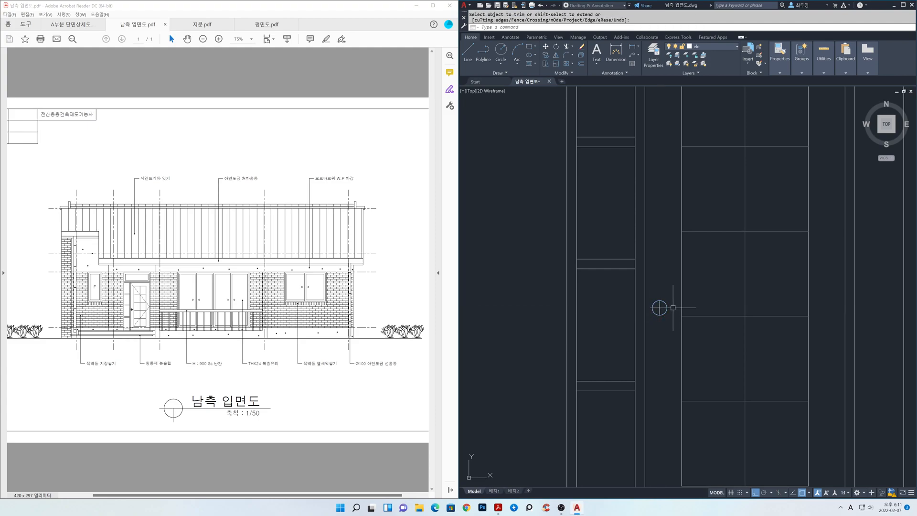
Move the cross lines inside the door knob circle to the cen layer and thaw that layer.
{"action": "scroll", "coordinate": [659, 311], "scroll_direction": "up", "scroll_amount": 3}
{"action": "left_click", "coordinate": [663, 314]}
{"action": "left_click", "coordinate": [652, 299]}
{"action": "left_click", "coordinate": [711, 47]}
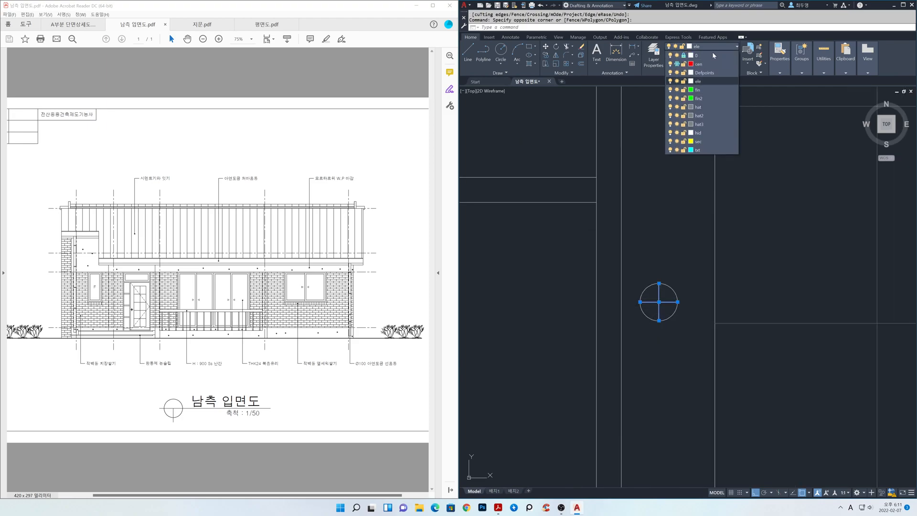
{"action": "left_click", "coordinate": [711, 64]}
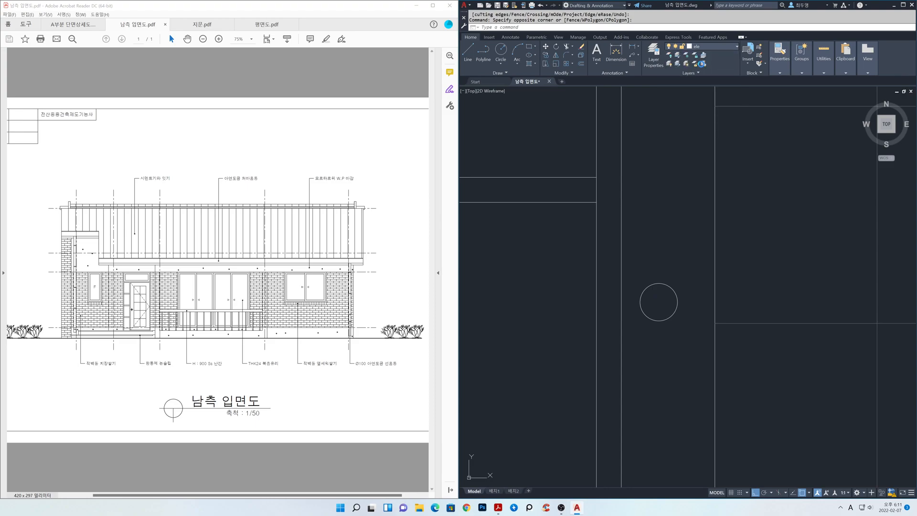
{"action": "left_click", "coordinate": [501, 261]}
{"action": "left_click", "coordinate": [708, 47]}
{"action": "left_click", "coordinate": [678, 64]}
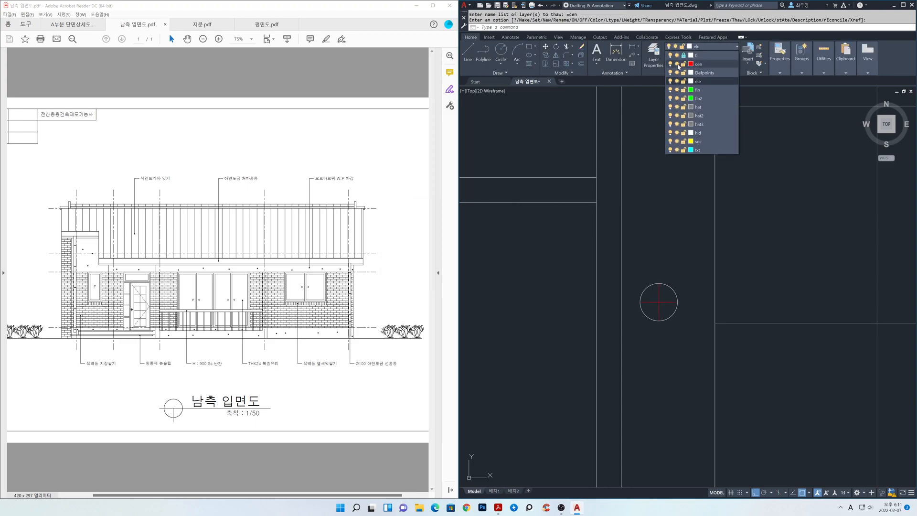
Scale the door knob's centre cross by a factor of 2 about the circle's centre.
{"action": "type", "text": "sc"}
{"action": "key", "text": "space"}
{"action": "left_click", "coordinate": [668, 306]}
{"action": "left_click", "coordinate": [650, 298]}
{"action": "key", "text": "space"}
{"action": "left_click", "coordinate": [659, 302]}
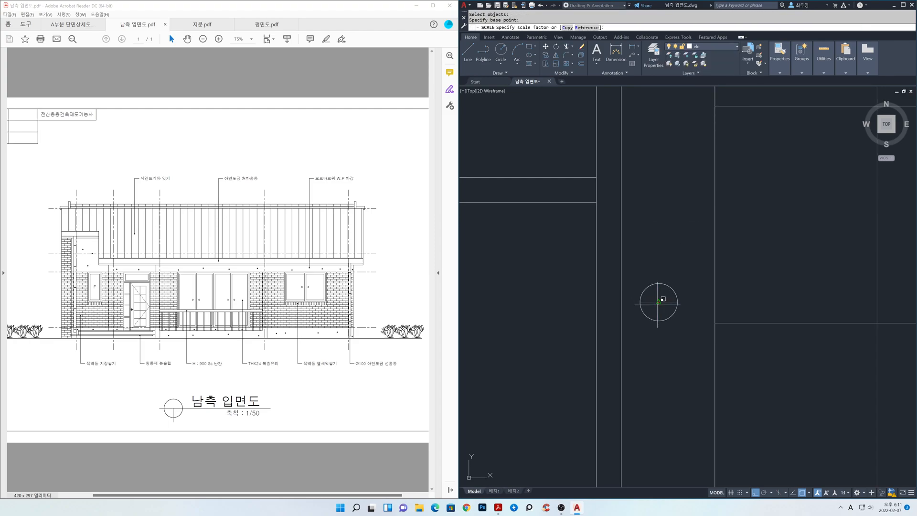
{"action": "type", "text": "2"}
{"action": "key", "text": "Return"}
Draw the door's dashed opening lines on the fin2 layer, from the leaf's left corners to the midpoint of its right edge.
{"action": "scroll", "coordinate": [673, 308], "scroll_direction": "down", "scroll_amount": 8}
{"action": "mouse_move", "coordinate": [716, 309]}
{"action": "middle_mouse_down"}
{"action": "mouse_move", "coordinate": [723, 333]}
{"action": "mouse_move", "coordinate": [739, 330]}
{"action": "middle_mouse_up"}
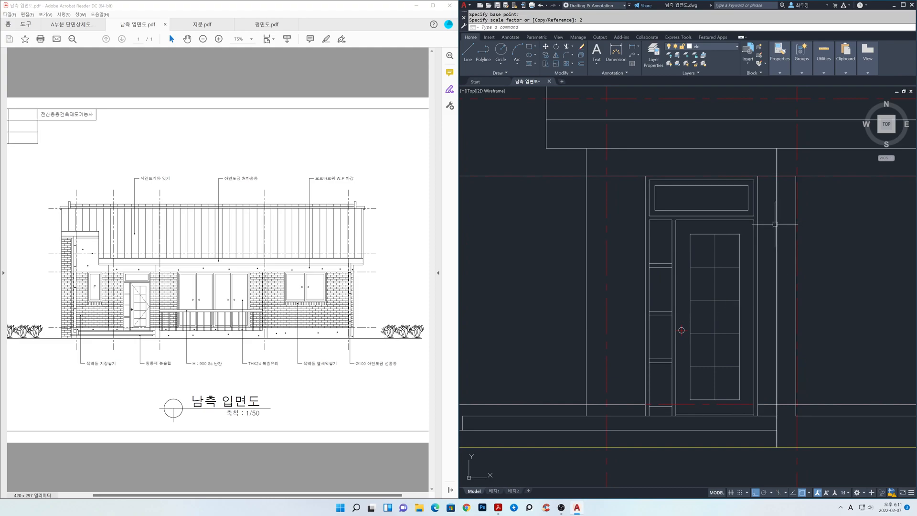
{"action": "left_click", "coordinate": [735, 46]}
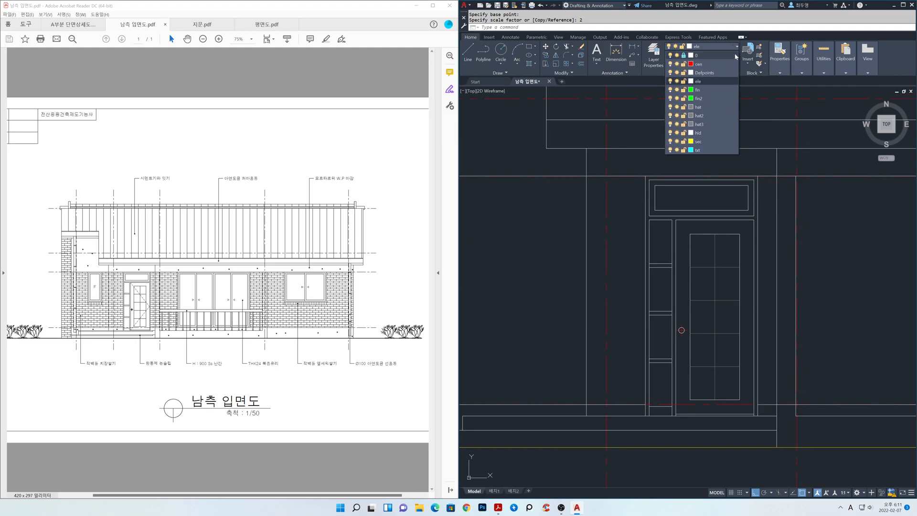
{"action": "left_click", "coordinate": [723, 98]}
{"action": "type", "text": "l"}
{"action": "key", "text": "Return"}
{"action": "left_click", "coordinate": [686, 220]}
{"action": "left_click", "coordinate": [753, 318]}
{"action": "key", "text": "Return"}
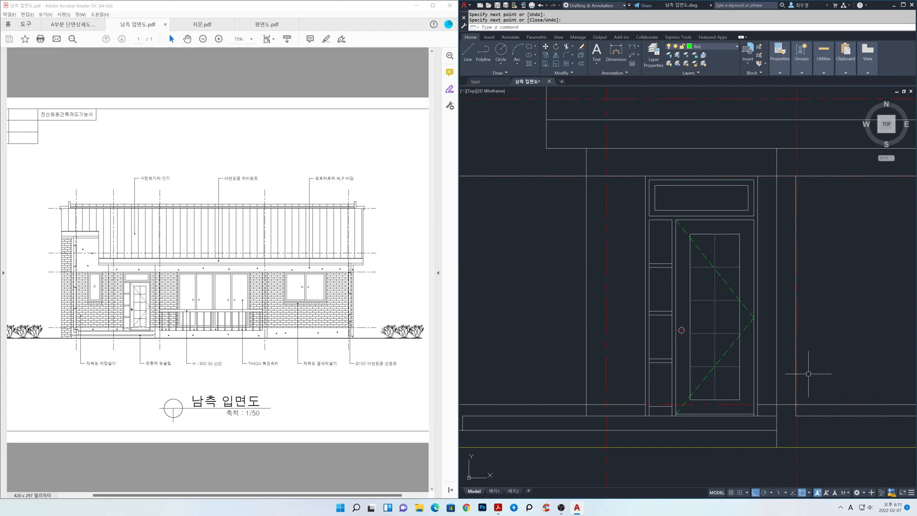
Draw a rectangle 1800 long and 1300 wide on the ele layer in the empty area right of the sheet border.
{"action": "scroll", "coordinate": [717, 339], "scroll_direction": "down", "scroll_amount": 4}
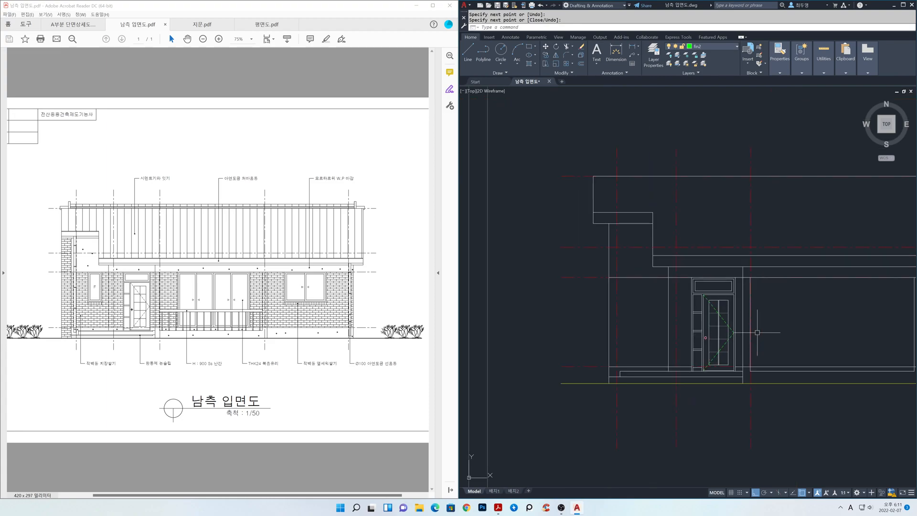
{"action": "scroll", "coordinate": [677, 333], "scroll_direction": "down", "scroll_amount": 3}
{"action": "middle_click_drag", "start_coordinate": [700, 333], "coordinate": [680, 333]}
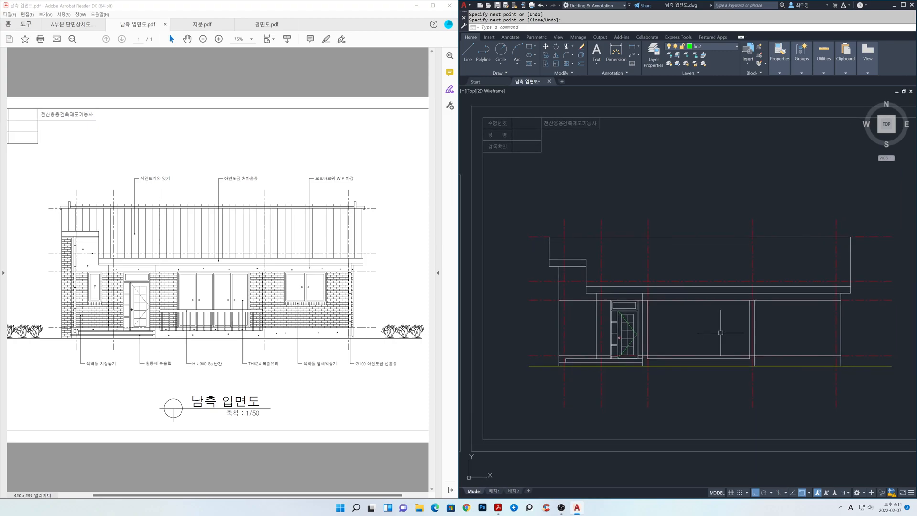
{"action": "mouse_move", "coordinate": [807, 317]}
{"action": "middle_mouse_down"}
{"action": "mouse_move", "coordinate": [814, 313]}
{"action": "mouse_move", "coordinate": [510, 303]}
{"action": "middle_mouse_up"}
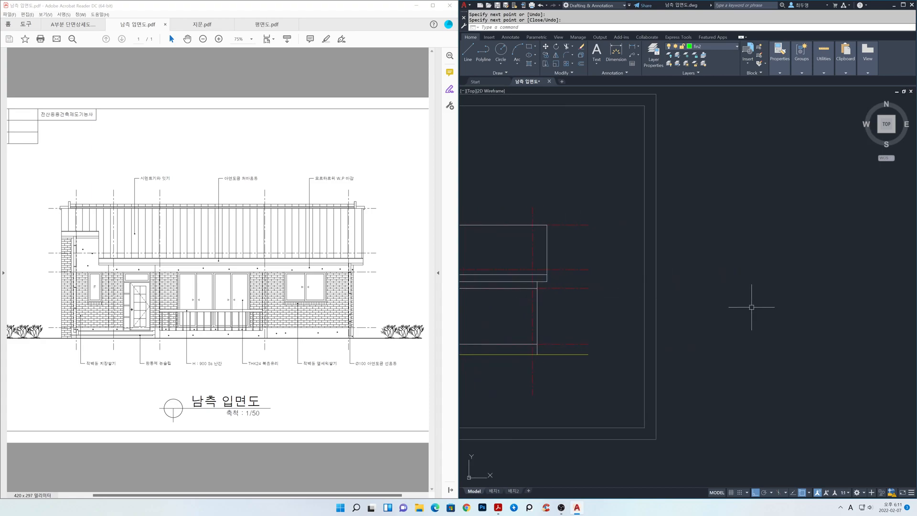
{"action": "middle_click_drag", "start_coordinate": [753, 307], "coordinate": [712, 308]}
{"action": "left_click", "coordinate": [731, 47]}
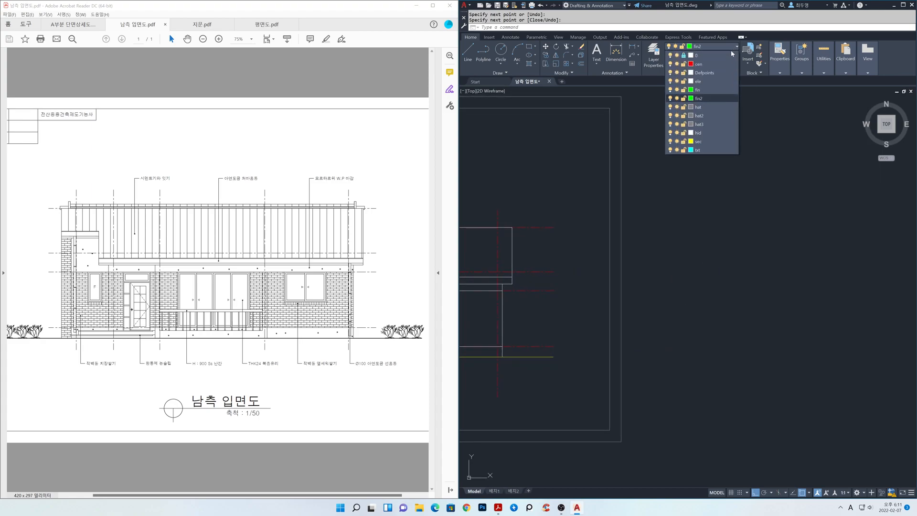
{"action": "left_click", "coordinate": [699, 81]}
{"action": "scroll", "coordinate": [655, 252], "scroll_direction": "up", "scroll_amount": 3}
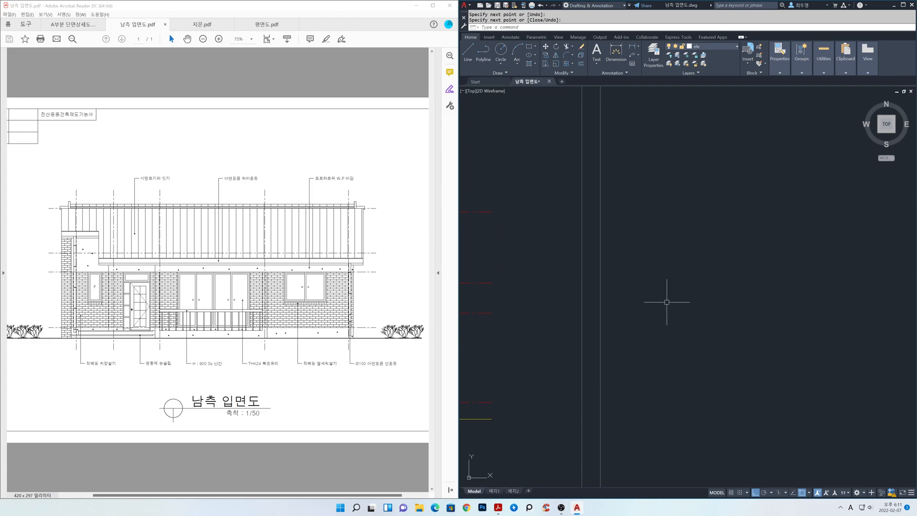
{"action": "type", "text": "c"}
{"action": "key", "text": "Return"}
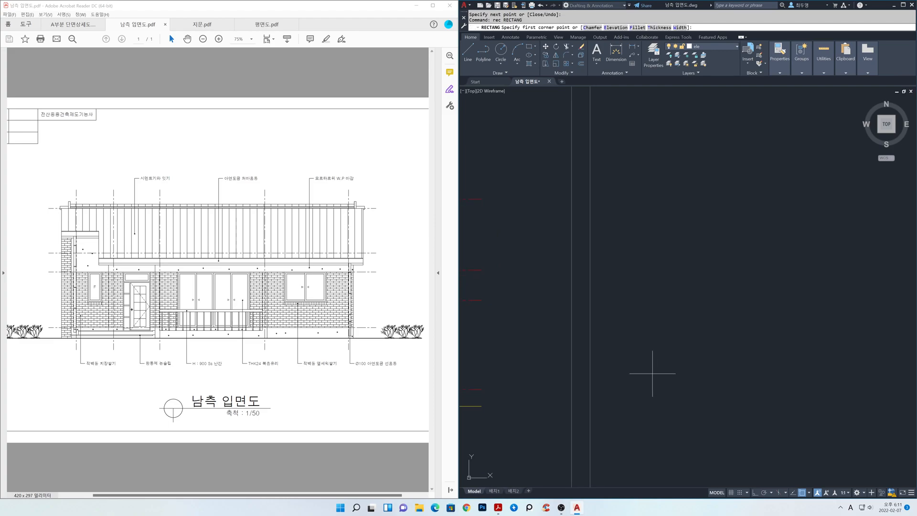
{"action": "left_click", "coordinate": [662, 373]}
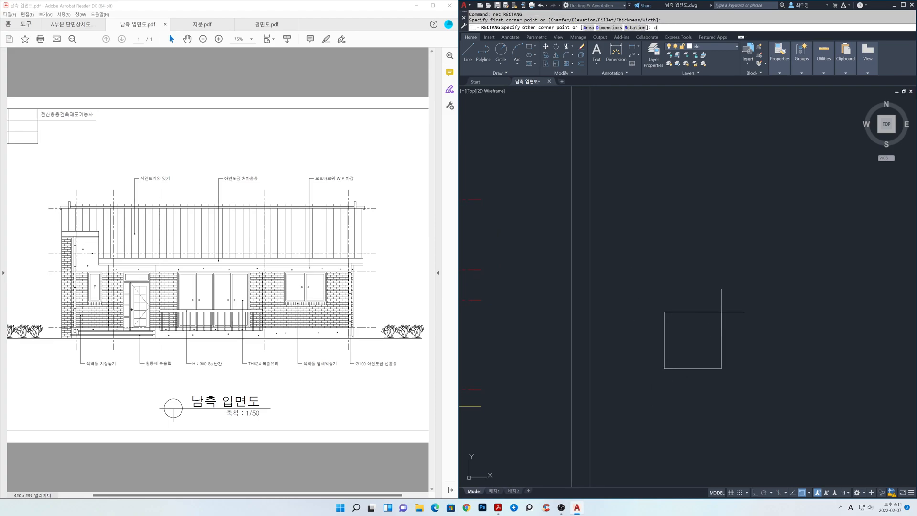
{"action": "type", "text": "d"}
{"action": "key", "text": "Return"}
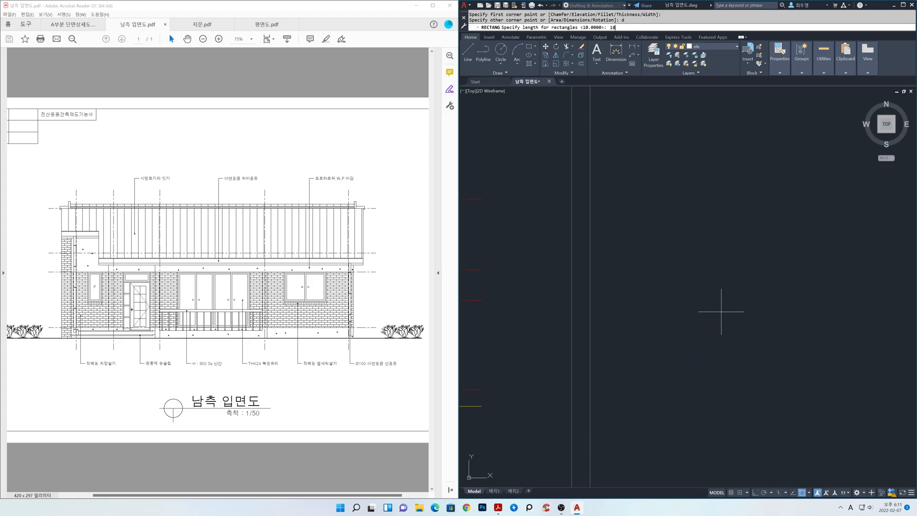
{"action": "key", "text": "Return"}
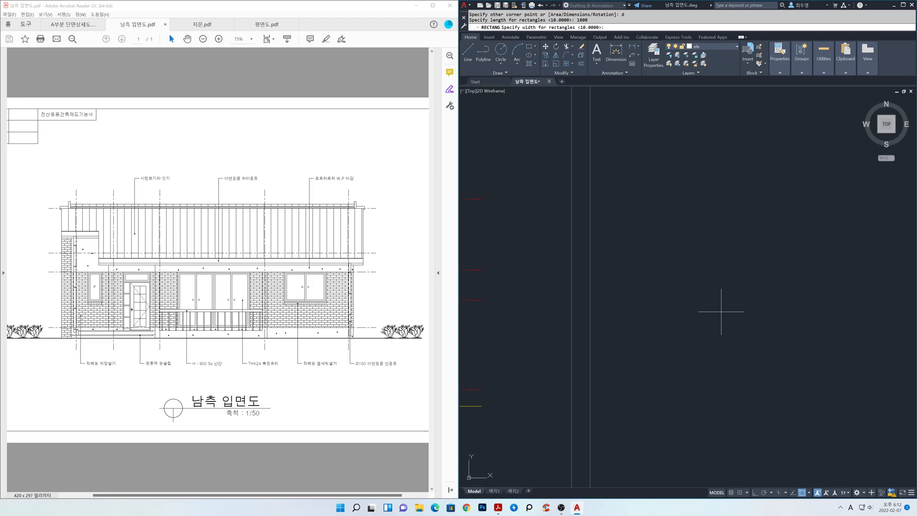
{"action": "key", "text": "Return"}
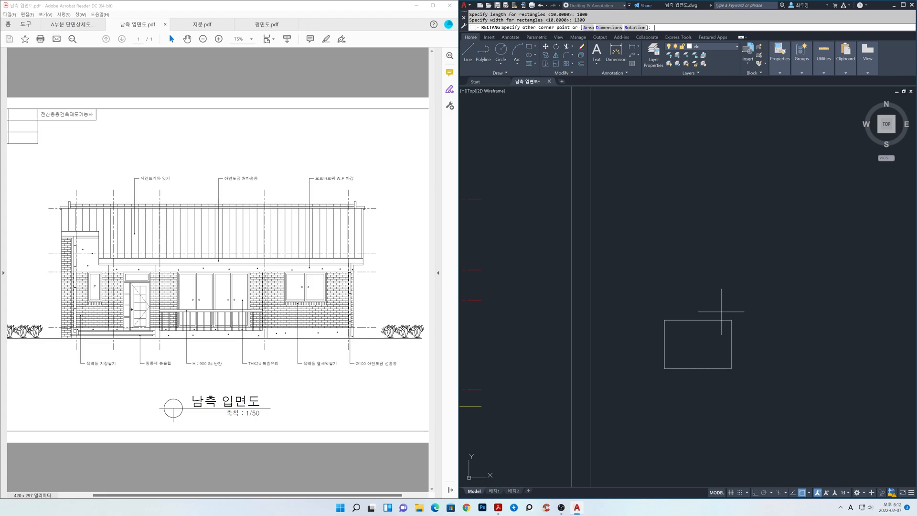
{"action": "left_click", "coordinate": [726, 312]}
Offset the 1800 by 1300 window rectangle inward by 40.
{"action": "middle_click_drag", "start_coordinate": [707, 348], "coordinate": [710, 311]}
{"action": "scroll", "coordinate": [698, 313], "scroll_direction": "up", "scroll_amount": 4}
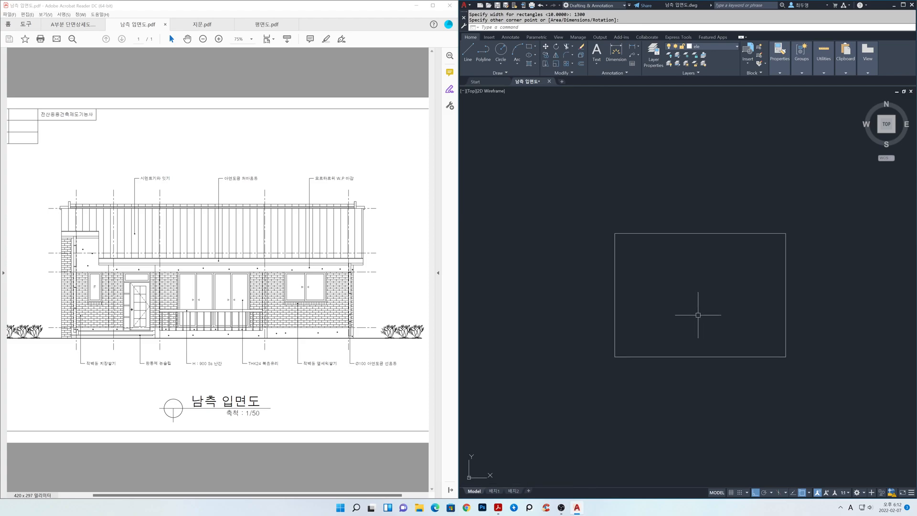
{"action": "type", "text": "o"}
{"action": "key", "text": "Return"}
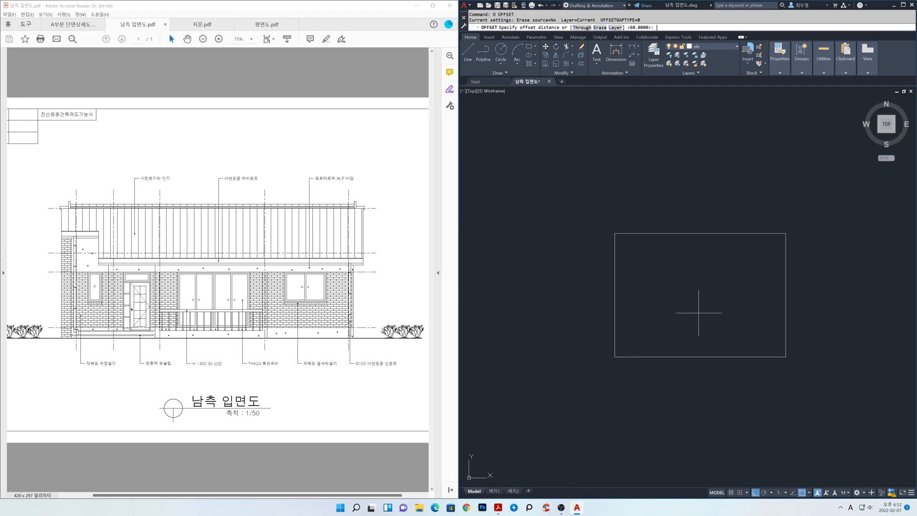
{"action": "type", "text": "40"}
{"action": "key", "text": "Return"}
{"action": "left_click", "coordinate": [695, 234]}
{"action": "left_click", "coordinate": [695, 253]}
{"action": "key", "text": "Return"}
Offset the inner window rectangle inward by 60 to form the sash frame.
{"action": "key", "text": "Return"}
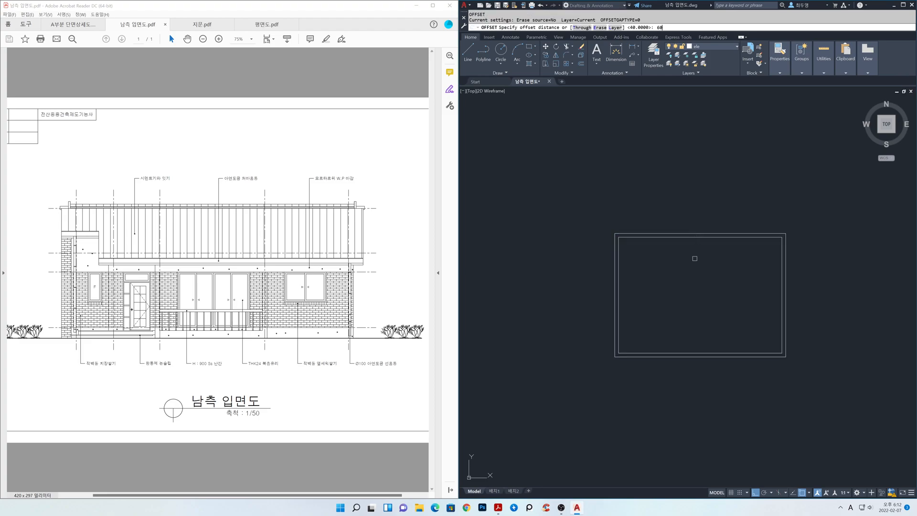
{"action": "key", "text": "Return"}
{"action": "left_click", "coordinate": [697, 238]}
{"action": "left_click", "coordinate": [699, 261]}
{"action": "key", "text": "Return"}
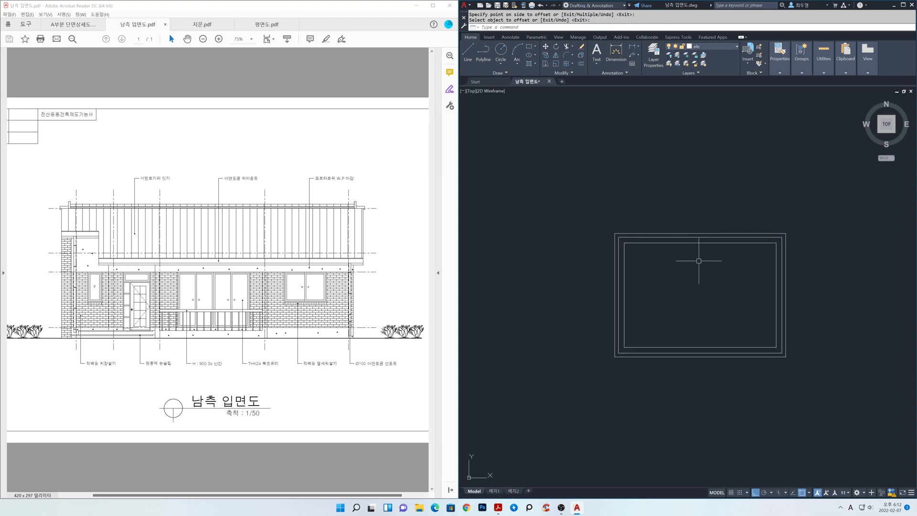
Draw a vertical centre line between the top and bottom midpoints of the middle window rectangle.
{"action": "type", "text": "l"}
{"action": "key", "text": "Return"}
{"action": "left_click", "coordinate": [699, 237]}
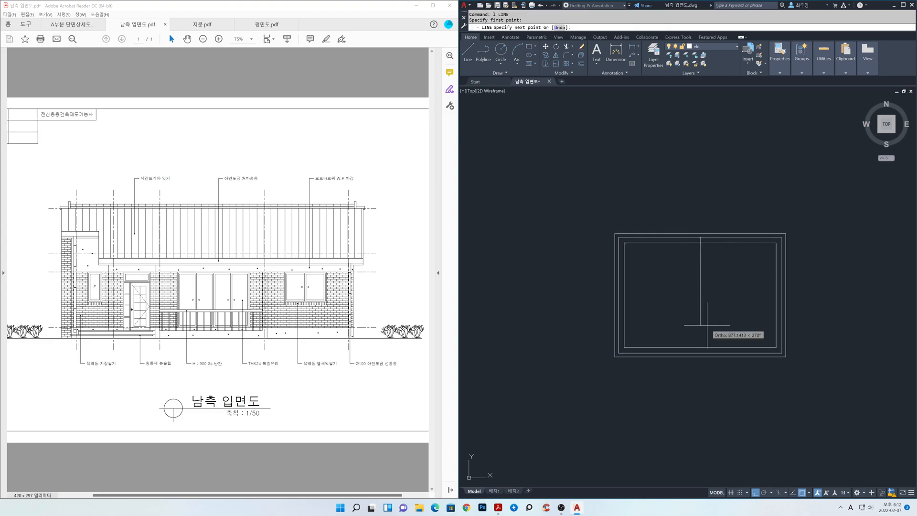
{"action": "left_click", "coordinate": [706, 352]}
{"action": "key", "text": "Return"}
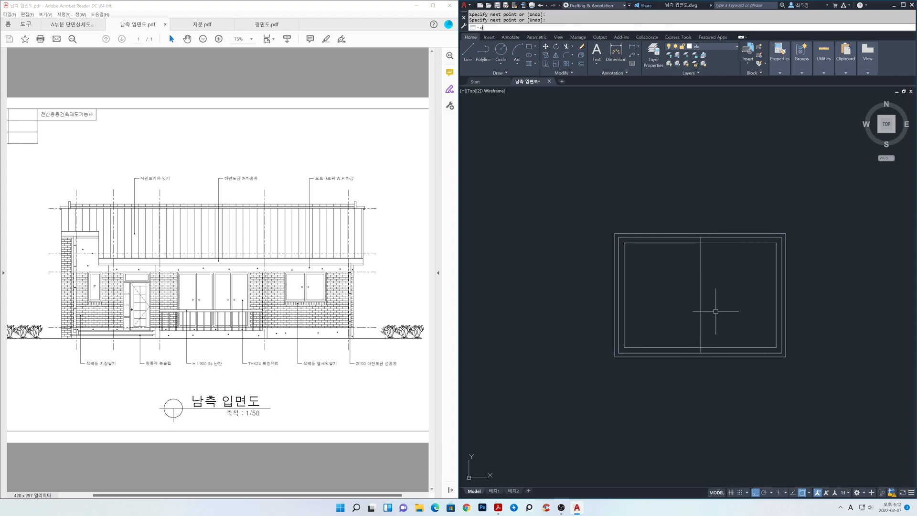
Offset the window's vertical centre line by the same distance to both sides.
{"action": "type", "text": "o"}
{"action": "key", "text": "Return"}
{"action": "type", "text": "3"}
{"action": "key", "text": "Return"}
{"action": "left_click", "coordinate": [700, 308]}
{"action": "left_click", "coordinate": [697, 316]}
{"action": "left_click", "coordinate": [701, 316]}
{"action": "left_click", "coordinate": [726, 317]}
{"action": "key", "text": "Return"}
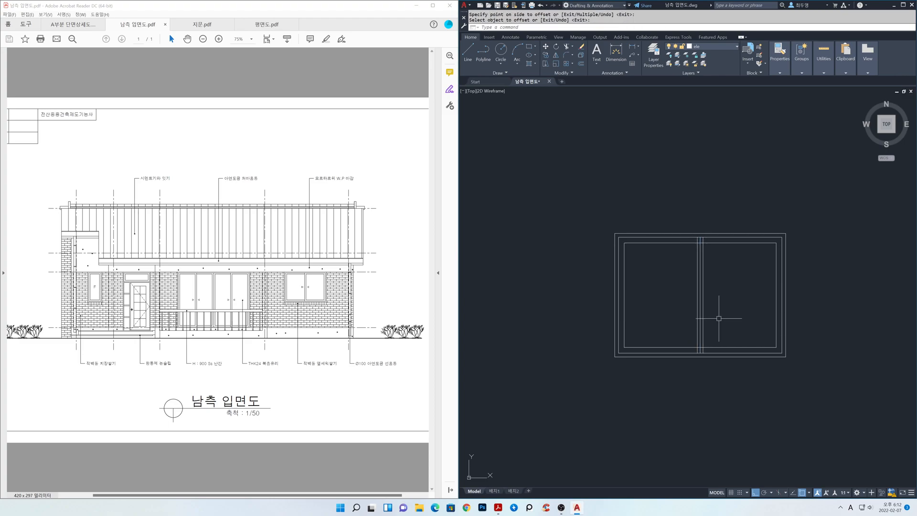
Erase the original centre line between the two offset mullion lines.
{"action": "scroll", "coordinate": [706, 317], "scroll_direction": "up", "scroll_amount": 2}
{"action": "type", "text": "e"}
{"action": "key", "text": "Return"}
{"action": "left_click", "coordinate": [700, 311]}
{"action": "key", "text": "Return"}
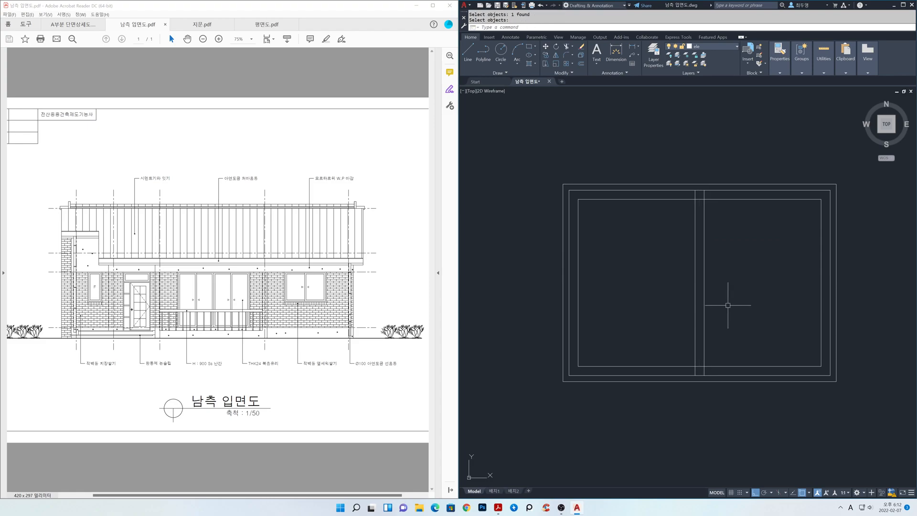
Trim the innermost rectangle between the mullion lines and the ends of the right mullion line beyond that rectangle.
{"action": "type", "text": "tr"}
{"action": "key", "text": "Return"}
{"action": "left_click", "coordinate": [704, 196]}
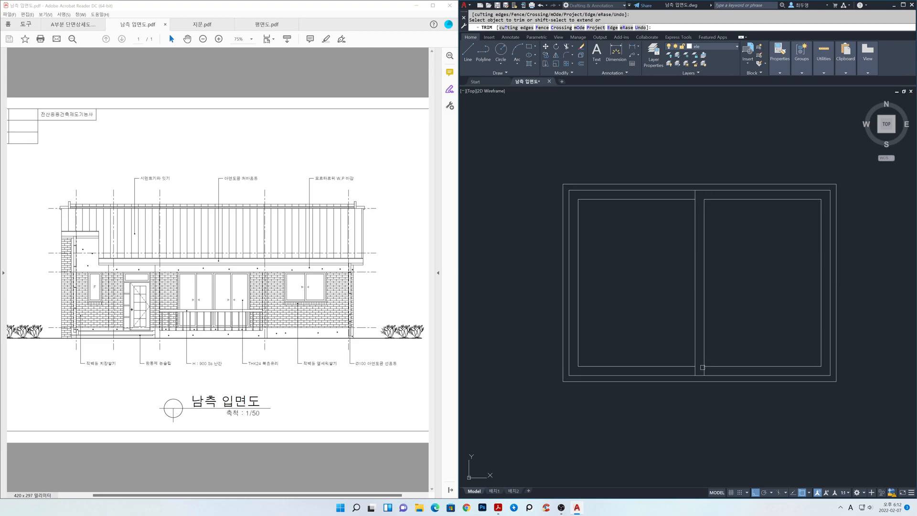
{"action": "key", "text": "Return"}
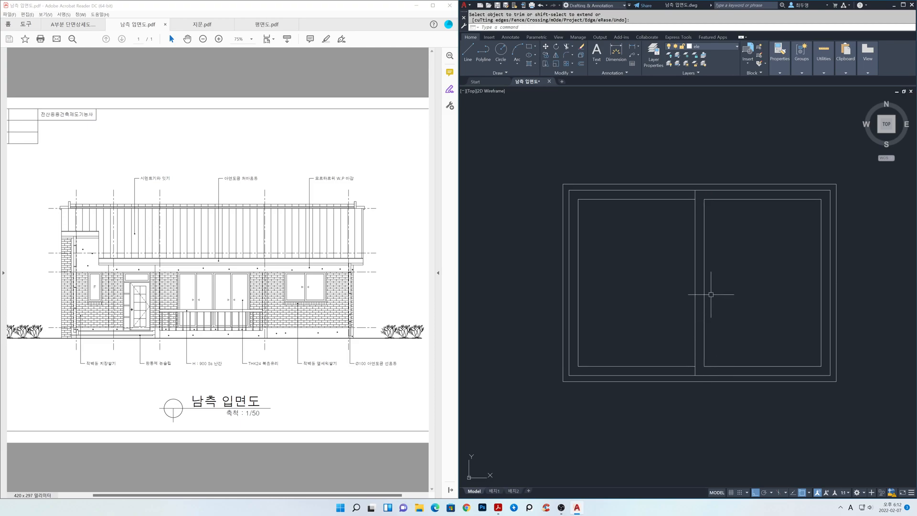
Copy the complete two-pane window horizontally to the right.
{"action": "scroll", "coordinate": [710, 295], "scroll_direction": "down", "scroll_amount": 8}
{"action": "middle_click_drag", "start_coordinate": [702, 280], "coordinate": [655, 282]}
{"action": "type", "text": "cp"}
{"action": "key", "text": "Return"}
{"action": "left_click", "coordinate": [690, 306]}
{"action": "left_click", "coordinate": [619, 246]}
{"action": "key", "text": "Return"}
{"action": "left_click", "coordinate": [619, 244]}
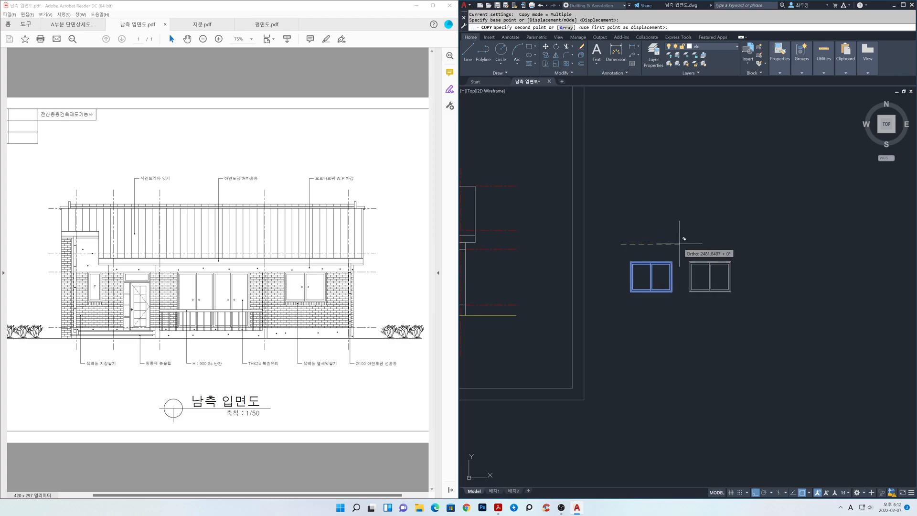
{"action": "left_click", "coordinate": [735, 244]}
{"action": "key", "text": "Return"}
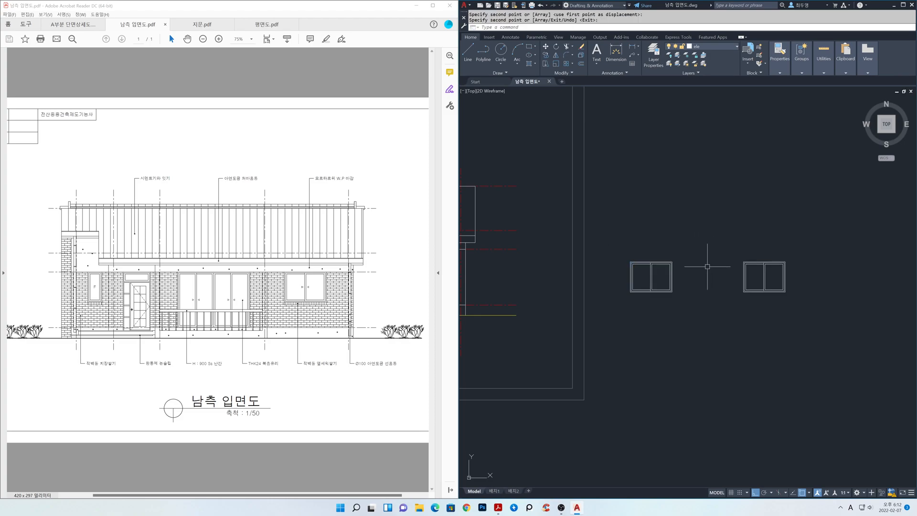
Explode the rectangles of the original two-pane window into separate lines.
{"action": "scroll", "coordinate": [634, 281], "scroll_direction": "up", "scroll_amount": 6}
{"action": "mouse_move", "coordinate": [652, 281]}
{"action": "middle_mouse_down"}
{"action": "mouse_move", "coordinate": [704, 281]}
{"action": "mouse_move", "coordinate": [723, 301]}
{"action": "middle_mouse_up"}
{"action": "type", "text": "x"}
{"action": "key", "text": "space"}
{"action": "left_click", "coordinate": [761, 362]}
{"action": "left_click", "coordinate": [733, 313]}
{"action": "key", "text": "space"}
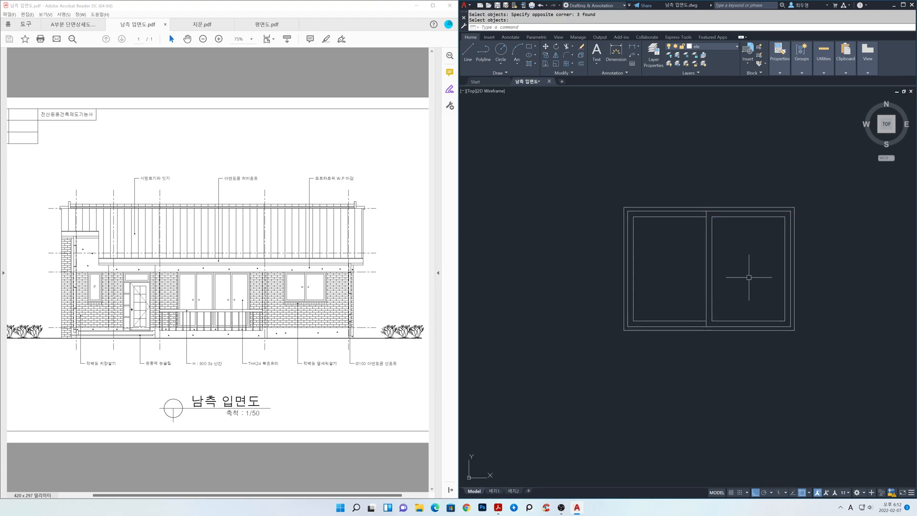
Offset the bottom line of the original window's outer frame downward by 120 for the sill.
{"action": "type", "text": "o"}
{"action": "key", "text": "space"}
{"action": "type", "text": "120"}
{"action": "key", "text": "space"}
{"action": "left_click", "coordinate": [752, 332]}
{"action": "left_click", "coordinate": [754, 366]}
{"action": "key", "text": "space"}
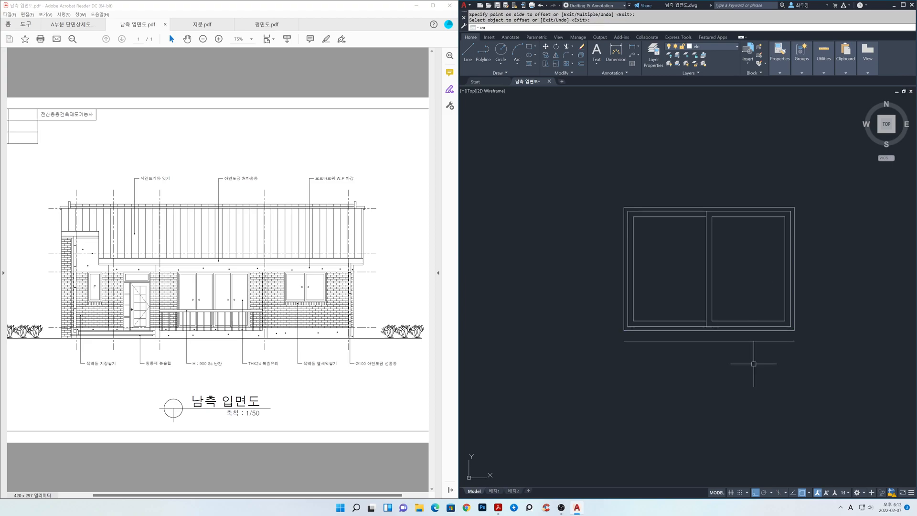
Extend both outer side lines of the window down to the sill line.
{"action": "type", "text": "ex"}
{"action": "key", "text": "space"}
{"action": "left_click", "coordinate": [759, 319]}
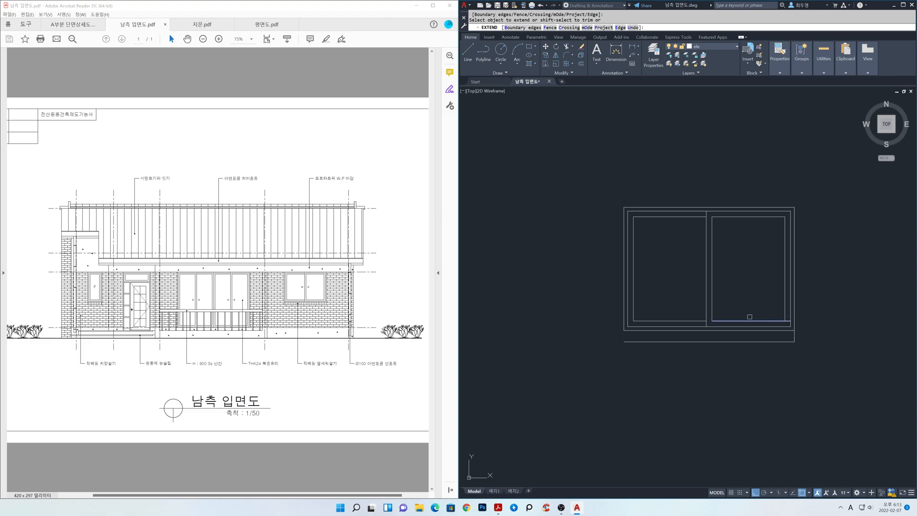
{"action": "key", "text": "space"}
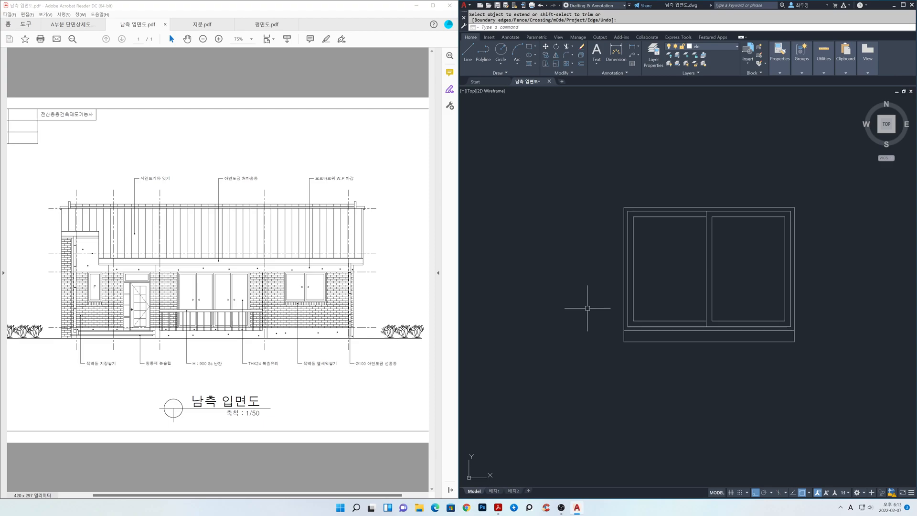
{"action": "type", "text": "pol"}
{"action": "key", "text": "Return"}
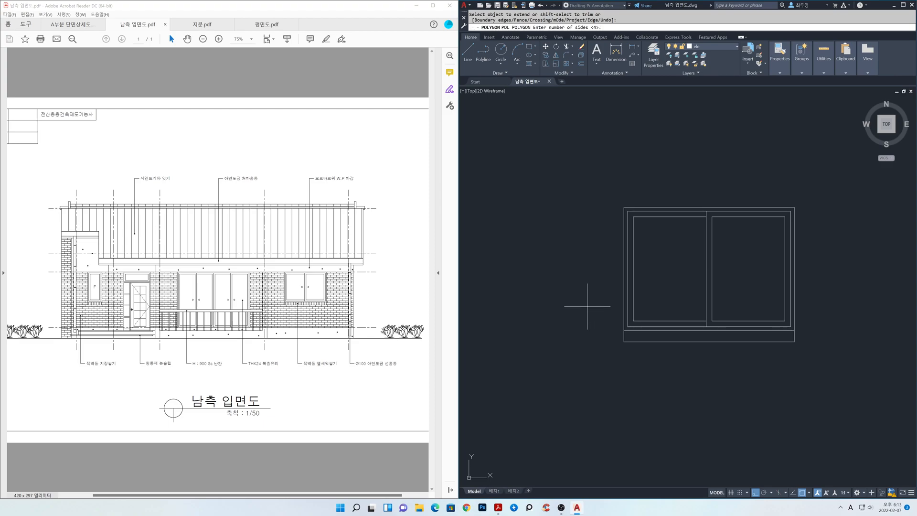
{"action": "type", "text": "4"}
{"action": "key", "text": "Return"}
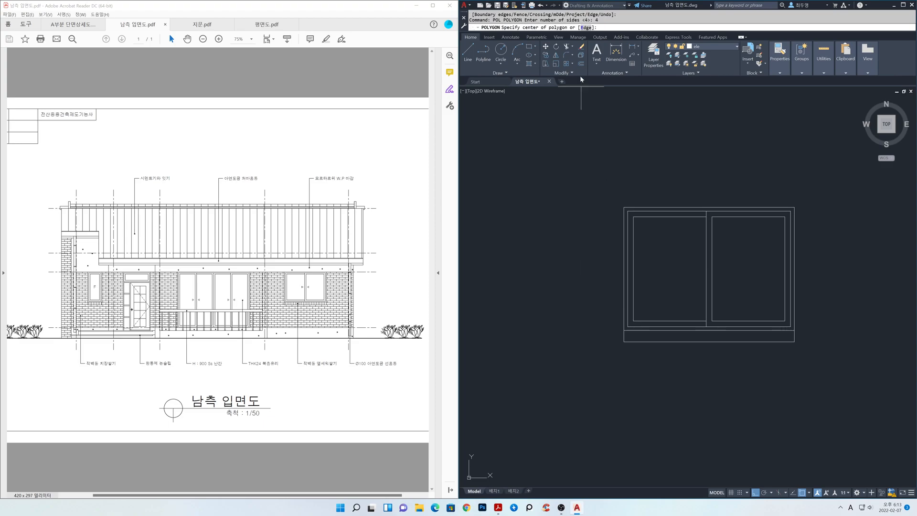
{"action": "type", "text": "e"}
{"action": "key", "text": "Return"}
{"action": "left_click", "coordinate": [540, 210]}
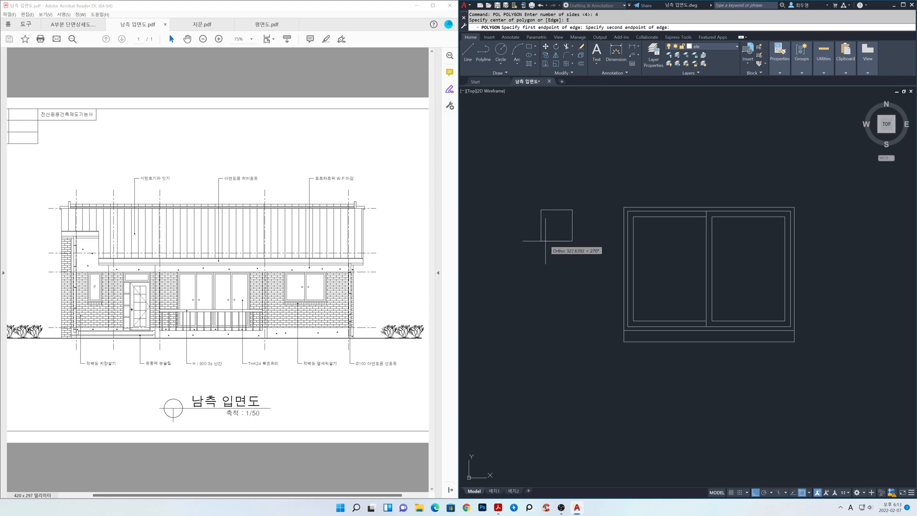
{"action": "key", "text": "Escape"}
Draw a three-sided polygon by its edge beside the original window, with a vertical edge of 70.
{"action": "key", "text": "Return"}
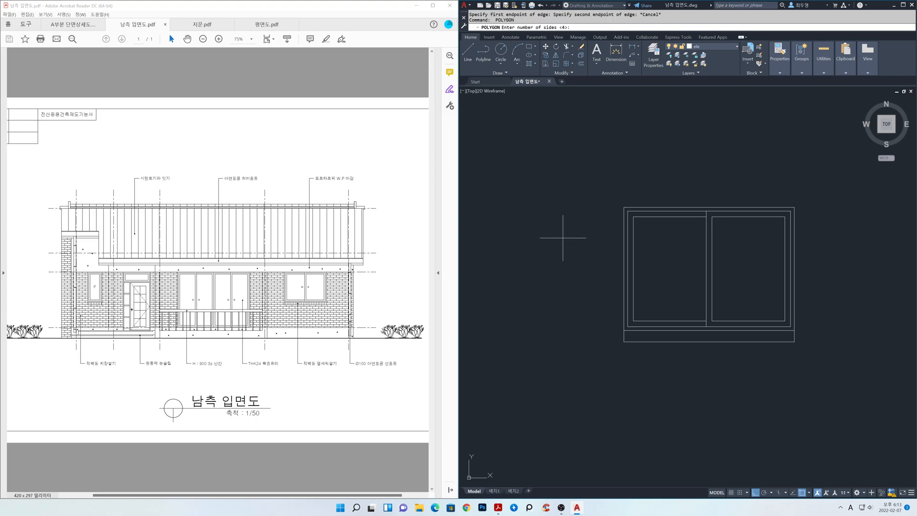
{"action": "type", "text": "3"}
{"action": "key", "text": "Return"}
{"action": "left_click", "coordinate": [585, 27]}
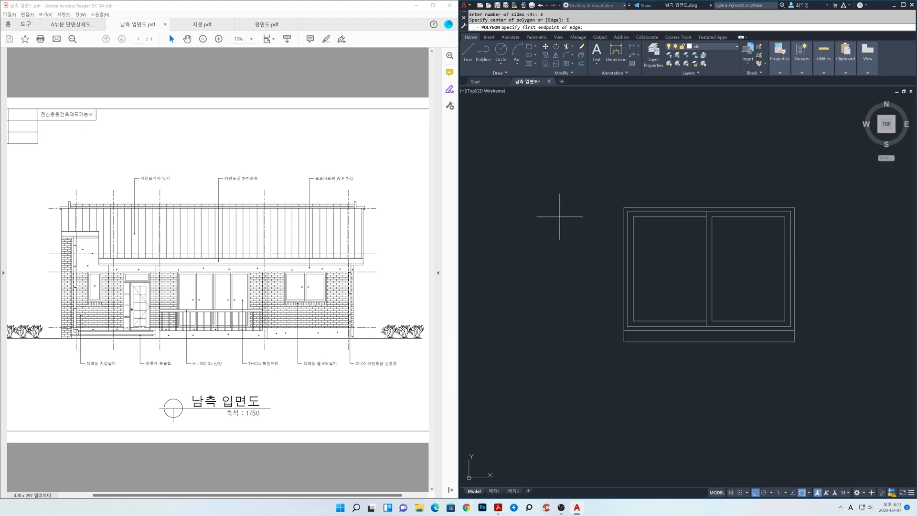
{"action": "left_click", "coordinate": [565, 232]}
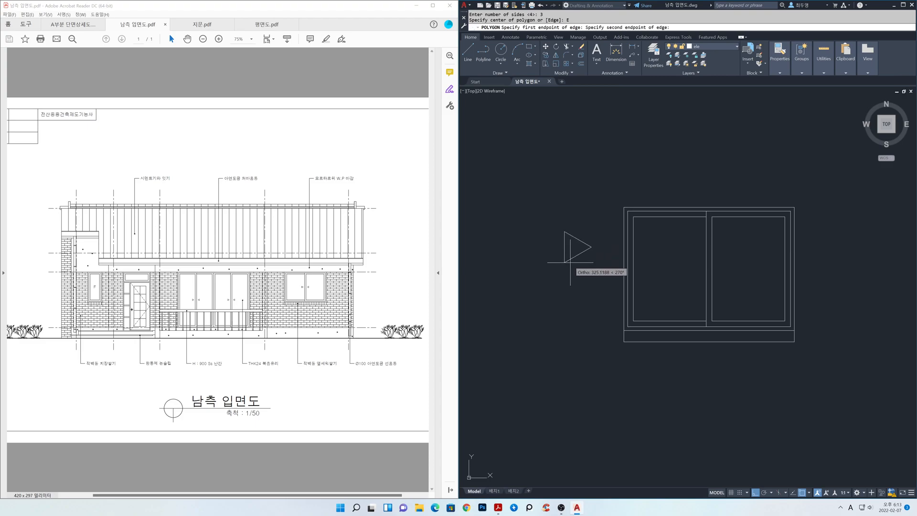
{"action": "type", "text": "70"}
{"action": "key", "text": "Return"}
Assign the small triangle beside the window to the green layer.
{"action": "left_click", "coordinate": [559, 231]}
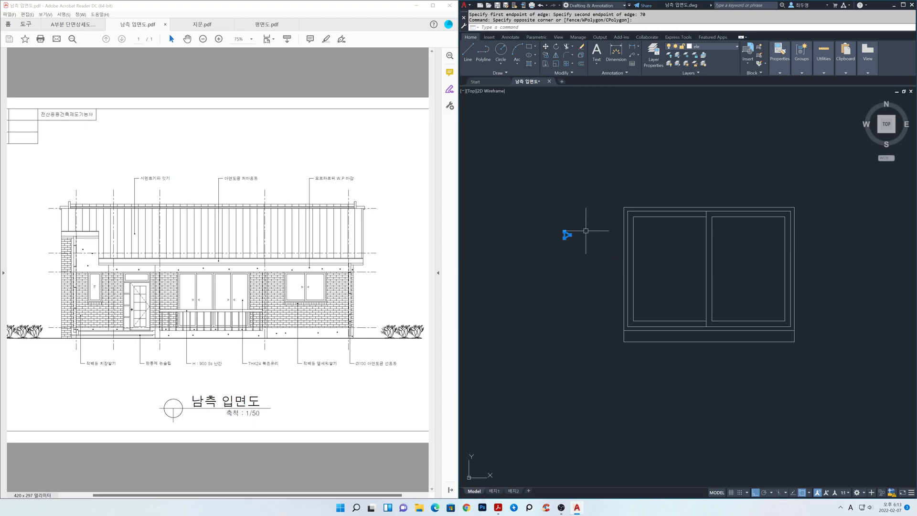
{"action": "left_click", "coordinate": [712, 45]}
{"action": "left_click", "coordinate": [714, 79]}
Move the triangle so that its tip sits on the window's centre mullion line at mid-height.
{"action": "type", "text": "m"}
{"action": "key", "text": "Return"}
{"action": "left_click", "coordinate": [550, 203]}
{"action": "left_click", "coordinate": [582, 256]}
{"action": "key", "text": "Return"}
{"action": "left_click", "coordinate": [567, 234]}
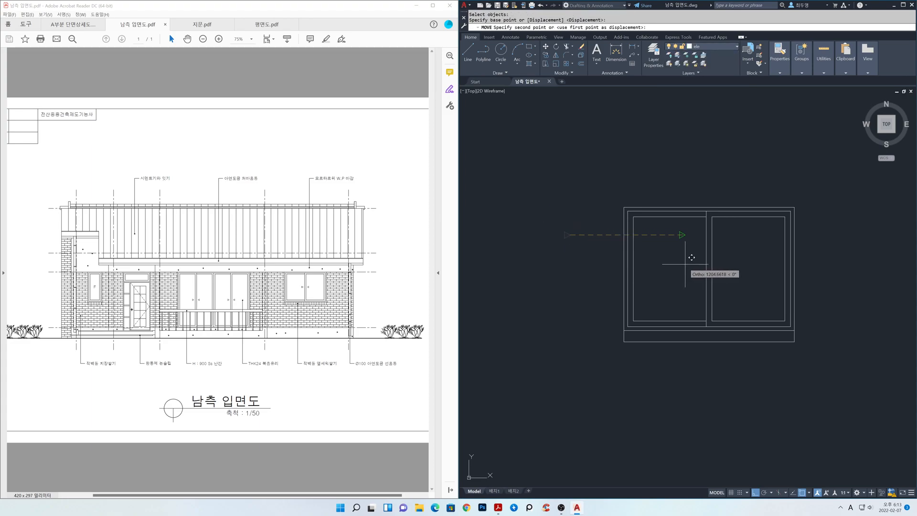
{"action": "left_click", "coordinate": [705, 269]}
Move the triangle horizontally by its own width into the left pane, away from the centre mullion.
{"action": "scroll", "coordinate": [713, 269], "scroll_direction": "up", "scroll_amount": 2}
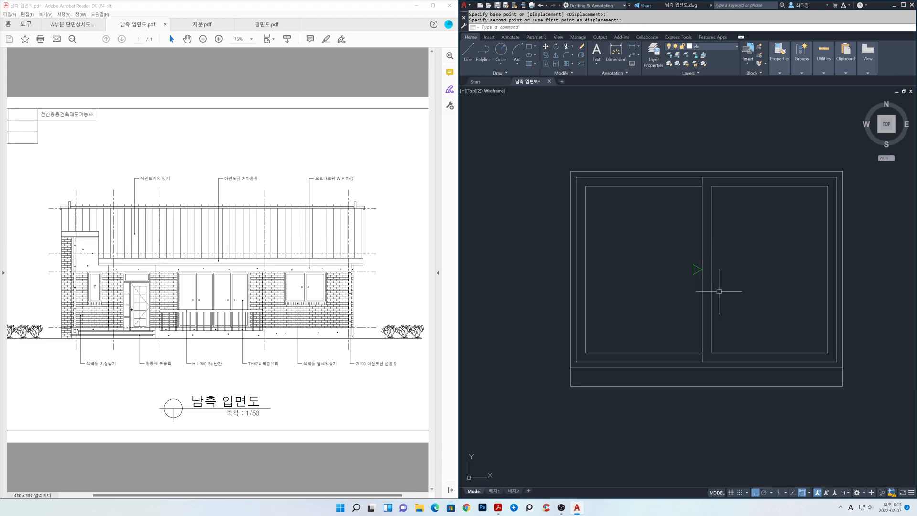
{"action": "type", "text": "m"}
{"action": "key", "text": "Return"}
{"action": "left_click", "coordinate": [697, 291]}
{"action": "left_click", "coordinate": [661, 242]}
{"action": "key", "text": "Return"}
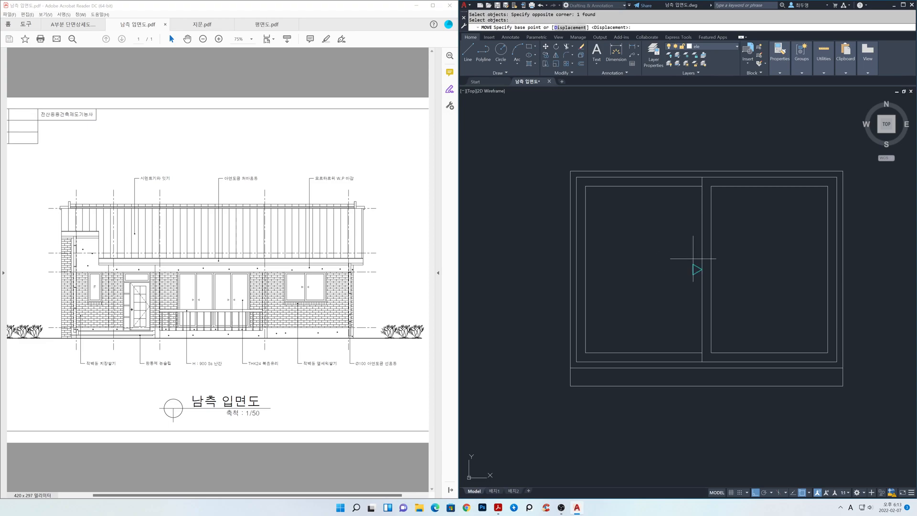
{"action": "left_click", "coordinate": [702, 269]}
{"action": "left_click", "coordinate": [694, 269]}
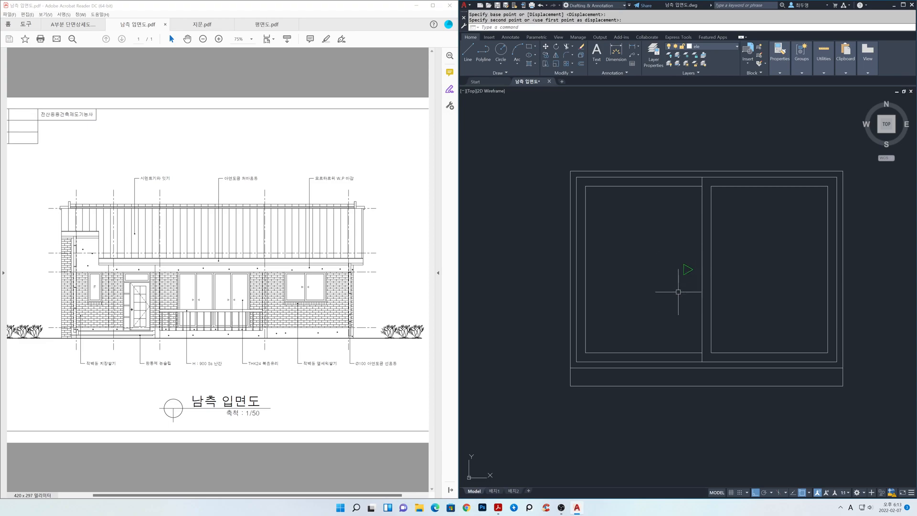
Mirror the triangle about the window's vertical centreline into the right pane, keeping the original.
{"action": "type", "text": "mi"}
{"action": "key", "text": "Return"}
{"action": "left_click", "coordinate": [669, 246]}
{"action": "left_click", "coordinate": [694, 277]}
{"action": "key", "text": "Return"}
{"action": "left_click", "coordinate": [706, 164]}
{"action": "left_click", "coordinate": [706, 140]}
{"action": "key", "text": "Return"}
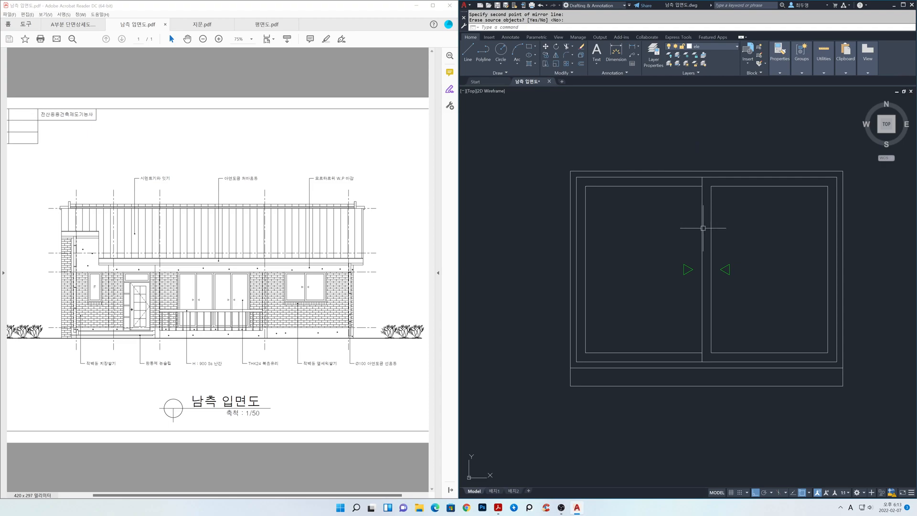
Move the complete window with its sill horizontally until it stands just right of the house elevation.
{"action": "scroll", "coordinate": [696, 255], "scroll_direction": "down", "scroll_amount": 8}
{"action": "middle_click_drag", "start_coordinate": [666, 282], "coordinate": [796, 310]}
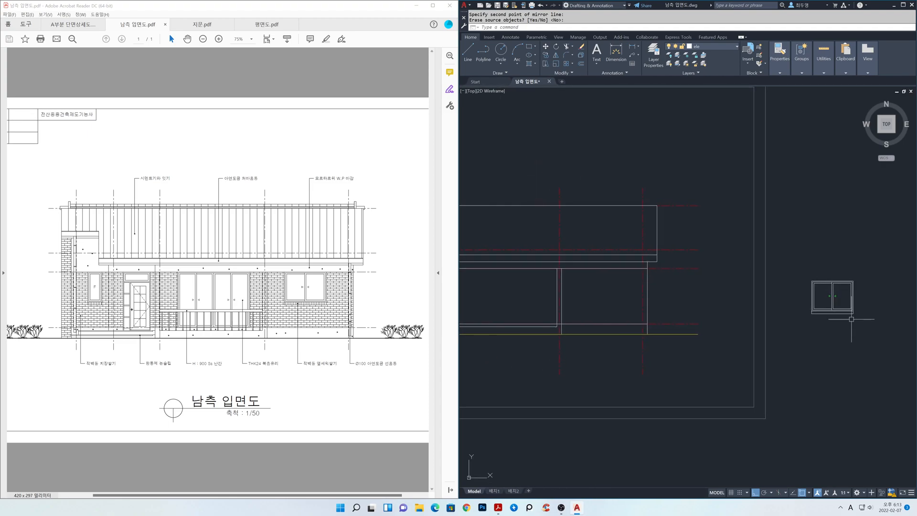
{"action": "middle_click_drag", "start_coordinate": [852, 318], "coordinate": [815, 315]}
{"action": "type", "text": "m"}
{"action": "key", "text": "Return"}
{"action": "left_click", "coordinate": [772, 277]}
{"action": "key", "text": "Return"}
{"action": "left_click", "coordinate": [813, 251]}
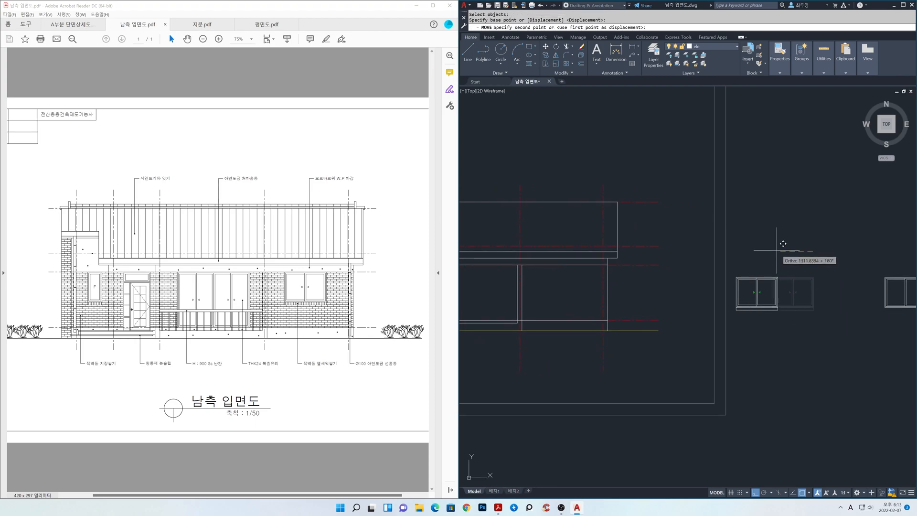
{"action": "left_click", "coordinate": [671, 249]}
{"action": "middle_click_drag", "start_coordinate": [640, 285], "coordinate": [703, 283]}
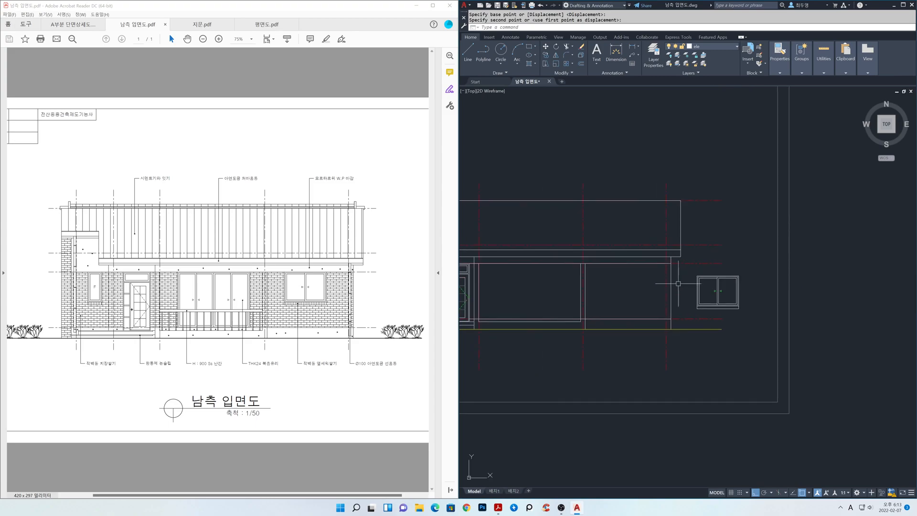
Switch to the floor plan PDF in Acrobat Reader, enlarge it to 150% and examine the south wall window of room 방 3.
{"action": "left_click", "coordinate": [266, 24]}
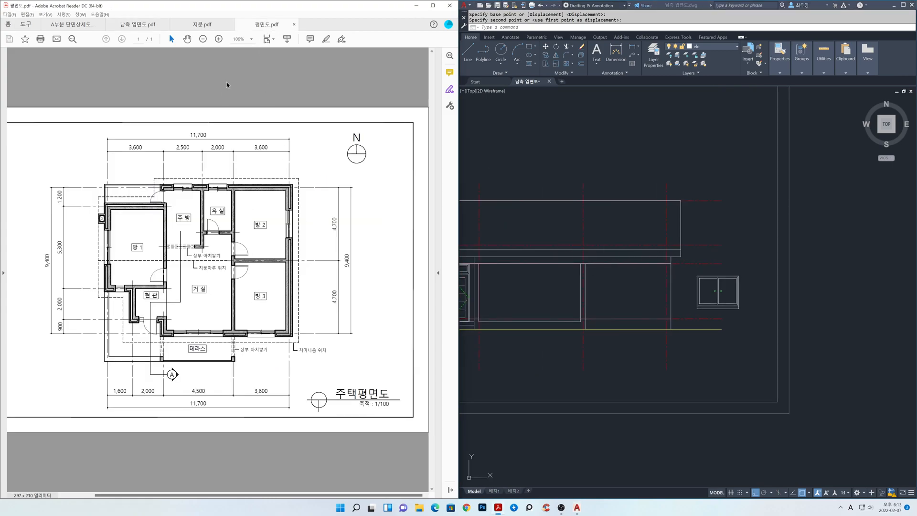
{"action": "left_click", "coordinate": [251, 38]}
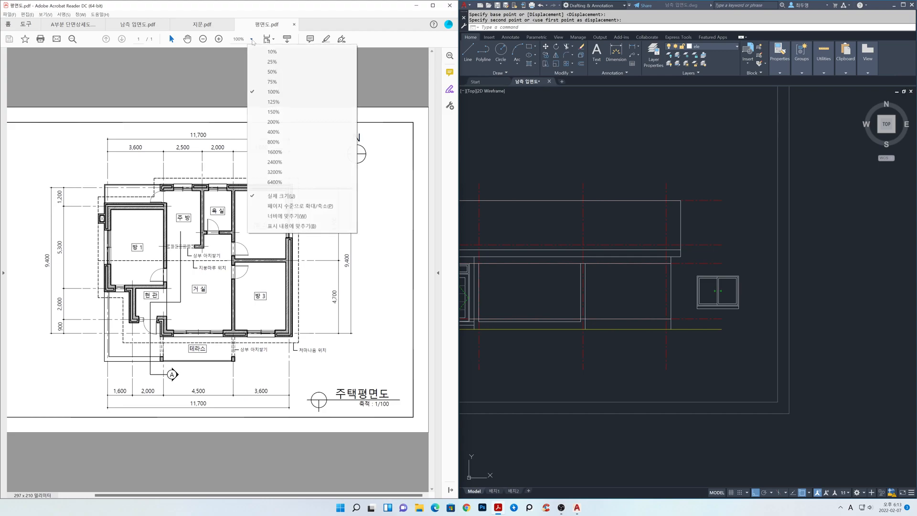
{"action": "left_click", "coordinate": [268, 114]}
{"action": "left_click_drag", "start_coordinate": [288, 495], "coordinate": [375, 496]}
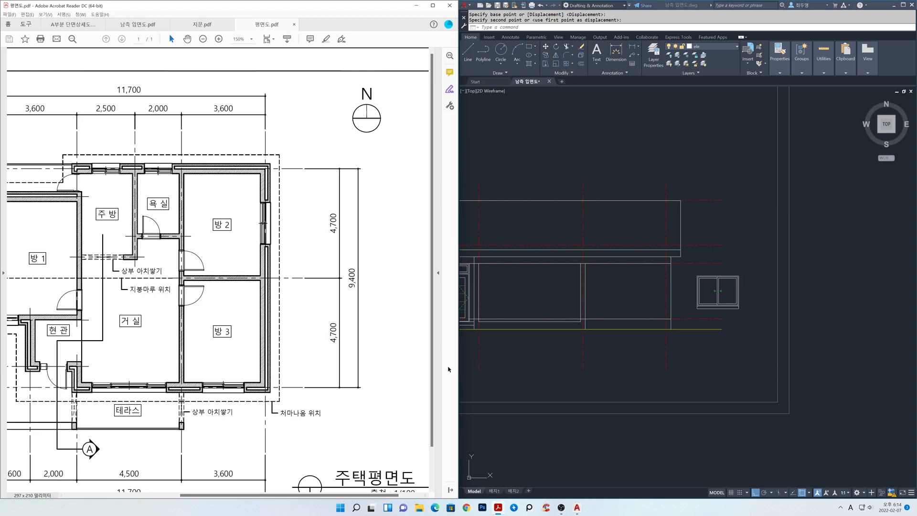
{"action": "left_click_drag", "start_coordinate": [430, 342], "coordinate": [432, 390]}
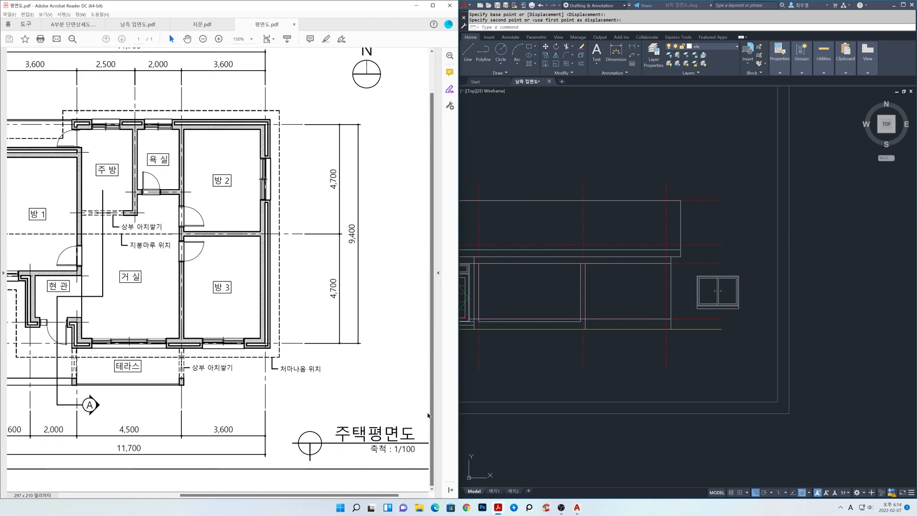
Switch back to AutoCAD and offset the elevation's rightmost vertical axis line 210 inward as a guide line.
{"action": "left_click", "coordinate": [637, 360]}
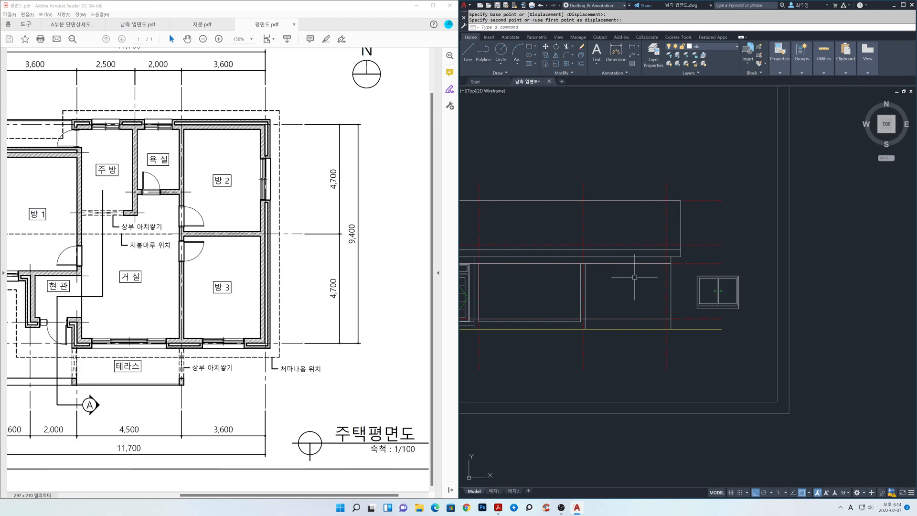
{"action": "type", "text": "o"}
{"action": "key", "text": "Return"}
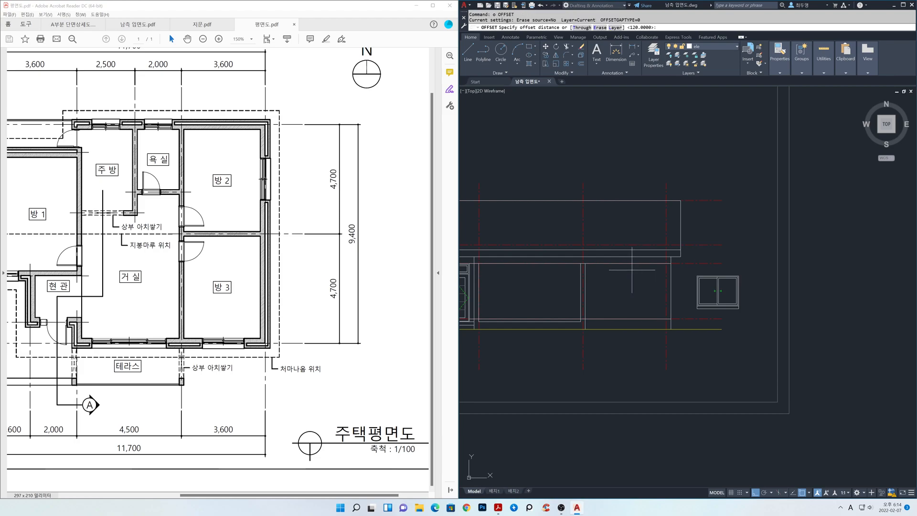
{"action": "type", "text": "210"}
{"action": "key", "text": "Return"}
{"action": "left_click", "coordinate": [666, 191]}
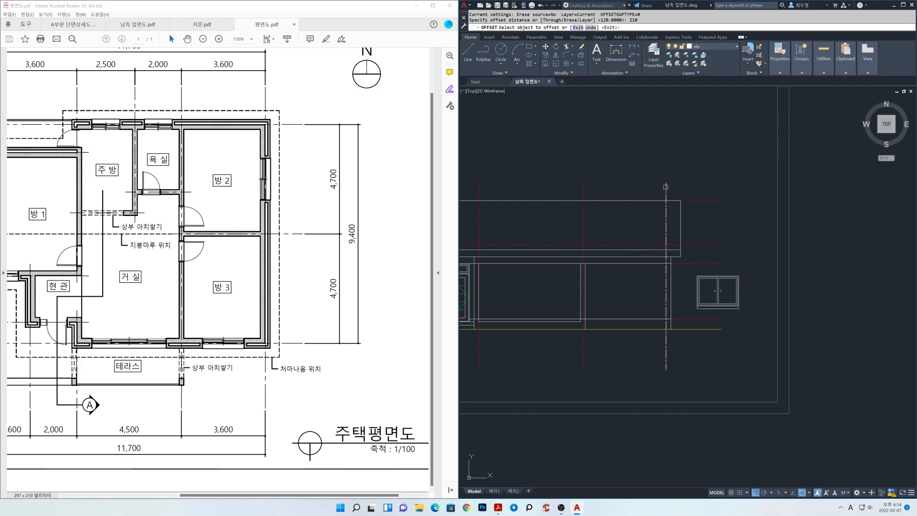
{"action": "left_click", "coordinate": [640, 184]}
{"action": "key", "text": "Return"}
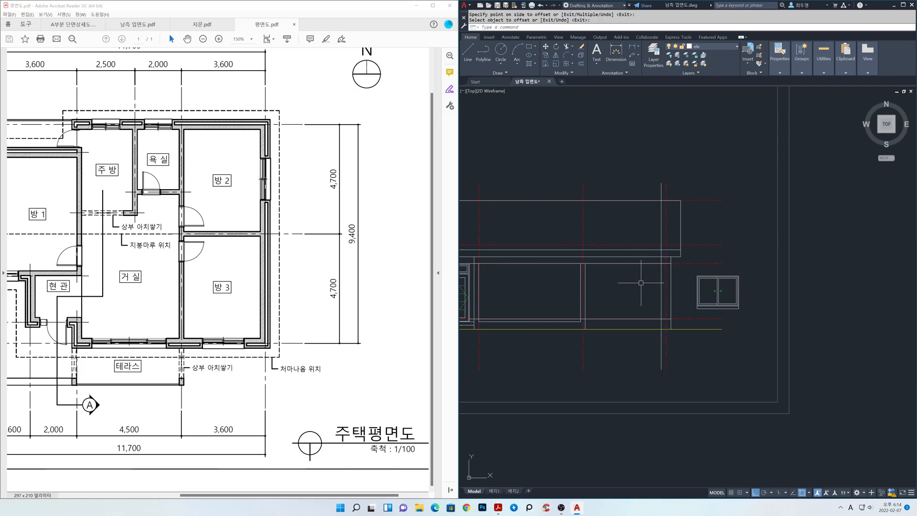
Move the window by its top midpoint to the midpoint between the partition line and the guide line, at the wall's top line.
{"action": "scroll", "coordinate": [641, 283], "scroll_direction": "up", "scroll_amount": 2}
{"action": "type", "text": "m"}
{"action": "key", "text": "Return"}
{"action": "left_click_drag", "start_coordinate": [814, 333], "coordinate": [702, 246]}
{"action": "key", "text": "Return"}
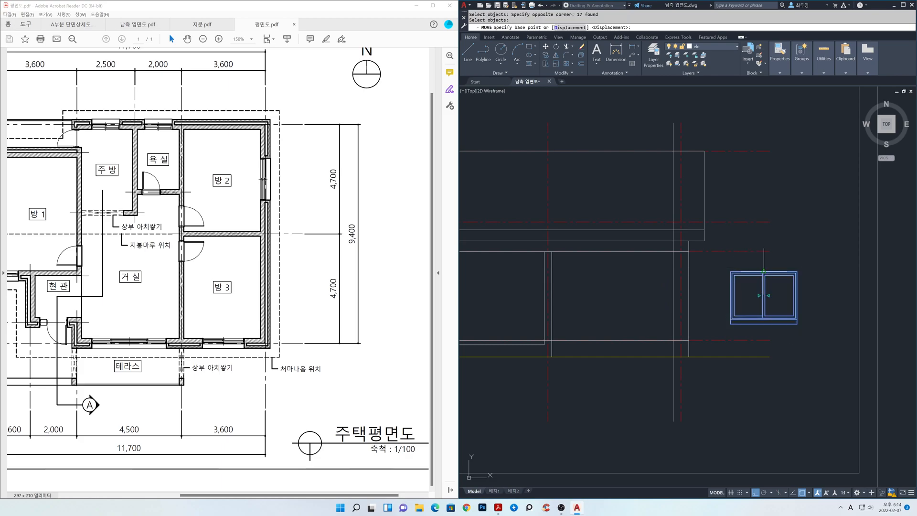
{"action": "left_click", "coordinate": [763, 272]}
{"action": "right_click", "coordinate": [615, 265], "text": "shift"}
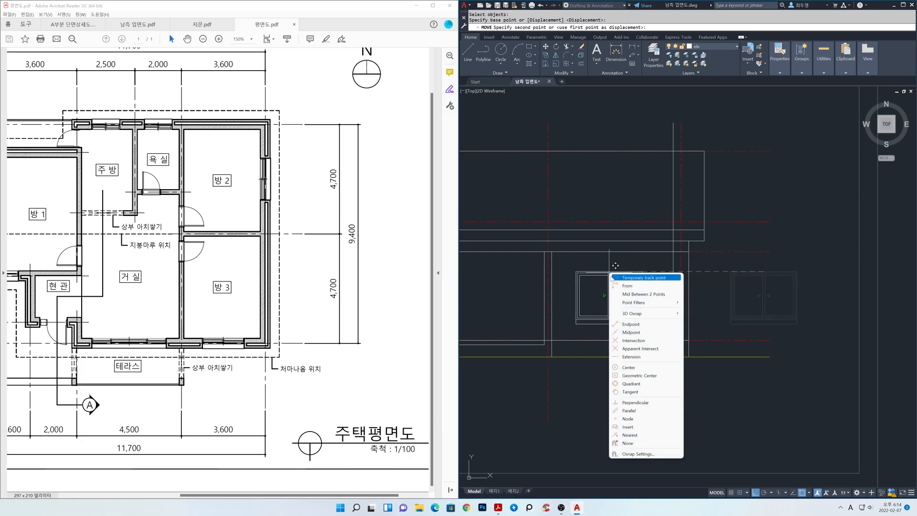
{"action": "left_click", "coordinate": [630, 291]}
{"action": "left_click", "coordinate": [551, 252]}
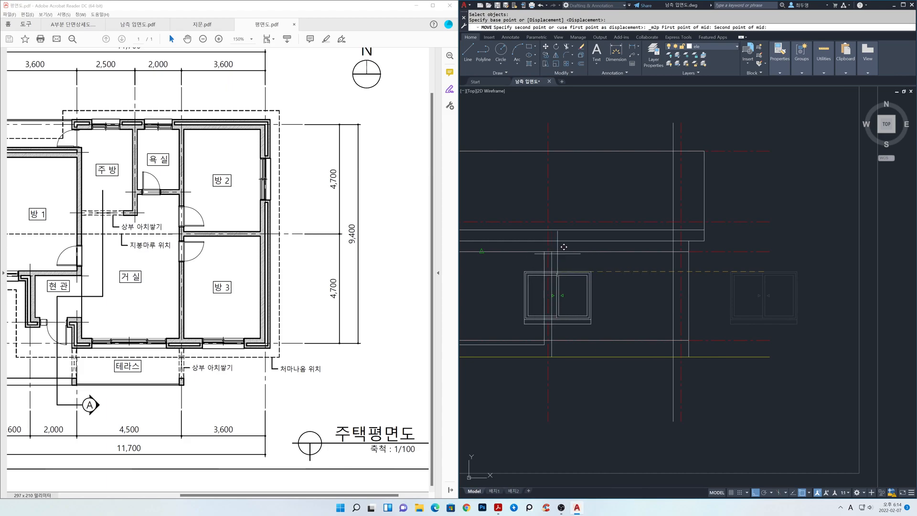
{"action": "left_click", "coordinate": [670, 252]}
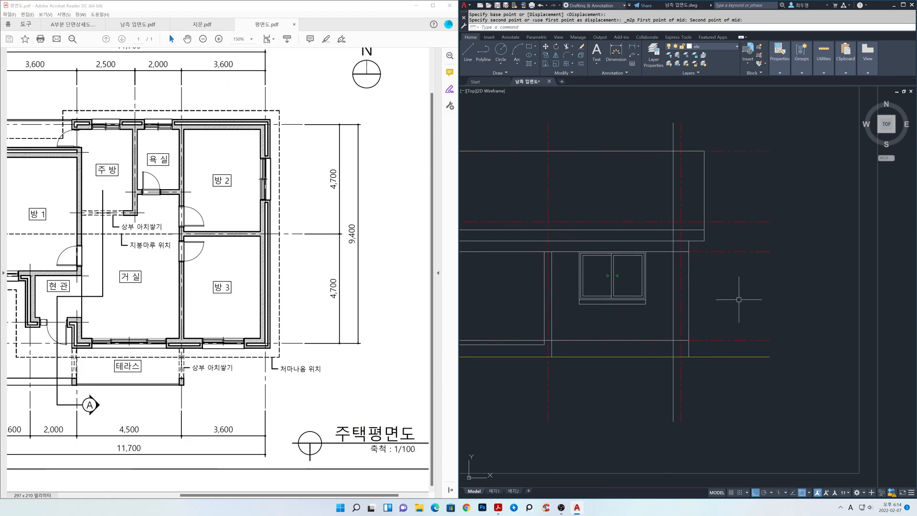
Erase the vertical guide line offset from the rightmost axis.
{"action": "type", "text": "e"}
{"action": "key", "text": "Return"}
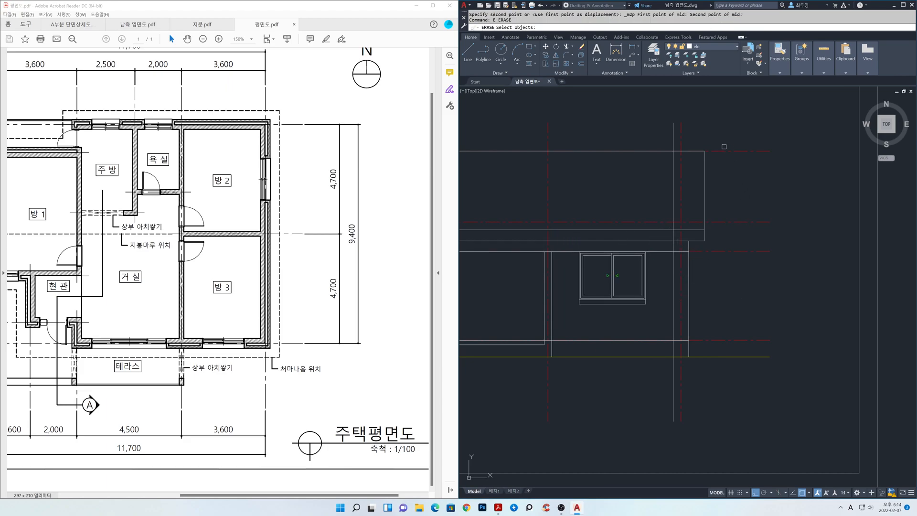
{"action": "left_click", "coordinate": [674, 132]}
{"action": "key", "text": "Return"}
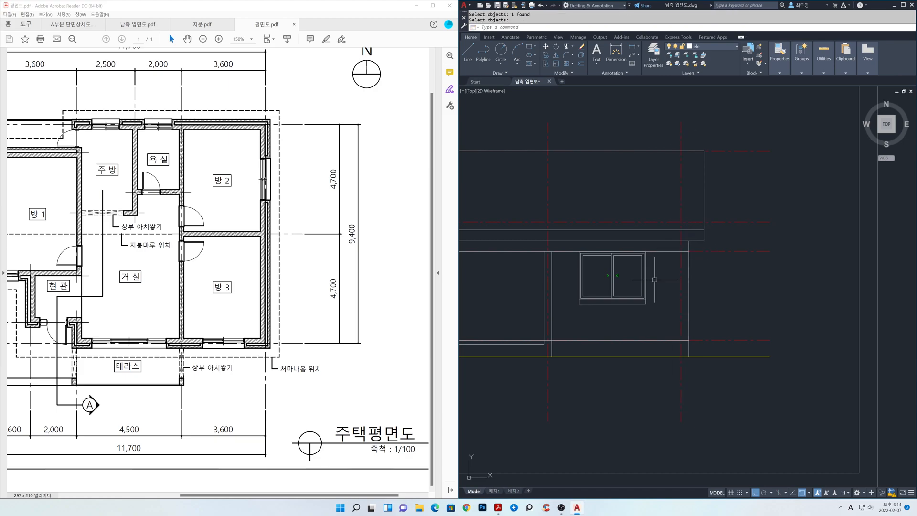
Examine the remaining south side openings on the floor plan, and bring back the 남측 입면도 PDF as reference.
{"action": "scroll", "coordinate": [654, 289], "scroll_direction": "down", "scroll_amount": 2}
{"action": "mouse_move", "coordinate": [681, 299]}
{"action": "middle_mouse_down"}
{"action": "mouse_move", "coordinate": [833, 306]}
{"action": "mouse_move", "coordinate": [806, 309]}
{"action": "middle_mouse_up"}
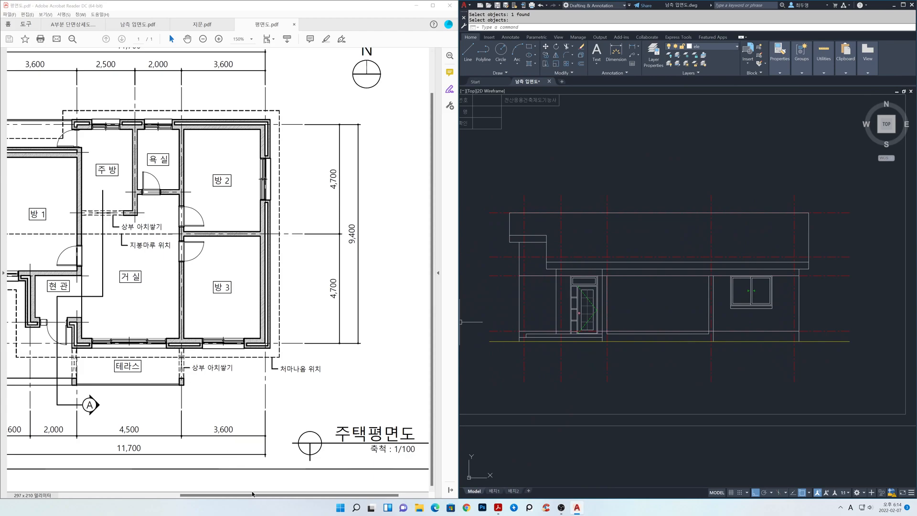
{"action": "left_click_drag", "start_coordinate": [253, 493], "coordinate": [209, 494]}
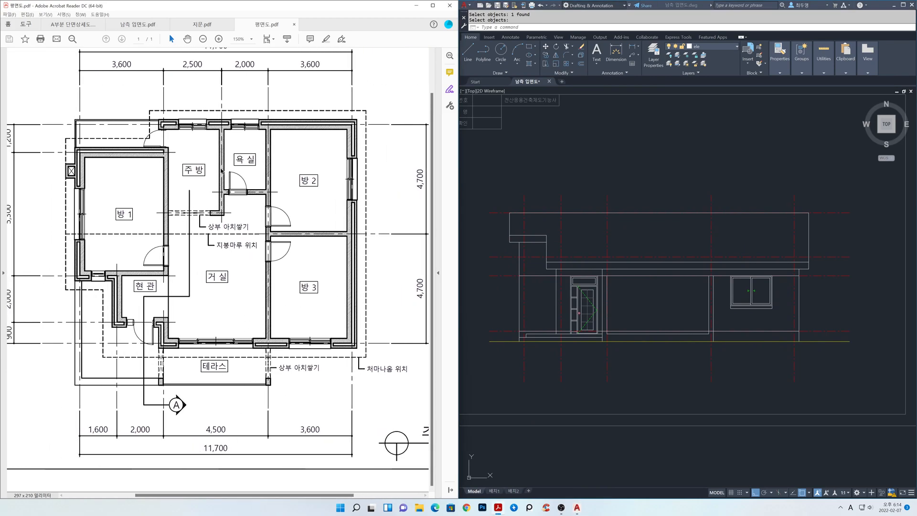
{"action": "left_click", "coordinate": [137, 24]}
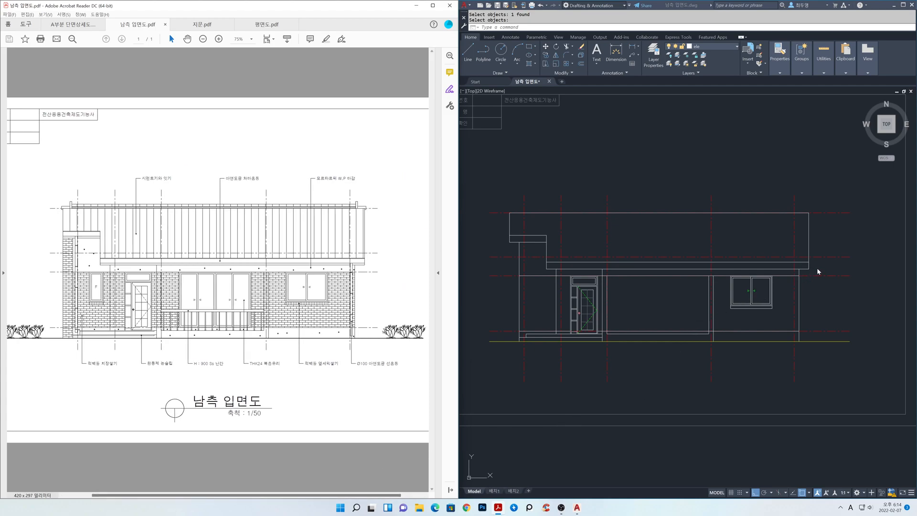
Stretch the right side of the spare window copy inward by 100.
{"action": "middle_click_drag", "start_coordinate": [849, 311], "coordinate": [528, 313]}
{"action": "middle_click_drag", "start_coordinate": [767, 308], "coordinate": [739, 317]}
{"action": "scroll", "coordinate": [758, 309], "scroll_direction": "up", "scroll_amount": 6}
{"action": "type", "text": "s"}
{"action": "key", "text": "Return"}
{"action": "left_click", "coordinate": [831, 380]}
{"action": "left_click", "coordinate": [761, 212]}
{"action": "key", "text": "Return"}
{"action": "left_click", "coordinate": [788, 189]}
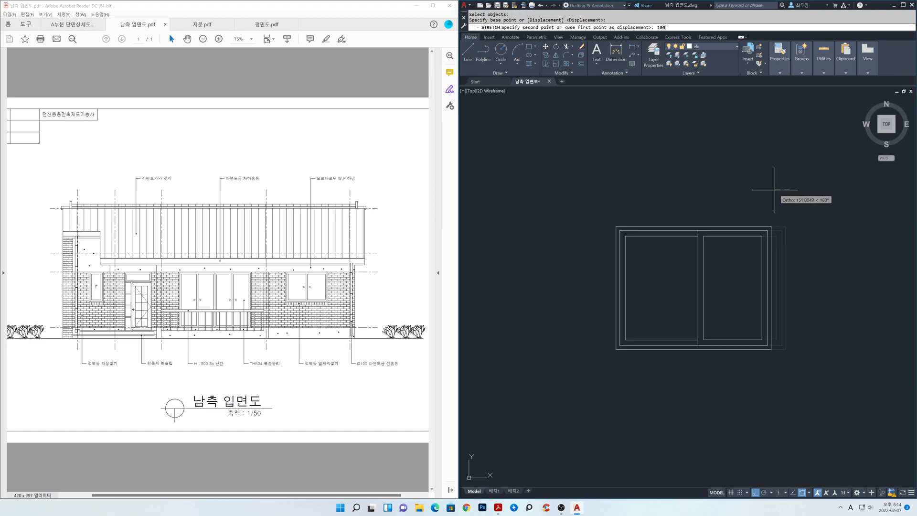
{"action": "type", "text": "100"}
{"action": "key", "text": "Return"}
Stretch the left side of the spare window copy inward by 100.
{"action": "key", "text": "Return"}
{"action": "left_click", "coordinate": [648, 397]}
{"action": "left_click", "coordinate": [584, 202]}
{"action": "key", "text": "Return"}
{"action": "left_click", "coordinate": [590, 186]}
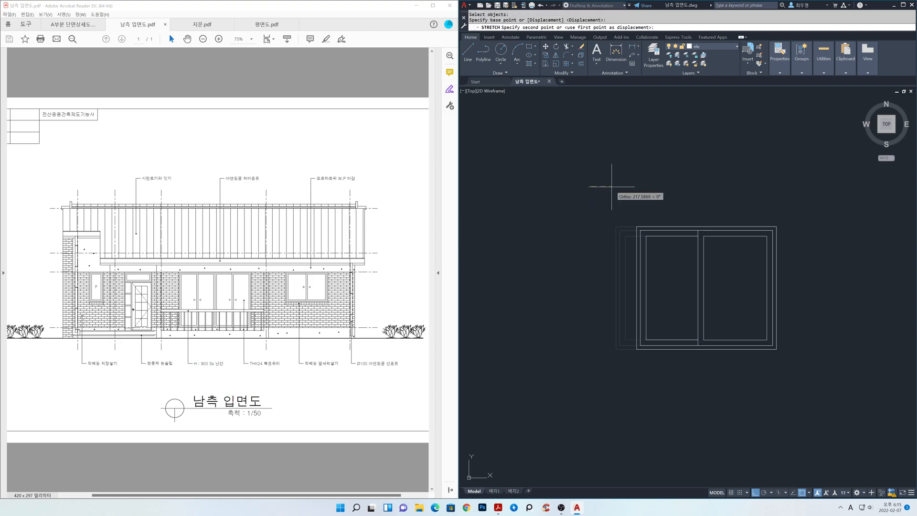
{"action": "type", "text": "100"}
{"action": "key", "text": "Return"}
Measure the overall width of the spare two-pane window copy along its upper edge.
{"action": "type", "text": "di"}
{"action": "key", "text": "Return"}
{"action": "left_click", "coordinate": [625, 227]}
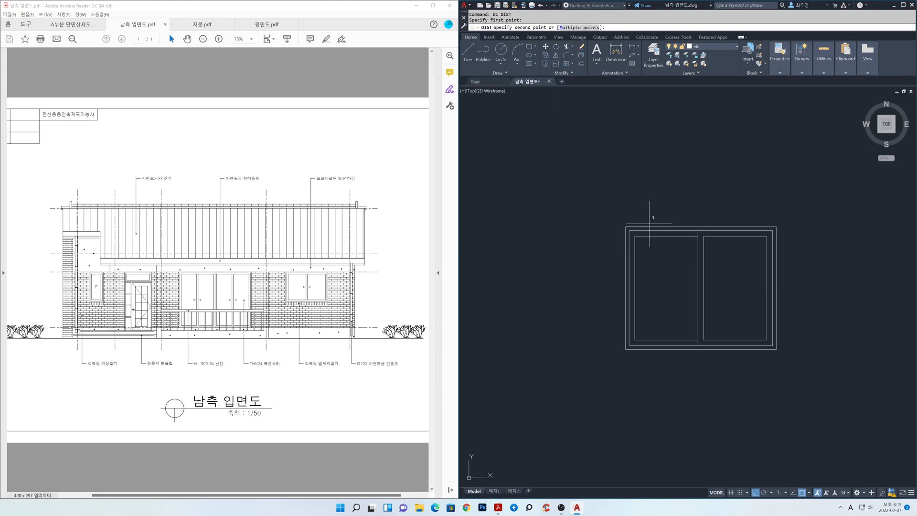
{"action": "left_click", "coordinate": [776, 227]}
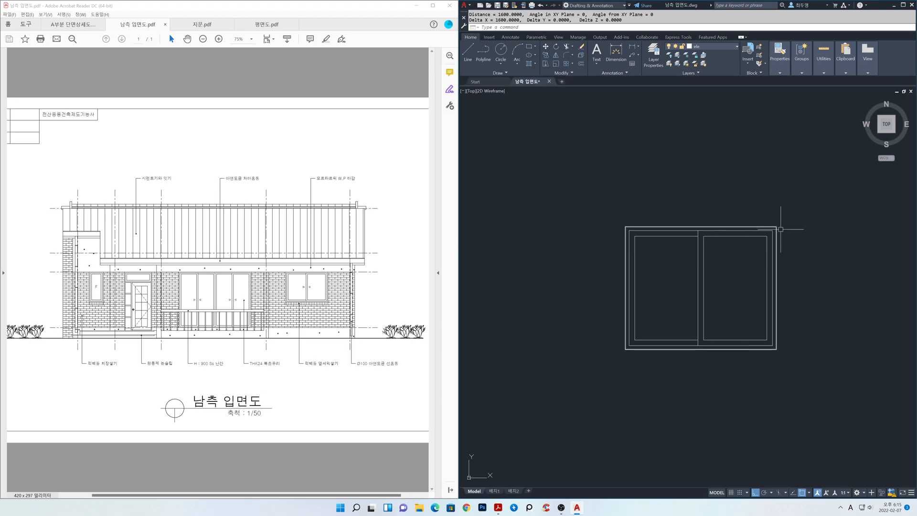
Stretch the lower side of the spare window copy downward by 1100.
{"action": "middle_click_drag", "start_coordinate": [748, 401], "coordinate": [773, 321]}
{"action": "middle_click_drag", "start_coordinate": [773, 321], "coordinate": [766, 285]}
{"action": "type", "text": "s"}
{"action": "key", "text": "Return"}
{"action": "left_click", "coordinate": [820, 299]}
{"action": "left_click", "coordinate": [676, 248]}
{"action": "key", "text": "Return"}
{"action": "left_click", "coordinate": [667, 248]}
{"action": "type", "text": "1100"}
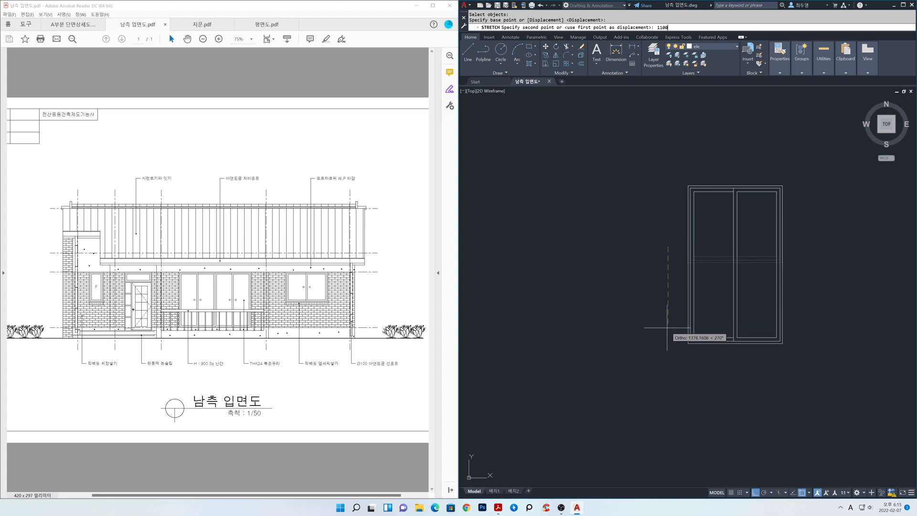
{"action": "key", "text": "Return"}
Explode the window copy's frame and left pane rectangles into separate lines.
{"action": "key", "text": "Return"}
{"action": "left_click", "coordinate": [722, 334]}
{"action": "left_click", "coordinate": [663, 305]}
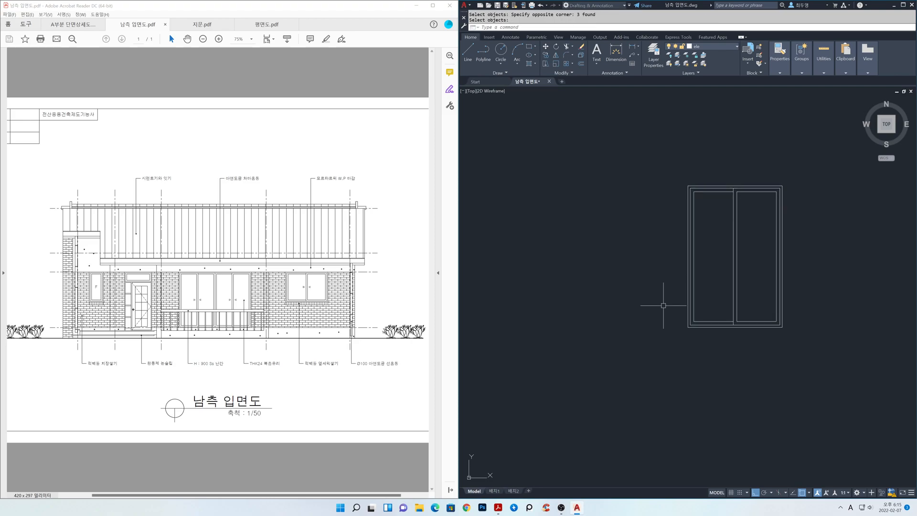
Erase the bottom, left and top edges of the stretched window copy's outermost frame.
{"action": "scroll", "coordinate": [757, 299], "scroll_direction": "up", "scroll_amount": 3}
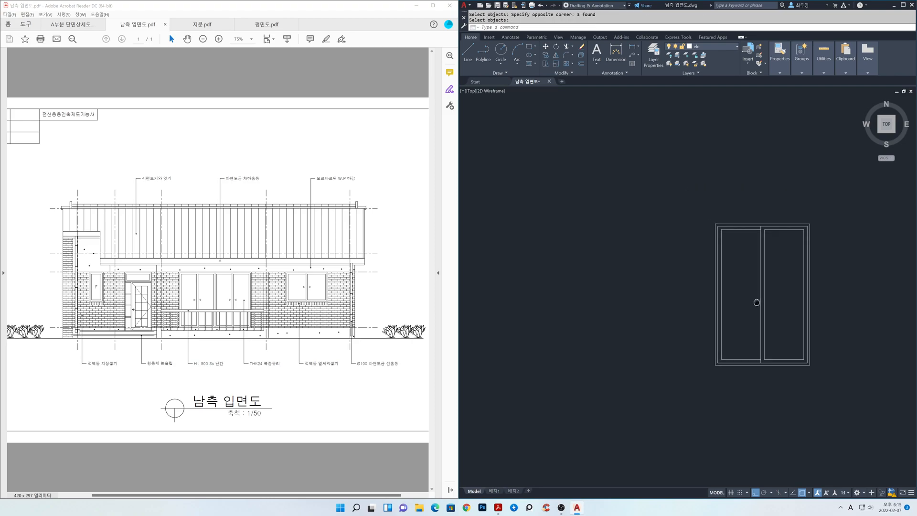
{"action": "middle_click_drag", "start_coordinate": [757, 299], "coordinate": [769, 299]}
{"action": "key", "text": "Escape"}
{"action": "type", "text": "e"}
{"action": "key", "text": "Return"}
{"action": "left_click", "coordinate": [736, 403]}
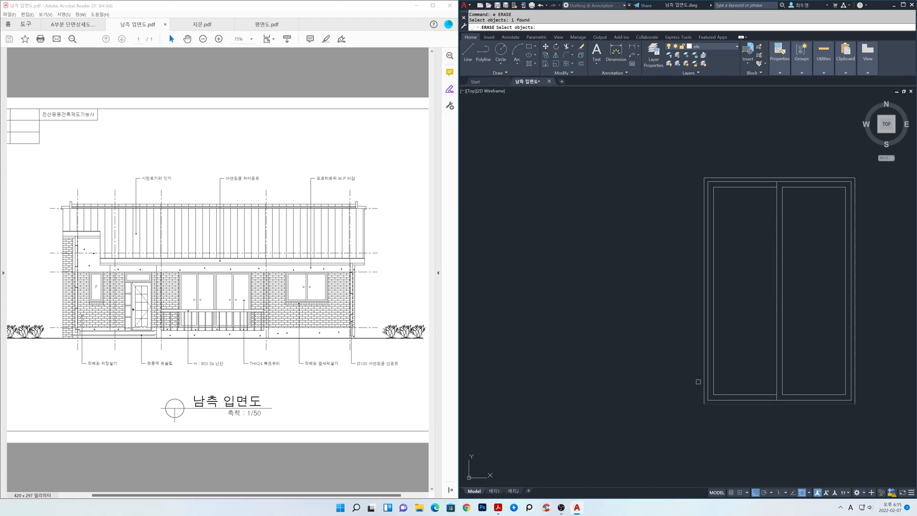
{"action": "left_click", "coordinate": [705, 179]}
{"action": "key", "text": "Return"}
Mirror the two-pane window about its left frame edge, keeping the source, to form a four-pane window.
{"action": "type", "text": "mi"}
{"action": "key", "text": "Return"}
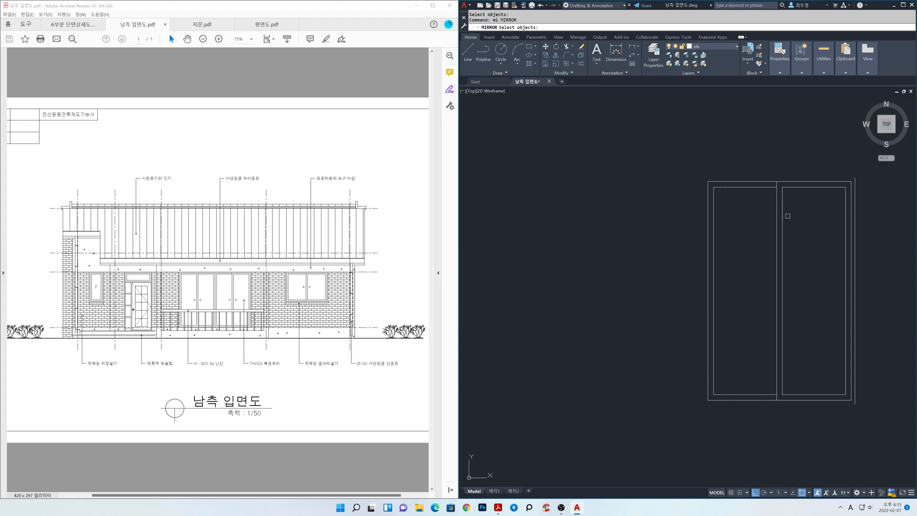
{"action": "left_click_drag", "start_coordinate": [888, 410], "coordinate": [709, 168]}
{"action": "left_click", "coordinate": [708, 181]}
{"action": "left_click", "coordinate": [704, 155]}
{"action": "key", "text": "Return"}
Close the four-pane window's outer frame with horizontal lines along its top and bottom.
{"action": "type", "text": "l"}
{"action": "key", "text": "Return"}
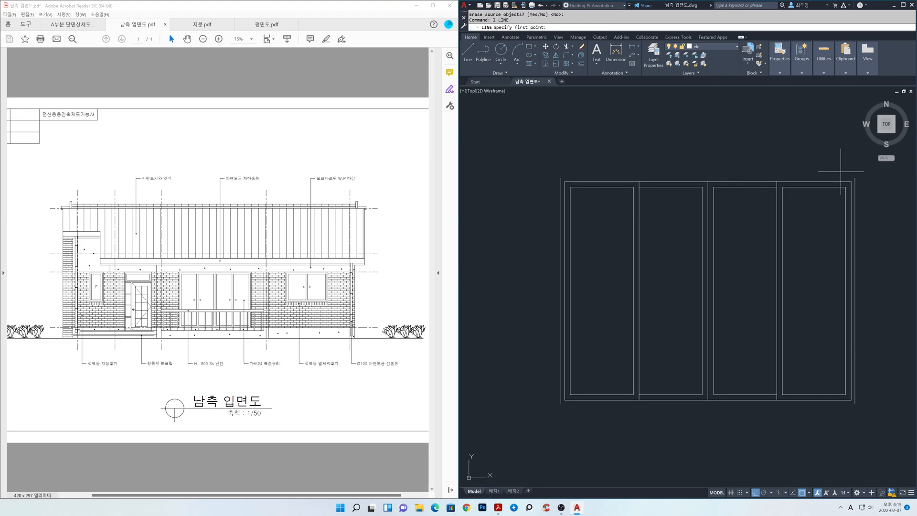
{"action": "left_click", "coordinate": [853, 177]}
{"action": "key", "text": "Escape"}
{"action": "key", "text": "Return"}
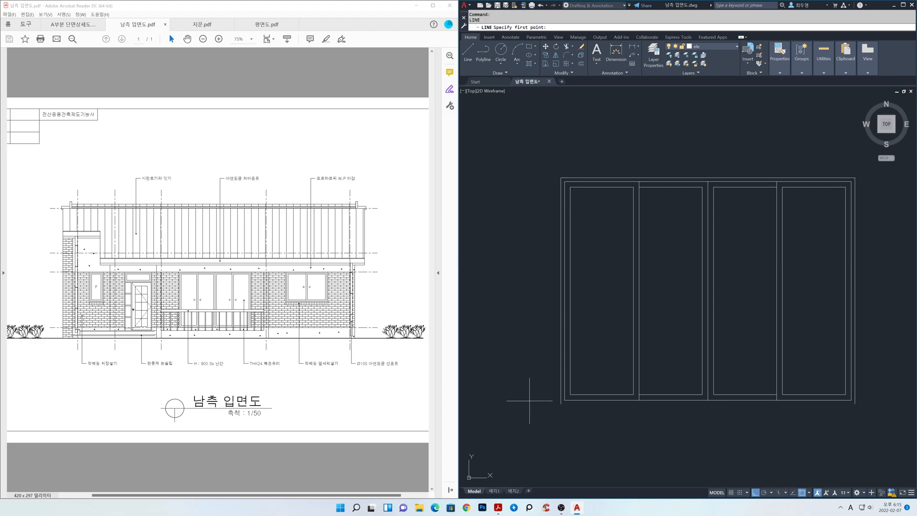
{"action": "left_click", "coordinate": [560, 404]}
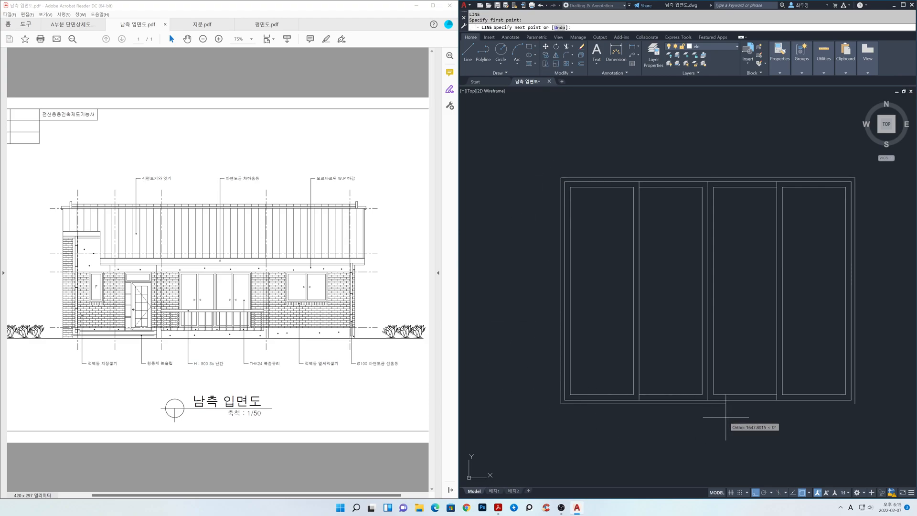
{"action": "left_click", "coordinate": [854, 404]}
{"action": "key", "text": "Return"}
Move the four-pane window by its top midpoint to just below the elevation's central opening, with Ortho off.
{"action": "type", "text": "m"}
{"action": "key", "text": "Return"}
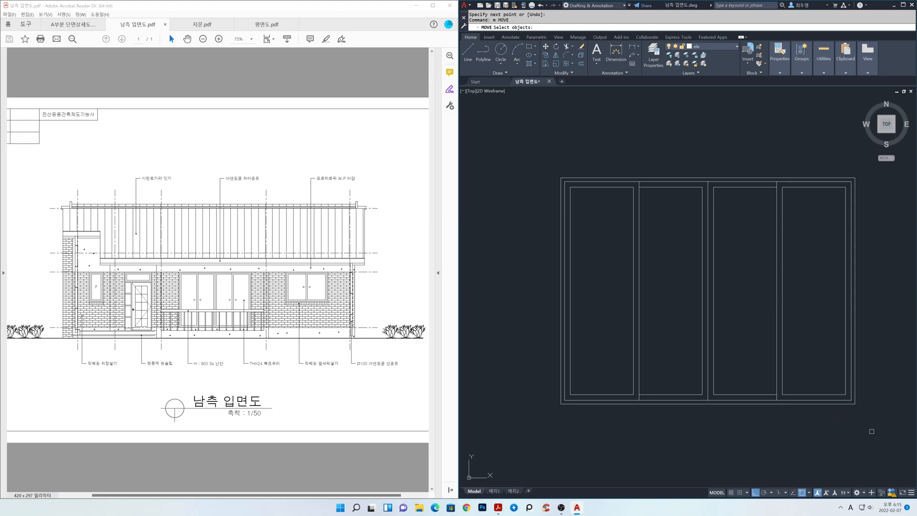
{"action": "left_click", "coordinate": [851, 428]}
{"action": "left_click", "coordinate": [530, 161]}
{"action": "key", "text": "Return"}
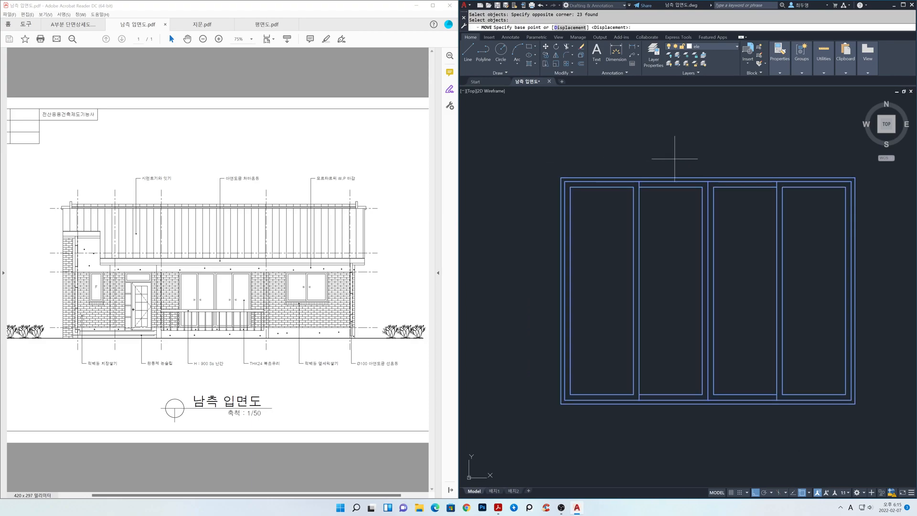
{"action": "left_click", "coordinate": [701, 178]}
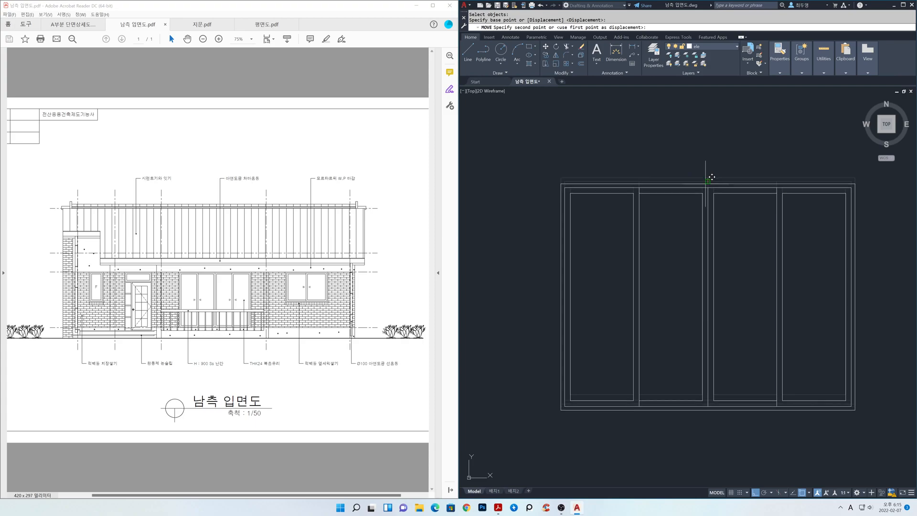
{"action": "scroll", "coordinate": [701, 191], "scroll_direction": "down", "scroll_amount": 8}
{"action": "middle_click_drag", "start_coordinate": [678, 191], "coordinate": [812, 206]}
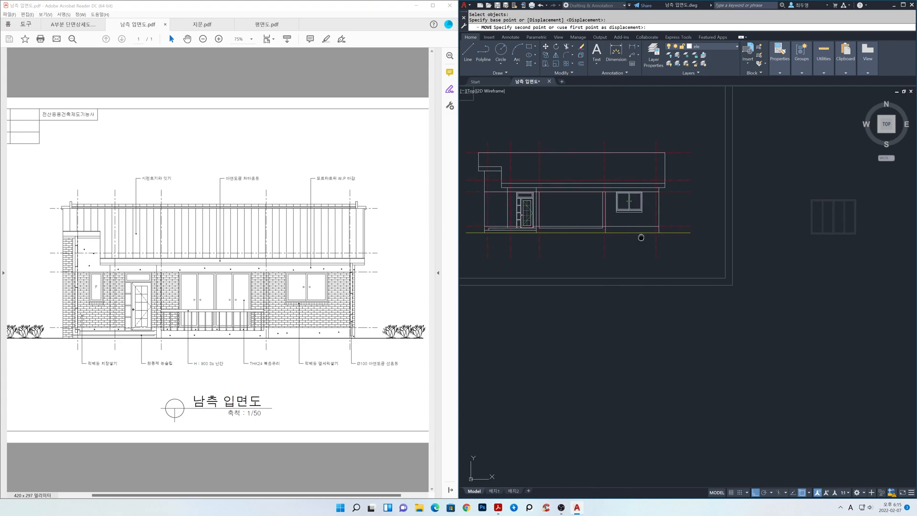
{"action": "middle_click_drag", "start_coordinate": [638, 235], "coordinate": [711, 249]}
{"action": "key", "text": "F8"}
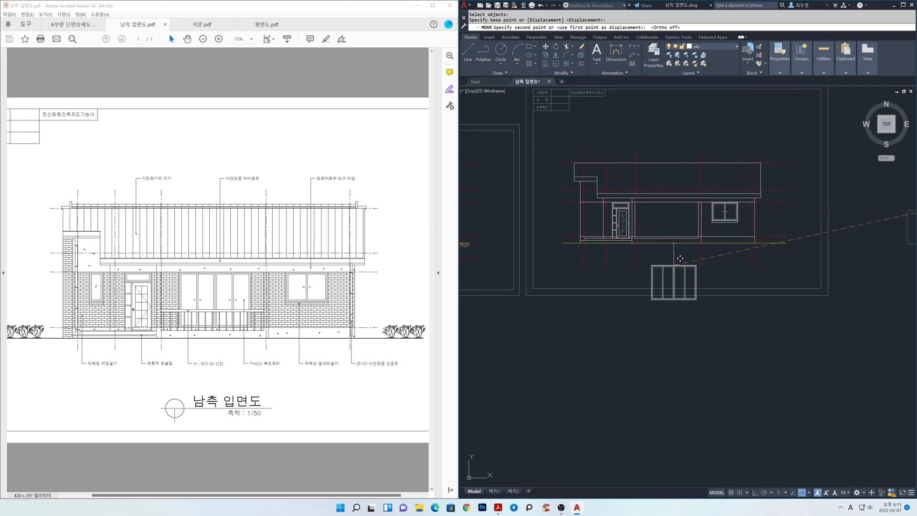
{"action": "scroll", "coordinate": [671, 244], "scroll_direction": "up", "scroll_amount": 4}
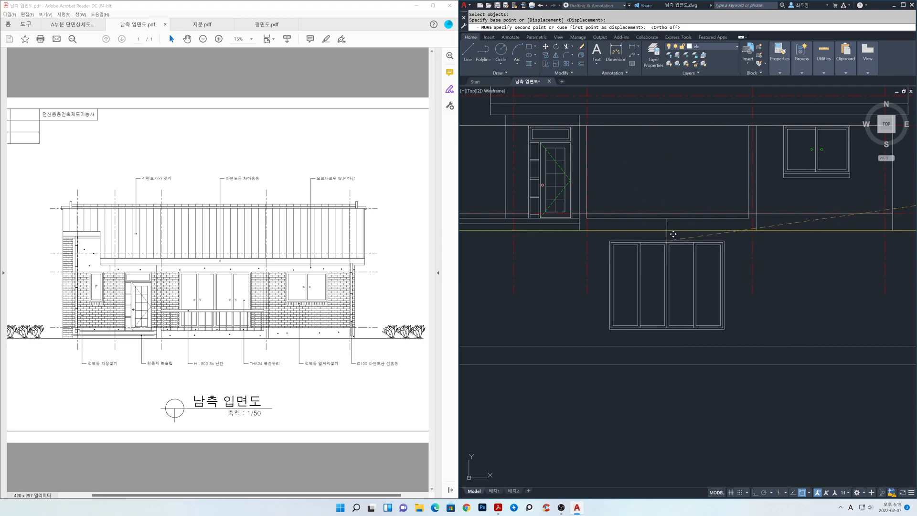
{"action": "left_click", "coordinate": [667, 241]}
{"action": "middle_click_drag", "start_coordinate": [766, 270], "coordinate": [783, 340]}
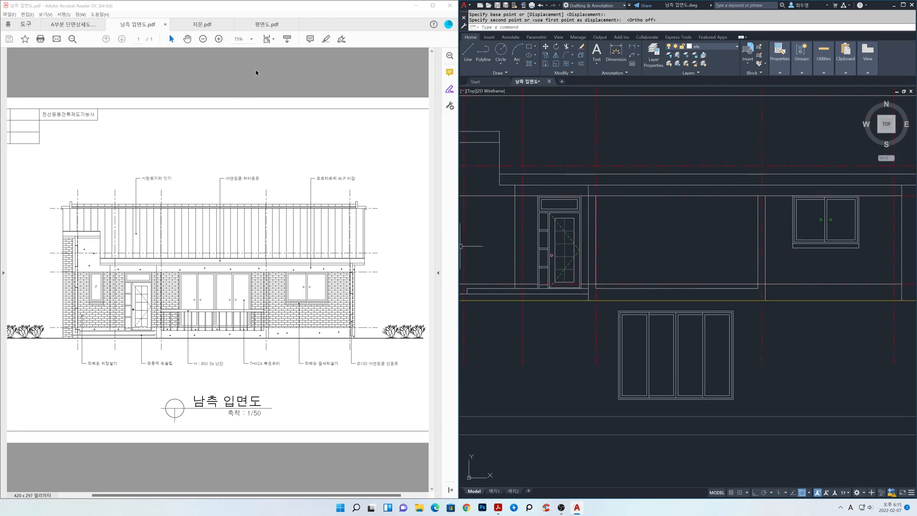
Bring up the 평면도 PDF as reference and offset the axis at the central opening's left side 210 to the right.
{"action": "left_click", "coordinate": [262, 26]}
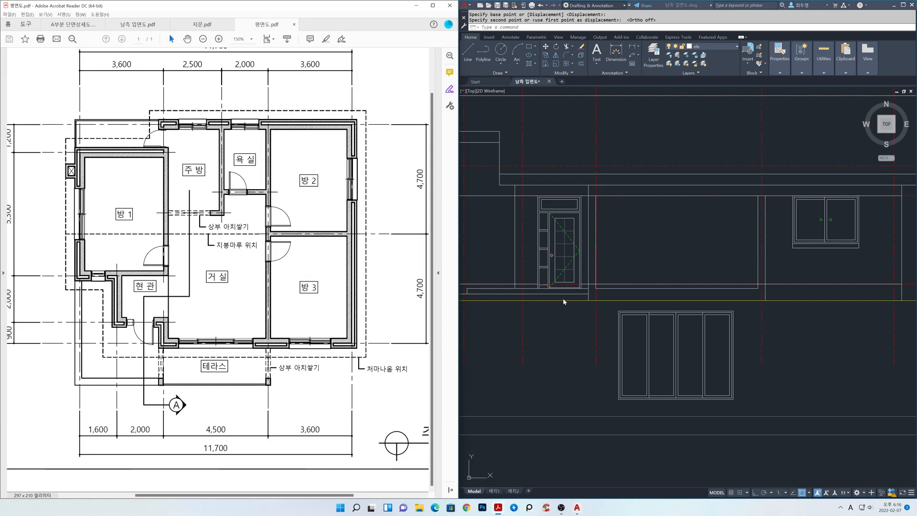
{"action": "left_click", "coordinate": [618, 276]}
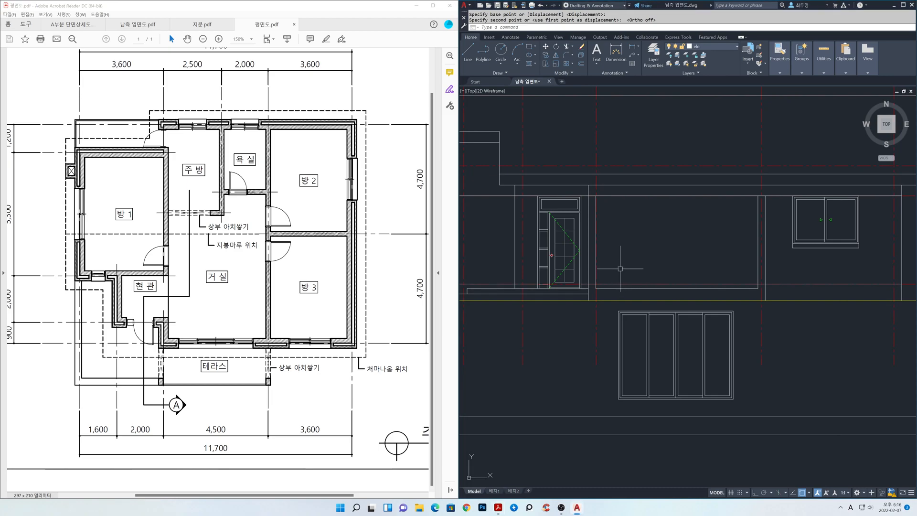
{"action": "type", "text": "o"}
{"action": "key", "text": "space"}
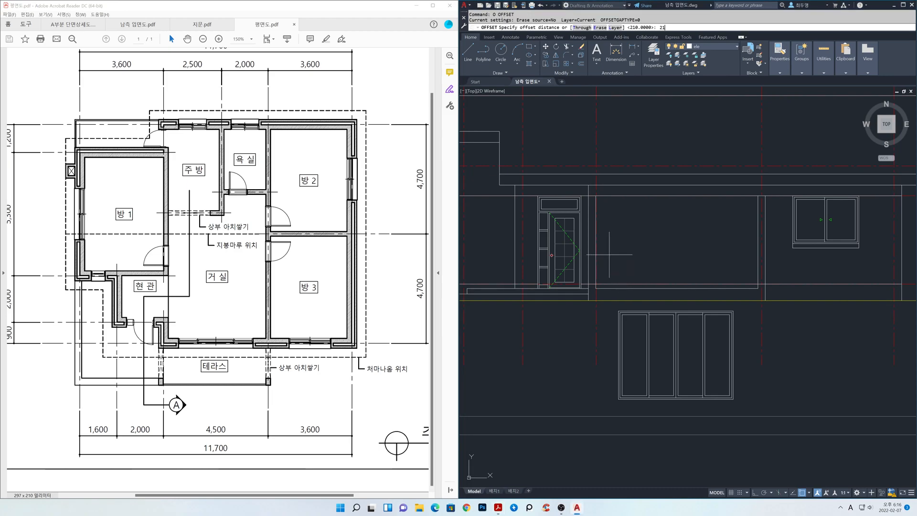
{"action": "type", "text": "210"}
{"action": "key", "text": "Return"}
{"action": "left_click", "coordinate": [596, 155]}
{"action": "left_click", "coordinate": [621, 162]}
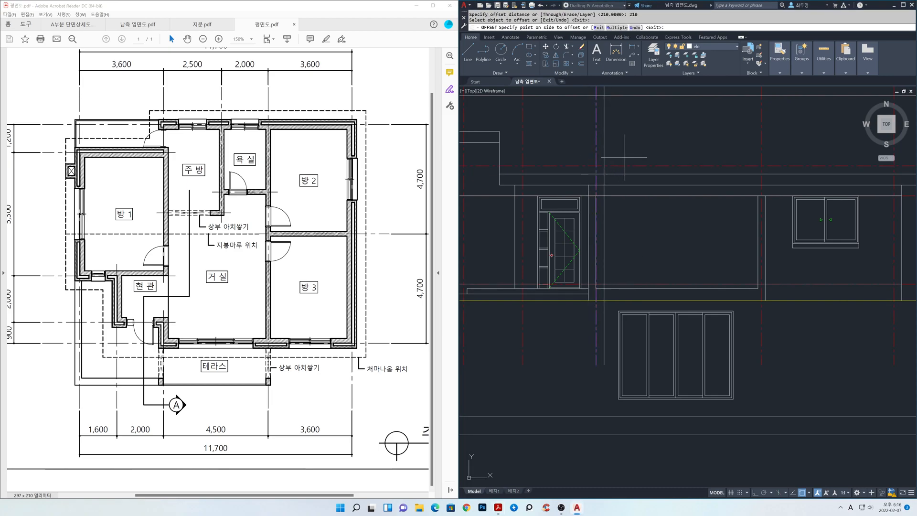
{"action": "key", "text": "space"}
Move the four-pane window by its top midpoint to the opening's head, midway between the offset guide and the opening's right edge.
{"action": "type", "text": "m"}
{"action": "key", "text": "space"}
{"action": "left_click", "coordinate": [736, 398]}
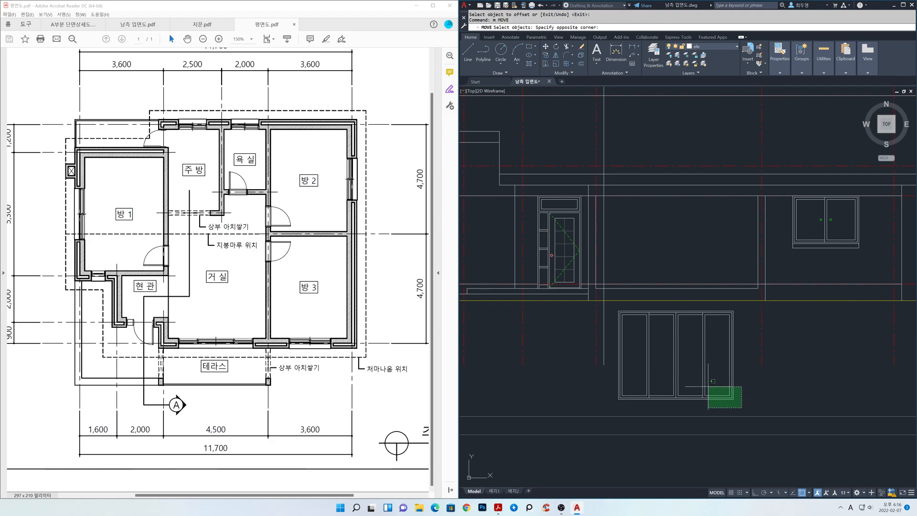
{"action": "left_click", "coordinate": [616, 307]}
{"action": "key", "text": "space"}
{"action": "left_click", "coordinate": [676, 310]}
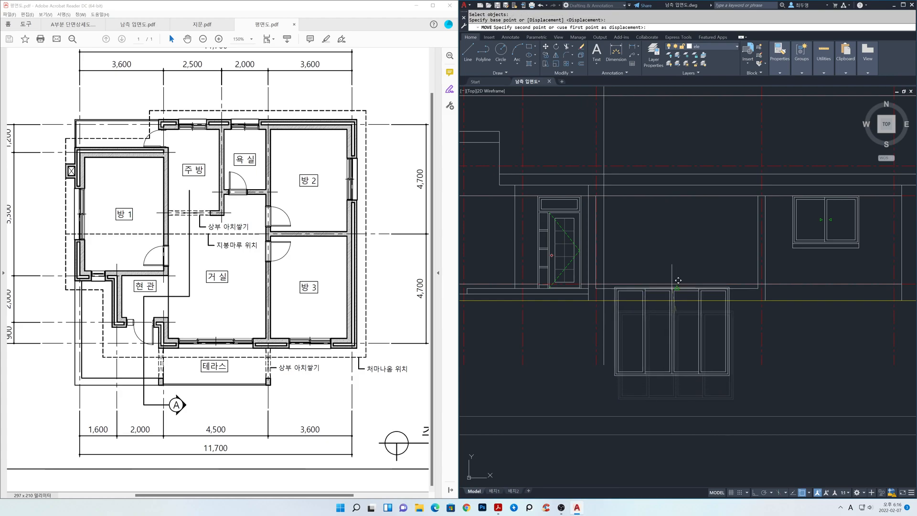
{"action": "right_click", "coordinate": [677, 230], "text": "shift"}
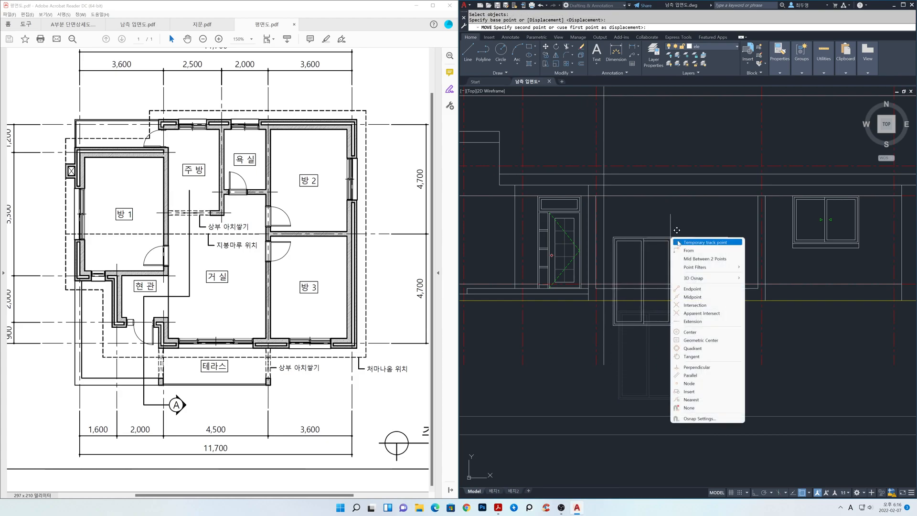
{"action": "left_click", "coordinate": [697, 255]}
{"action": "left_click", "coordinate": [611, 189]}
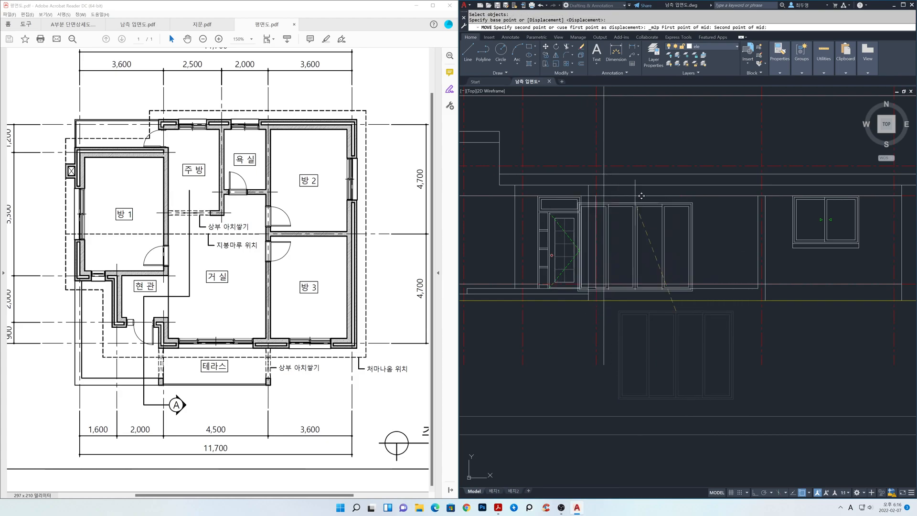
{"action": "left_click", "coordinate": [764, 189]}
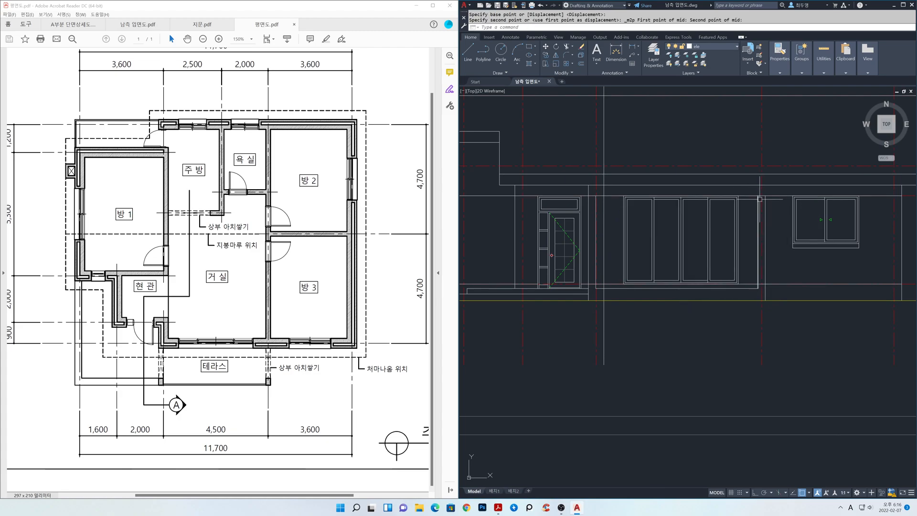
Erase the vertical guide line beside the four-pane window.
{"action": "type", "text": "e"}
{"action": "key", "text": "Return"}
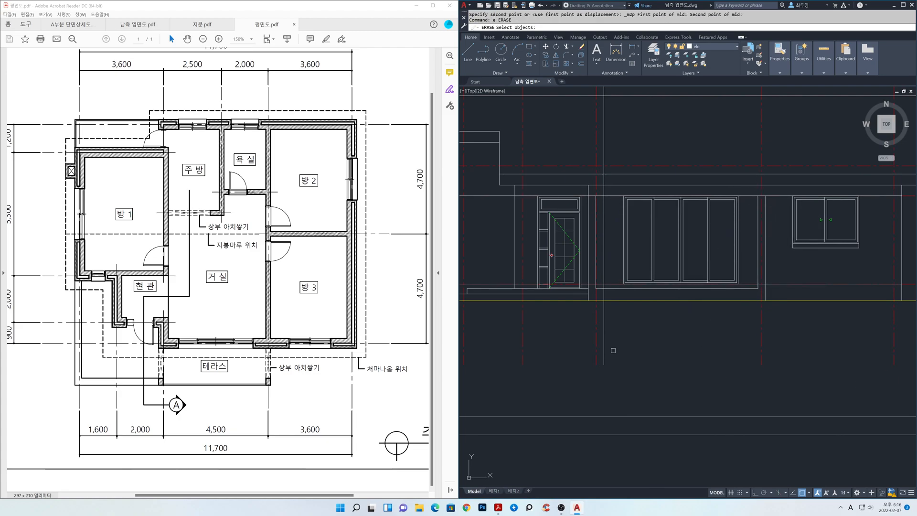
{"action": "left_click", "coordinate": [602, 347]}
Copy the sliding-direction arrows from the right window onto both sash pairs of the four-pane window.
{"action": "middle_click_drag", "start_coordinate": [796, 260], "coordinate": [794, 307]}
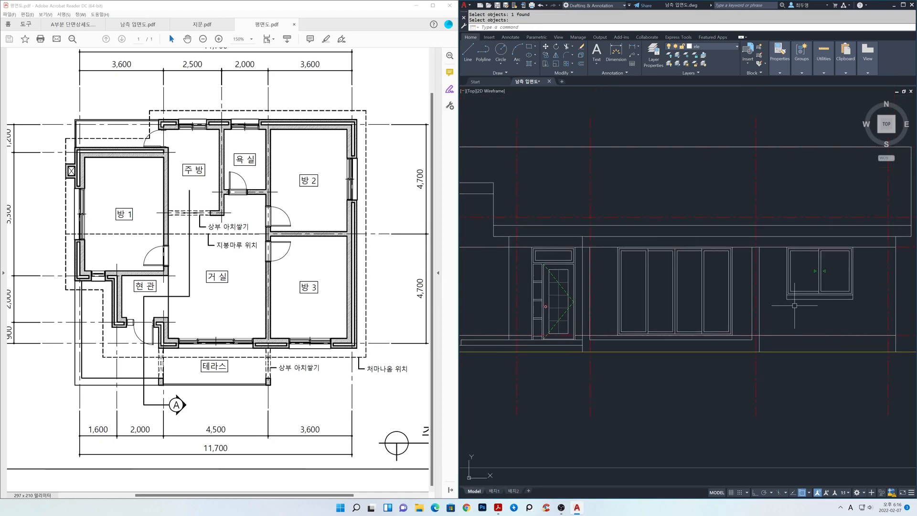
{"action": "type", "text": "co"}
{"action": "key", "text": "Return"}
{"action": "left_click", "coordinate": [805, 263]}
{"action": "left_click", "coordinate": [838, 279]}
{"action": "key", "text": "Return"}
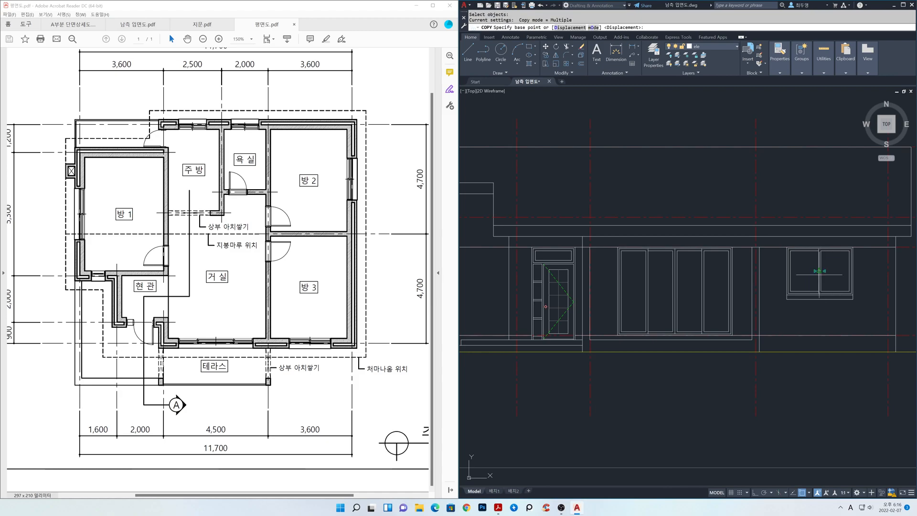
{"action": "left_click", "coordinate": [819, 271]}
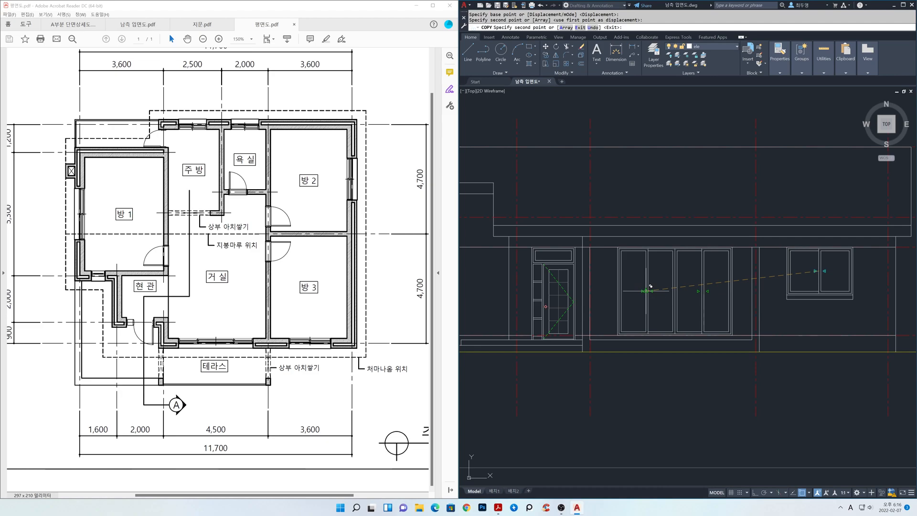
{"action": "left_click", "coordinate": [645, 291]}
{"action": "key", "text": "Return"}
Draw a 600 by 1300 rectangle in the empty space left of the house elevation for the small window.
{"action": "middle_click_drag", "start_coordinate": [684, 323], "coordinate": [693, 337]}
{"action": "middle_click_drag", "start_coordinate": [572, 328], "coordinate": [602, 337]}
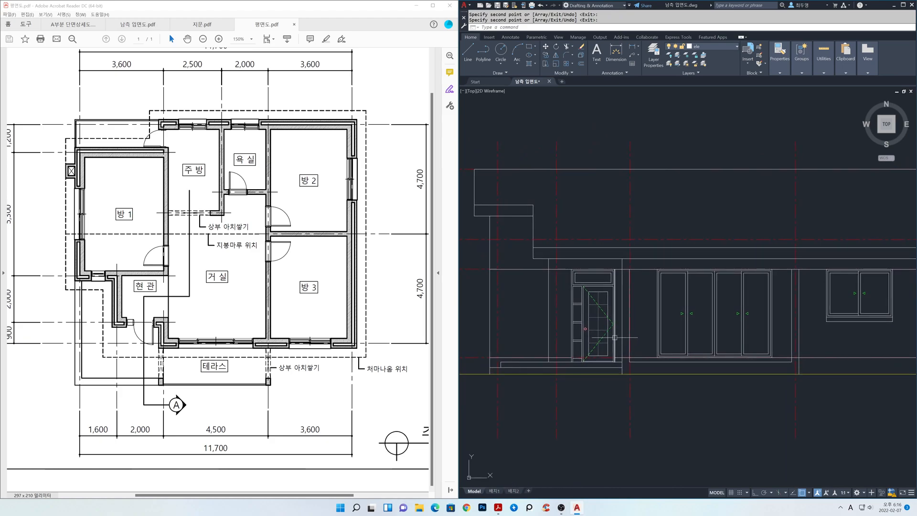
{"action": "middle_click_drag", "start_coordinate": [533, 320], "coordinate": [577, 311]}
{"action": "key", "text": "Return"}
{"action": "left_click", "coordinate": [567, 328]}
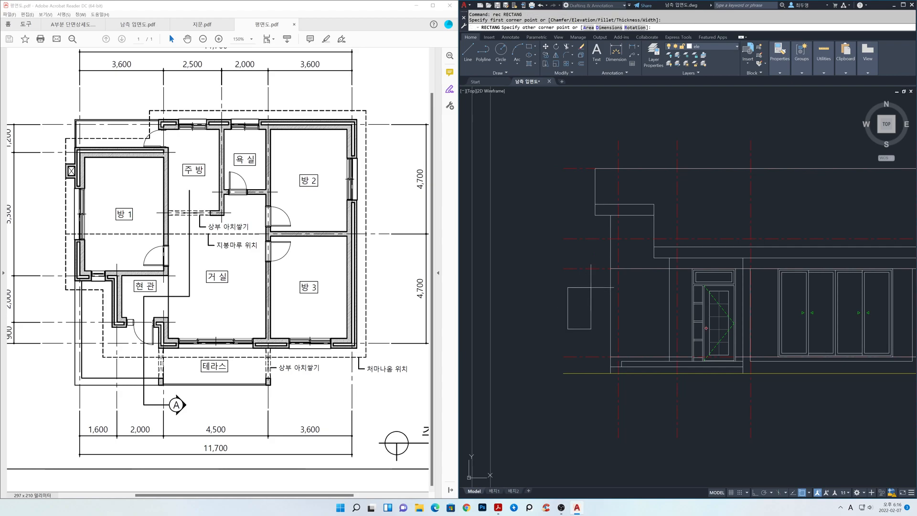
{"action": "type", "text": "d"}
{"action": "key", "text": "Return"}
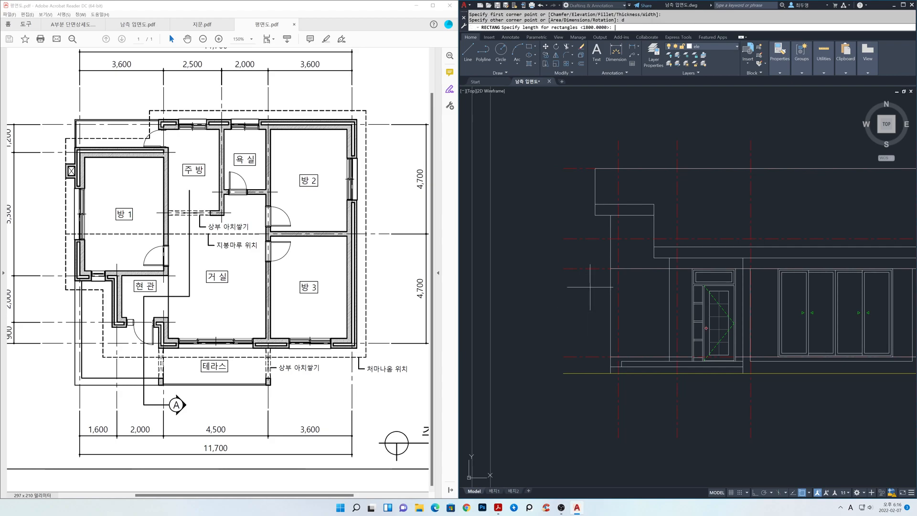
{"action": "type", "text": "600"}
{"action": "key", "text": "Return"}
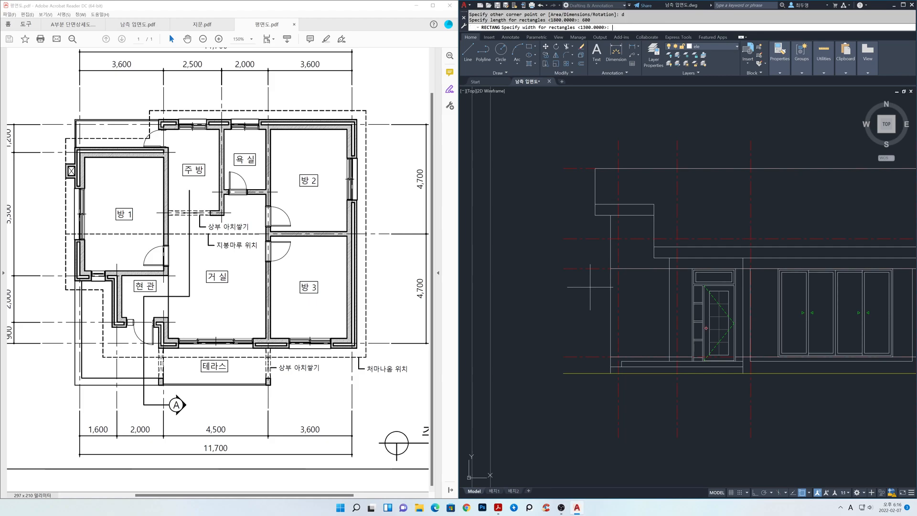
{"action": "type", "text": "1300"}
{"action": "key", "text": "Return"}
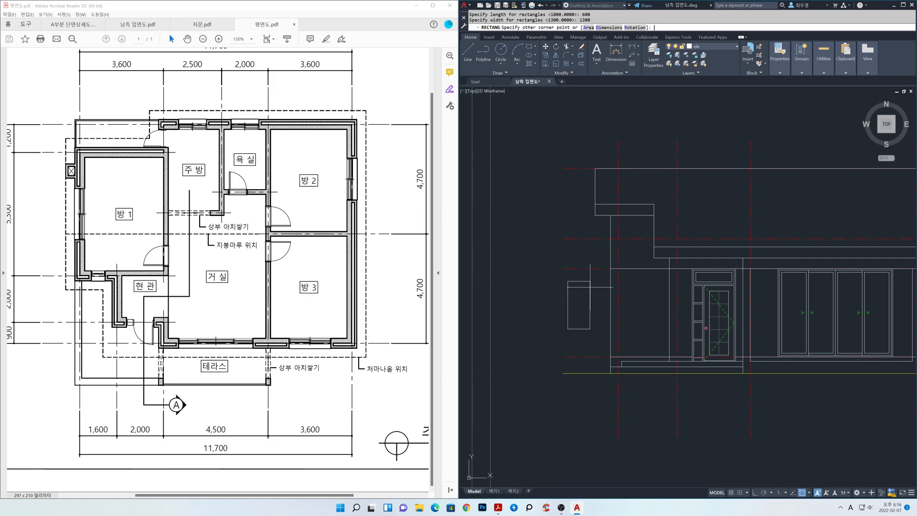
{"action": "left_click", "coordinate": [591, 287]}
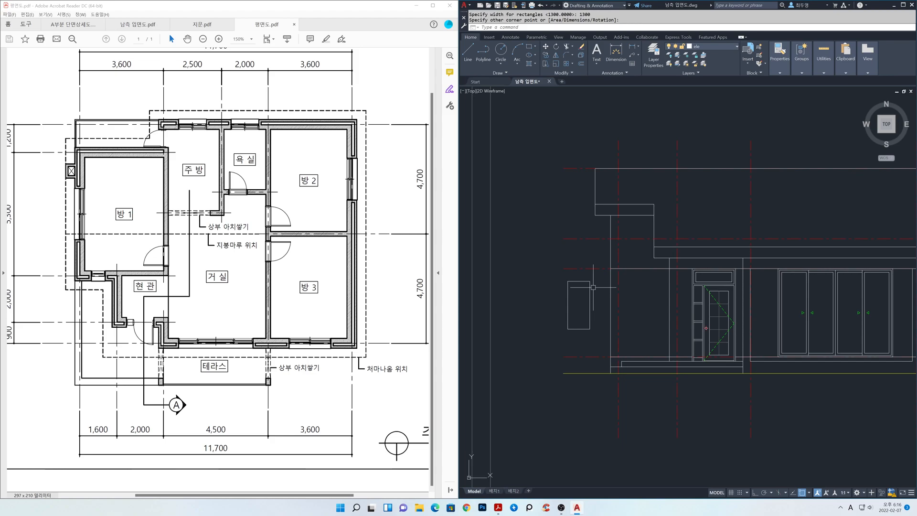
Bring up the 남측 입면도 PDF at 100% with the small left window in view.
{"action": "left_click", "coordinate": [137, 24]}
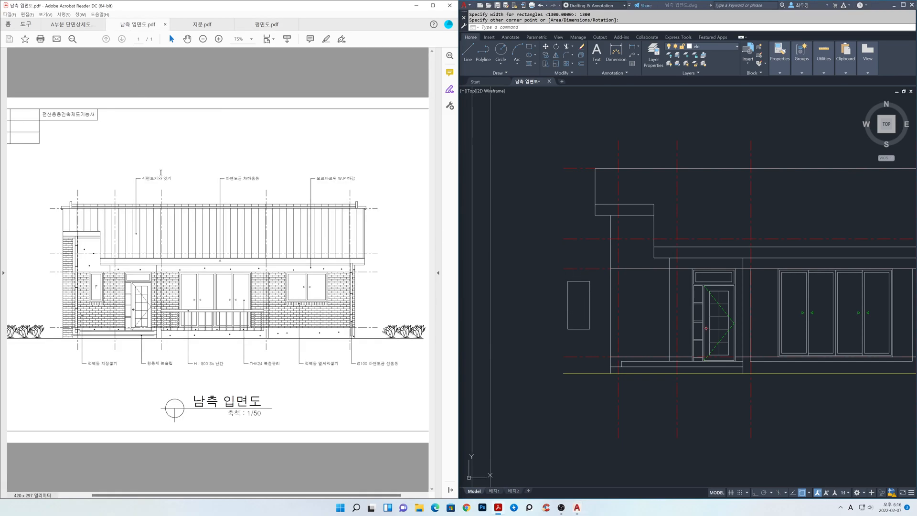
{"action": "left_click", "coordinate": [252, 39]}
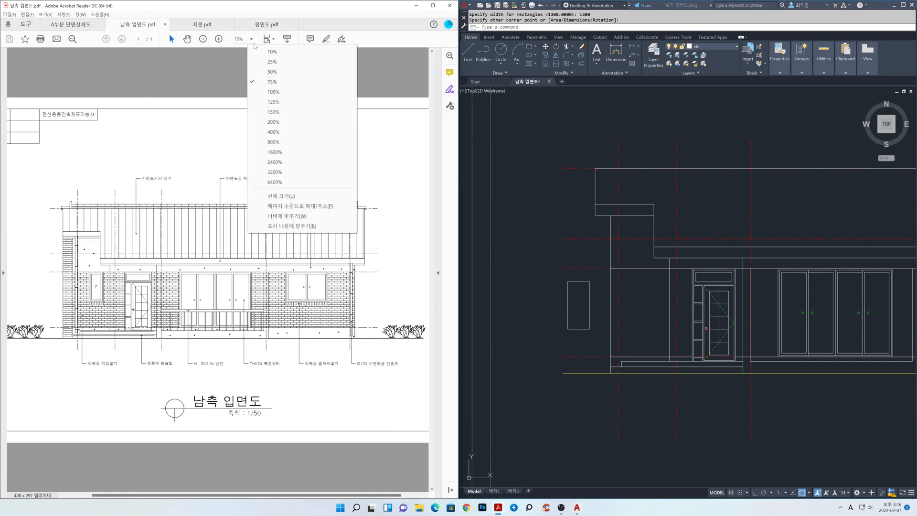
{"action": "left_click", "coordinate": [256, 90]}
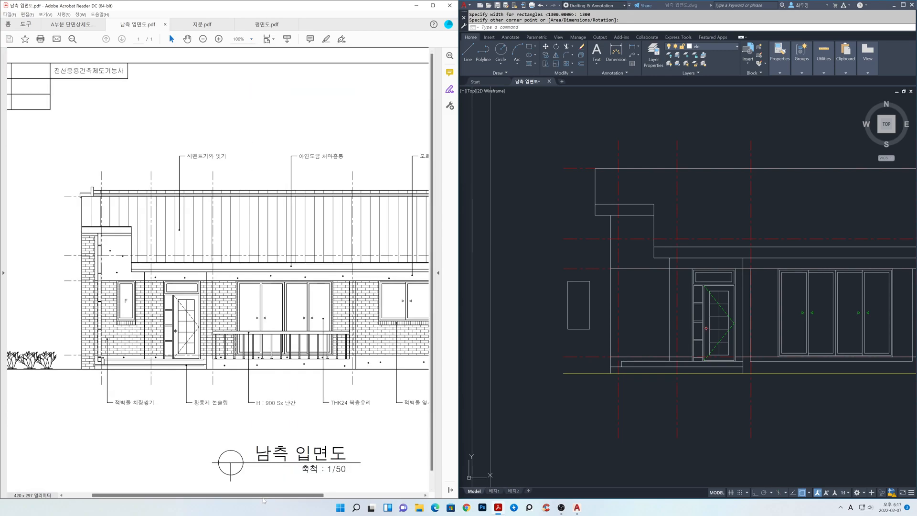
{"action": "left_click_drag", "start_coordinate": [264, 498], "coordinate": [312, 496]}
{"action": "left_click", "coordinate": [525, 347]}
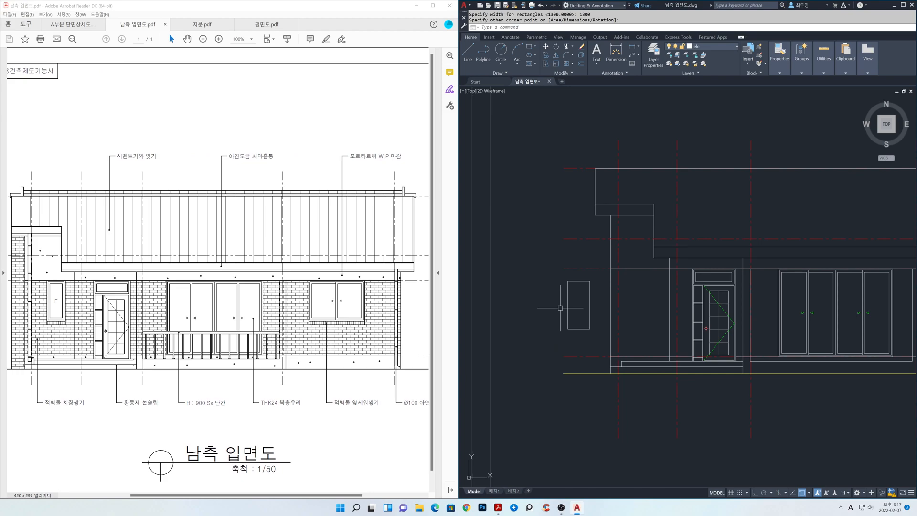
Offset the small window rectangle 40 inward.
{"action": "scroll", "coordinate": [563, 305], "scroll_direction": "up", "scroll_amount": 4}
{"action": "middle_click_drag", "start_coordinate": [572, 307], "coordinate": [606, 305]}
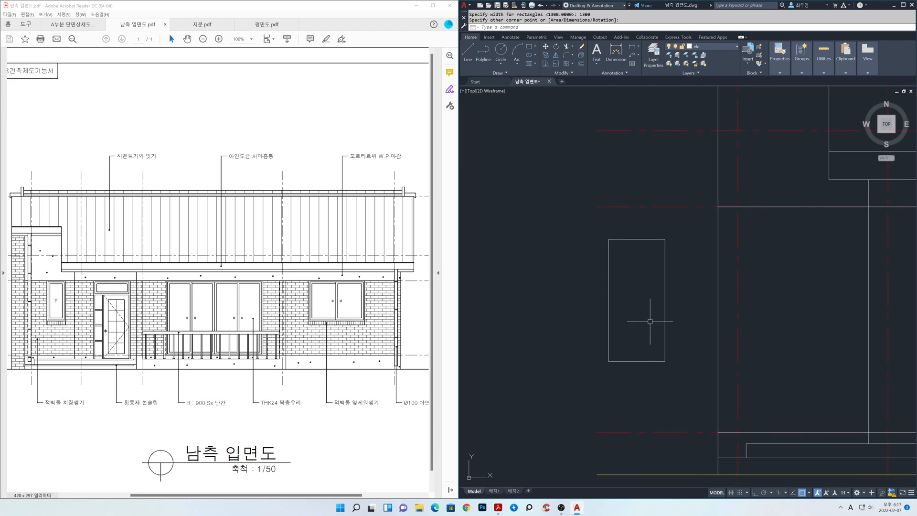
{"action": "type", "text": "o"}
{"action": "key", "text": "Return"}
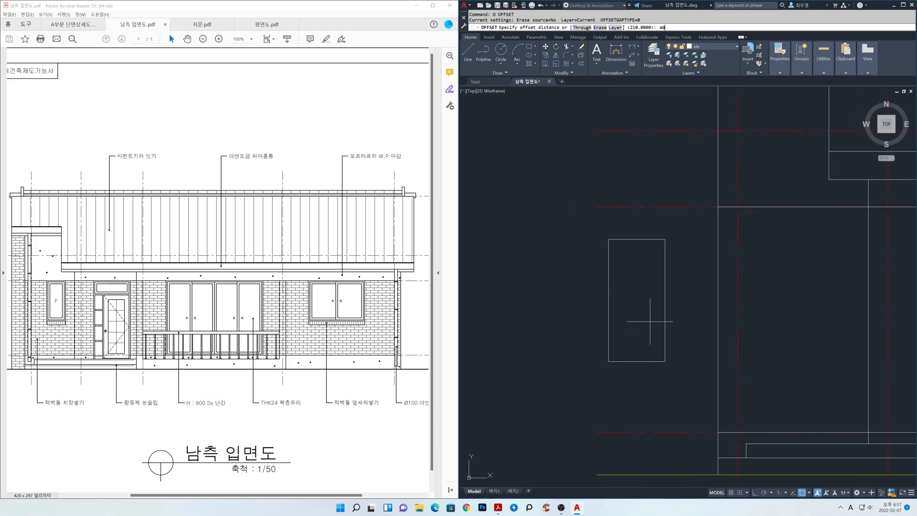
{"action": "key", "text": "Return"}
{"action": "left_click", "coordinate": [611, 314]}
{"action": "left_click", "coordinate": [626, 320]}
{"action": "key", "text": "Return"}
Offset the small window's inner rectangle a further 60 inward to form the sash.
{"action": "key", "text": "Return"}
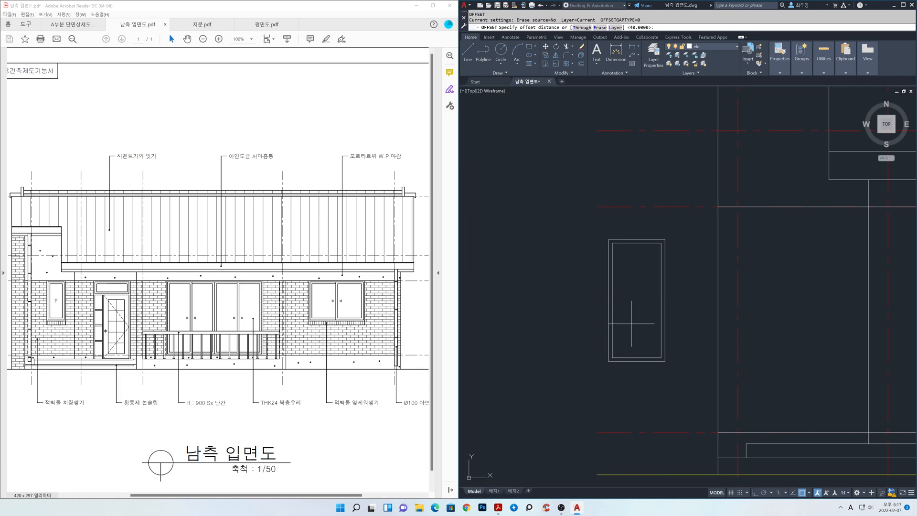
{"action": "key", "text": "Return"}
{"action": "left_click", "coordinate": [615, 320]}
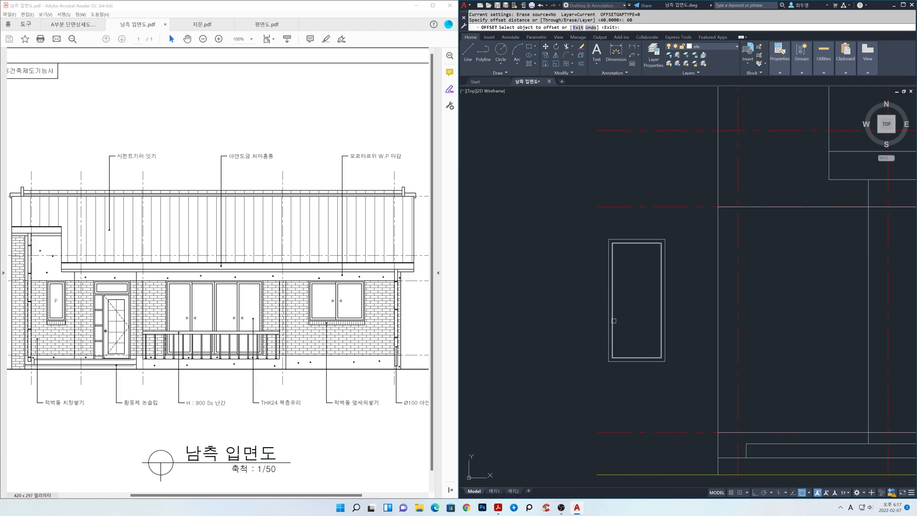
{"action": "left_click", "coordinate": [630, 328]}
{"action": "key", "text": "Return"}
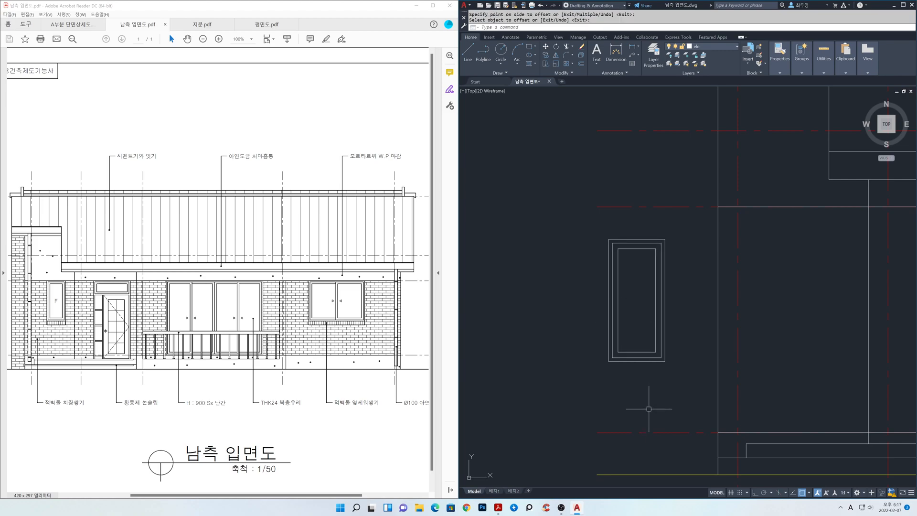
Explode the small window's outermost rectangle into separate lines.
{"action": "type", "text": "x"}
{"action": "key", "text": "Return"}
{"action": "left_click", "coordinate": [651, 395]}
{"action": "left_click", "coordinate": [631, 360]}
{"action": "key", "text": "Return"}
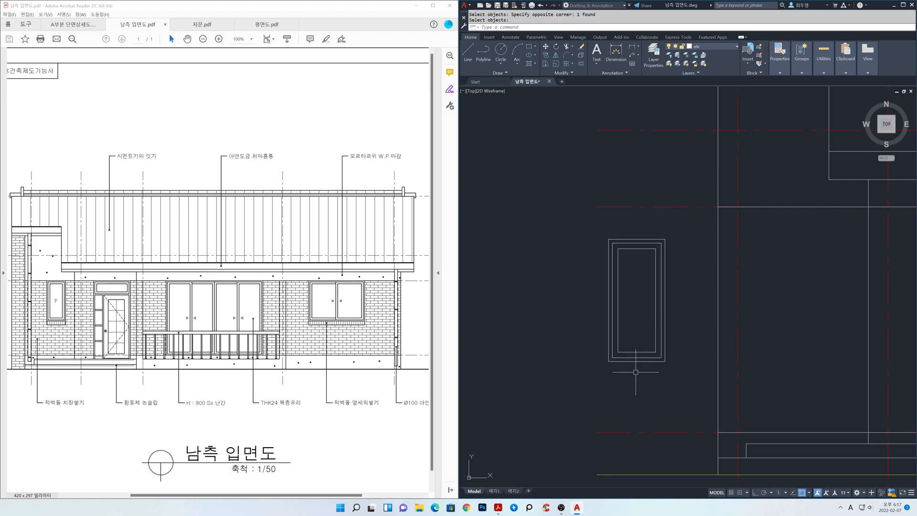
Offset the small window's bottom edge 120 downward and extend both outer sides to it, closing the sill.
{"action": "type", "text": "o"}
{"action": "key", "text": "Return"}
{"action": "type", "text": "120"}
{"action": "key", "text": "Return"}
{"action": "left_click", "coordinate": [635, 361]}
{"action": "left_click", "coordinate": [637, 378]}
{"action": "key", "text": "Return"}
{"action": "type", "text": "ex"}
{"action": "key", "text": "Return"}
{"action": "left_click", "coordinate": [665, 351]}
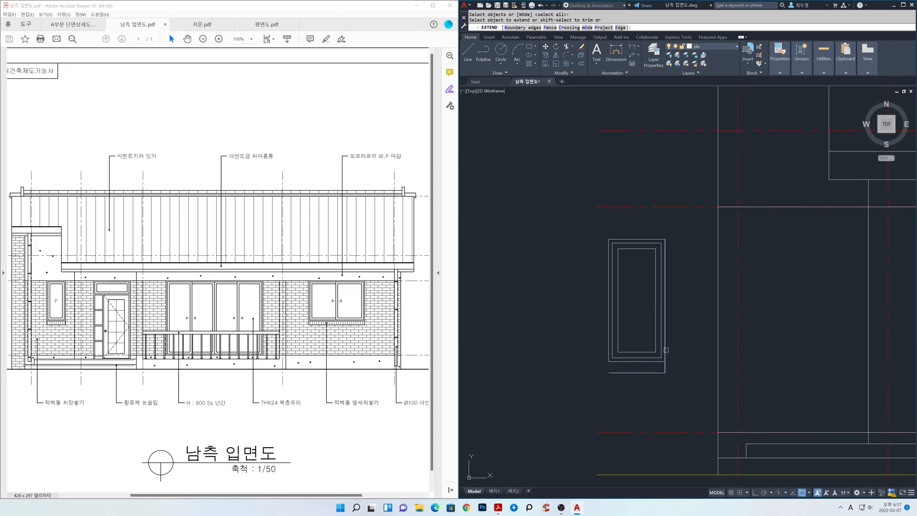
{"action": "key", "text": "Return"}
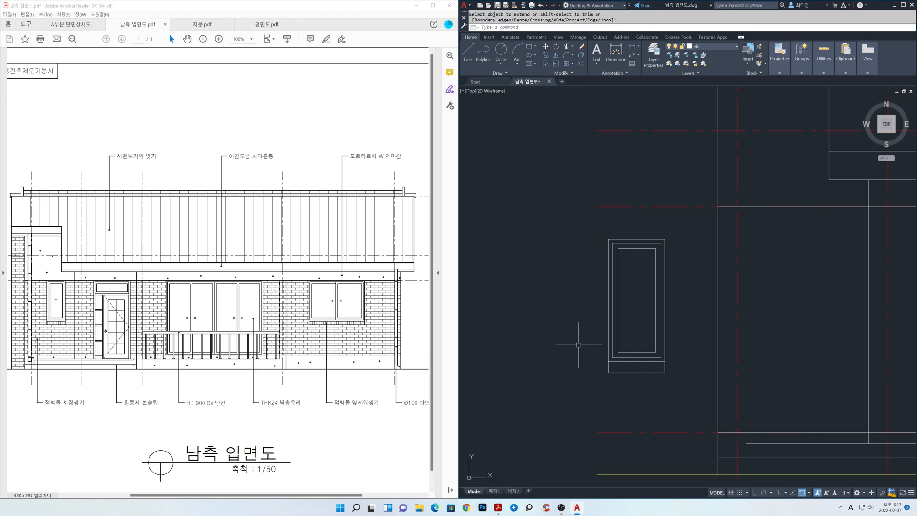
Bring up the 평면도 PDF as reference and offset the leftmost axis through the midpoint between it and the next axis.
{"action": "scroll", "coordinate": [565, 340], "scroll_direction": "down", "scroll_amount": 2}
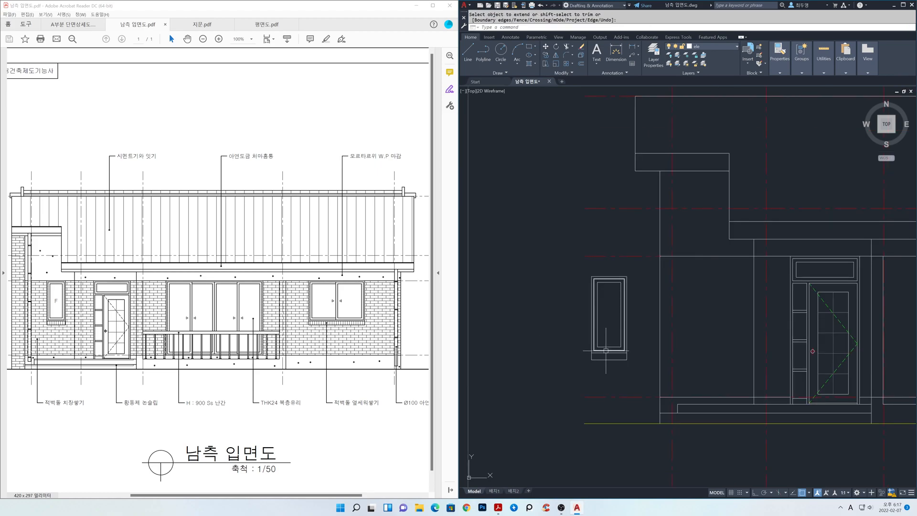
{"action": "left_click", "coordinate": [274, 29]}
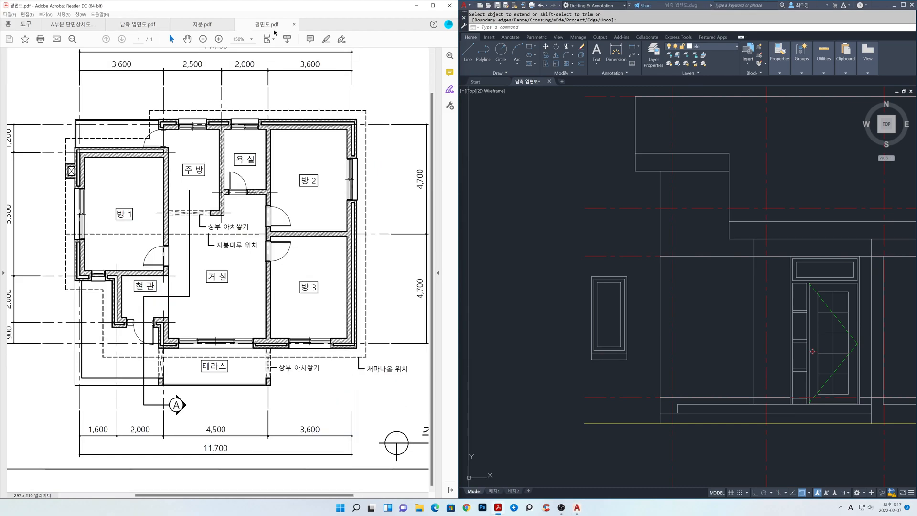
{"action": "left_click", "coordinate": [689, 283]}
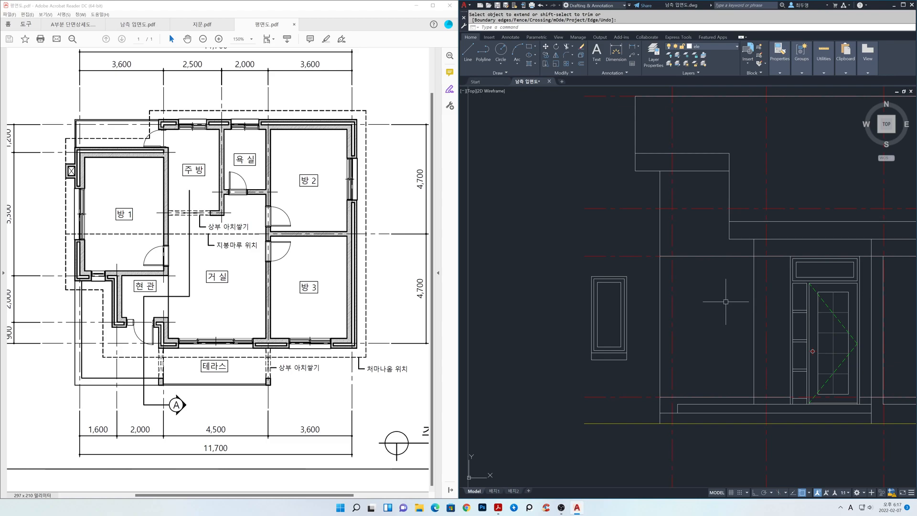
{"action": "type", "text": "o"}
{"action": "key", "text": "Return"}
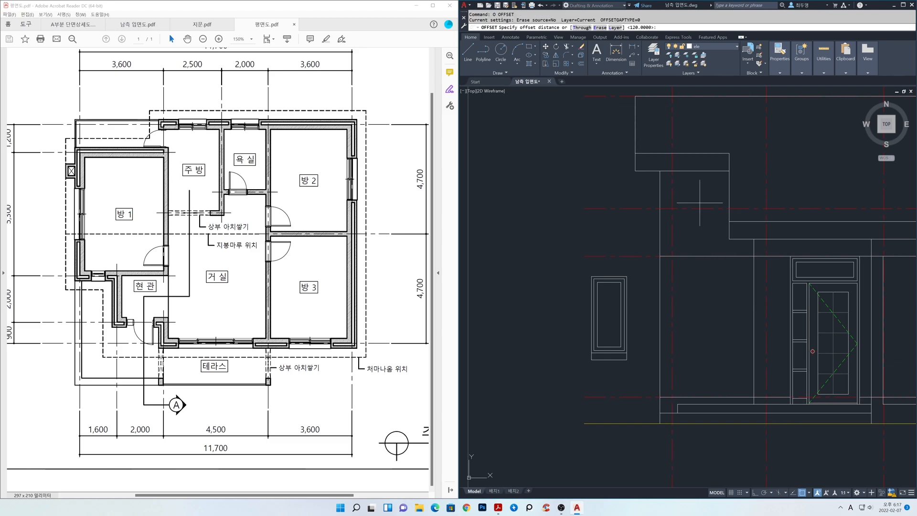
{"action": "type", "text": "t"}
{"action": "key", "text": "Return"}
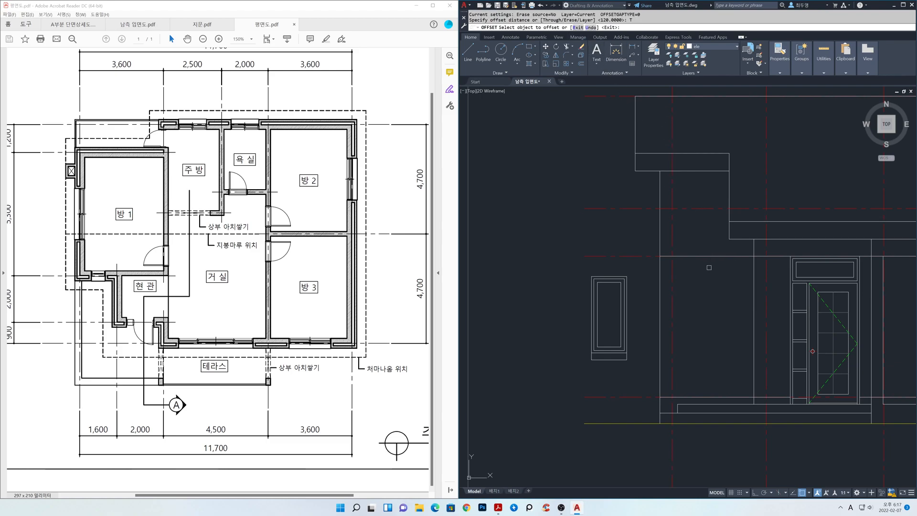
{"action": "left_click", "coordinate": [673, 282]}
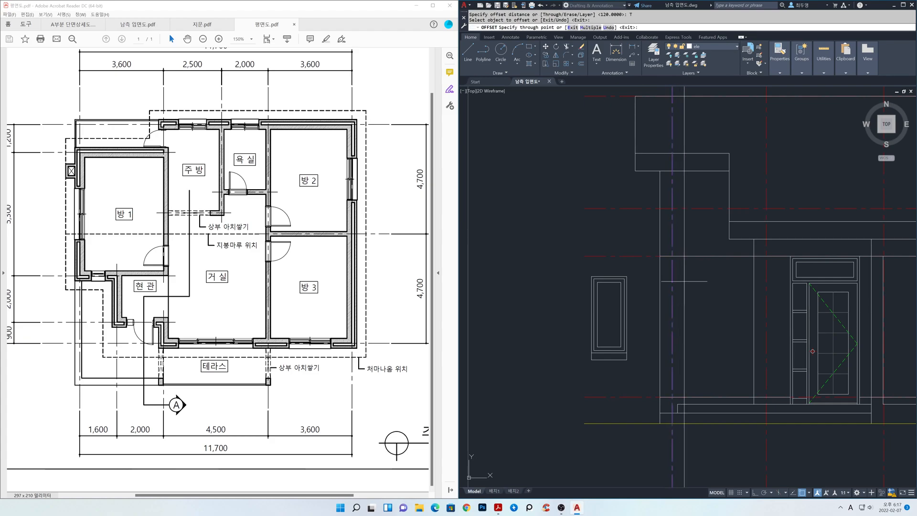
{"action": "right_click", "coordinate": [710, 283], "text": "shift"}
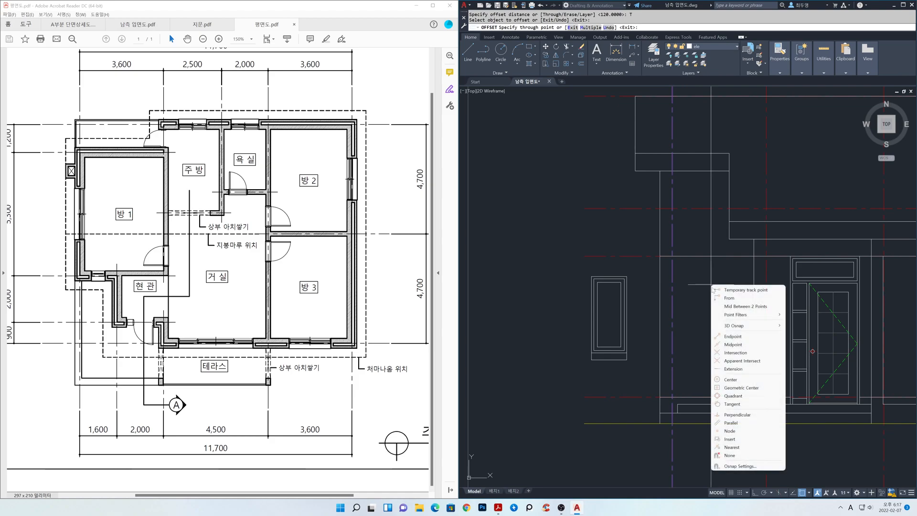
{"action": "left_click", "coordinate": [731, 306]}
{"action": "left_click", "coordinate": [672, 255]}
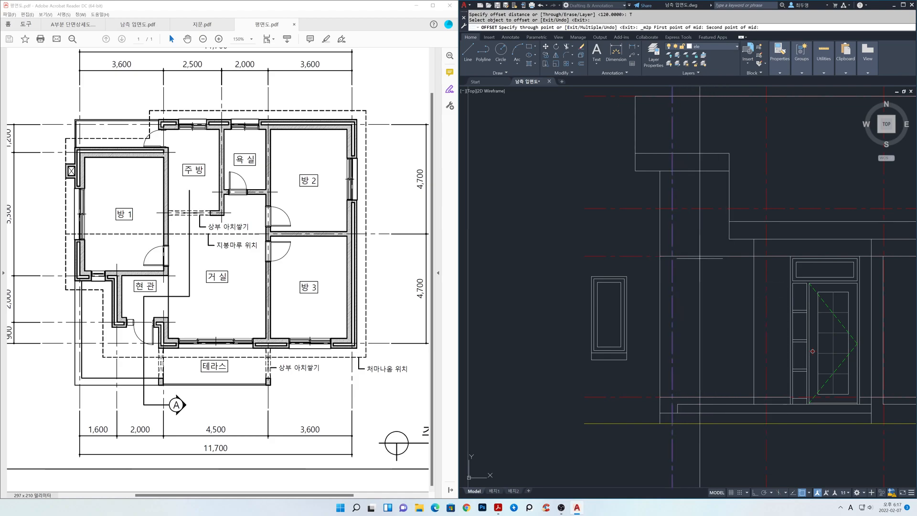
{"action": "left_click", "coordinate": [765, 255]}
{"action": "key", "text": "Return"}
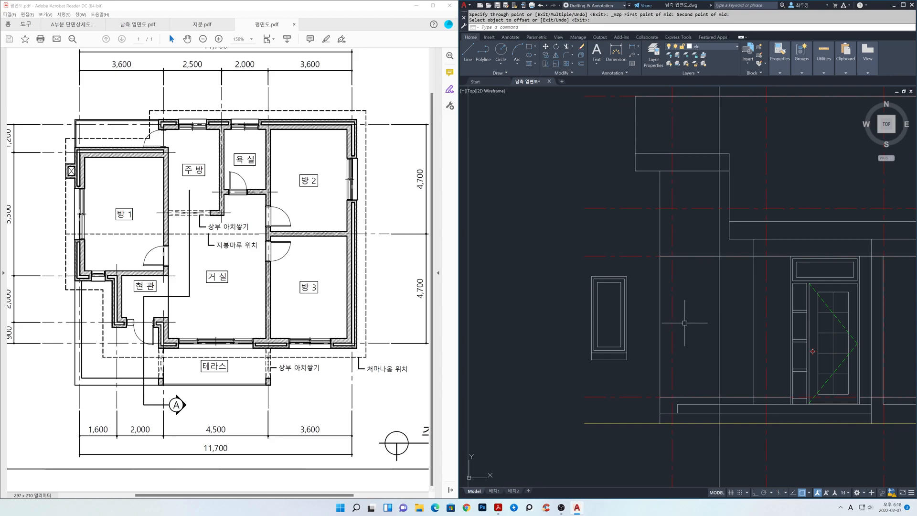
Move the small window with its sill by its top midpoint to where the guide line meets the opening head line.
{"action": "type", "text": "m"}
{"action": "key", "text": "Return"}
{"action": "left_click", "coordinate": [645, 365]}
{"action": "left_click", "coordinate": [569, 272]}
{"action": "key", "text": "Return"}
{"action": "left_click", "coordinate": [608, 276]}
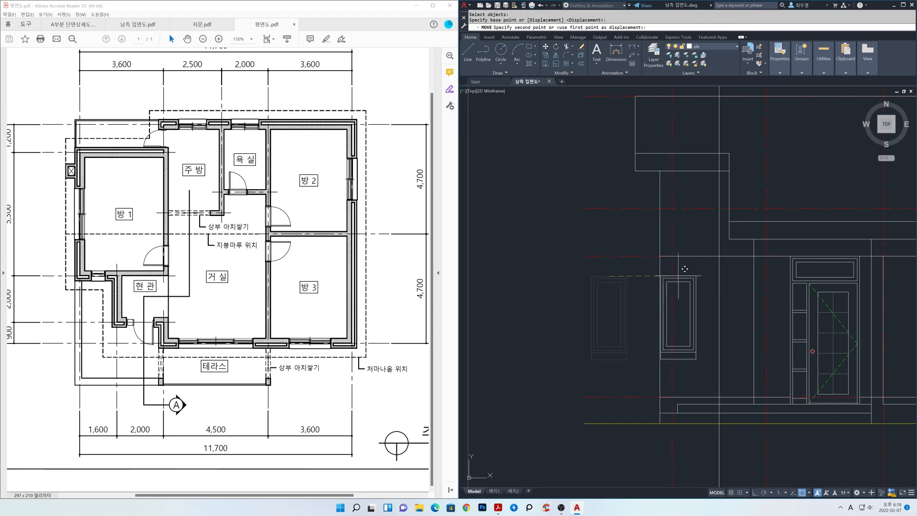
{"action": "left_click", "coordinate": [725, 249]}
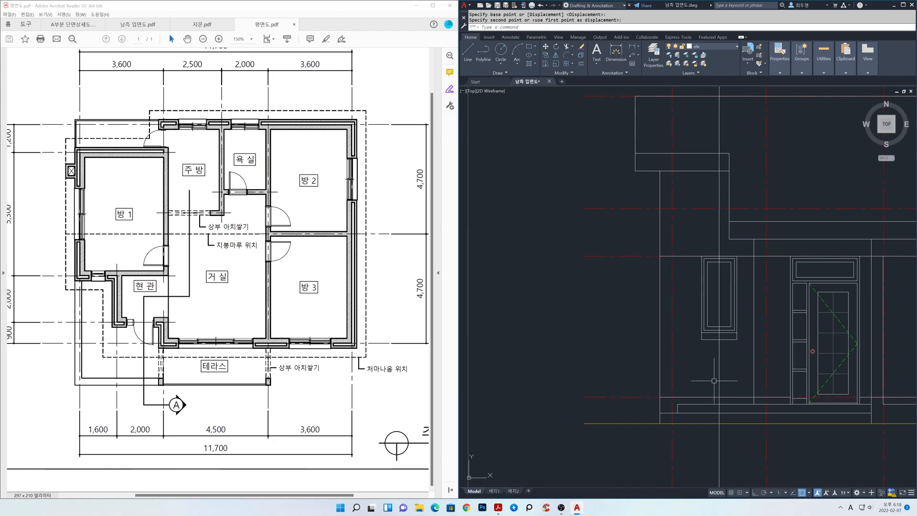
Erase the vertical guide line running through the small window.
{"action": "key", "text": "Escape"}
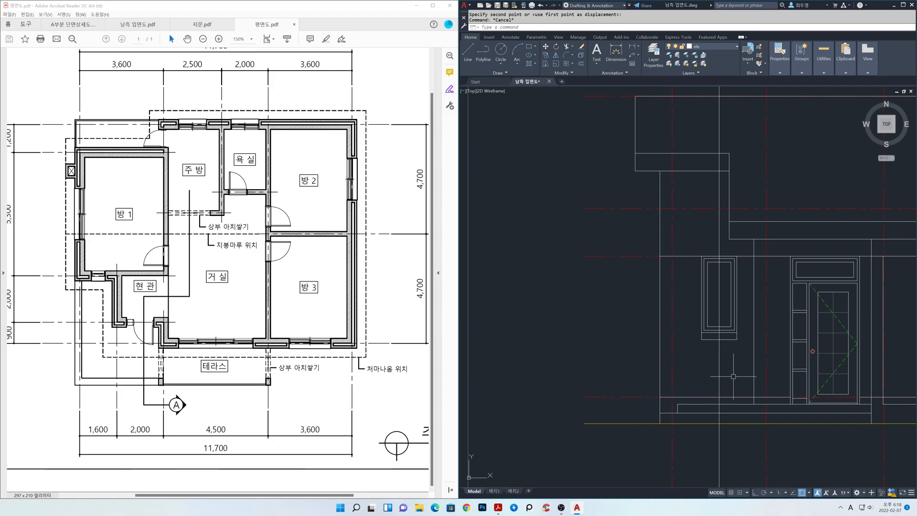
{"action": "type", "text": "e"}
{"action": "key", "text": "Return"}
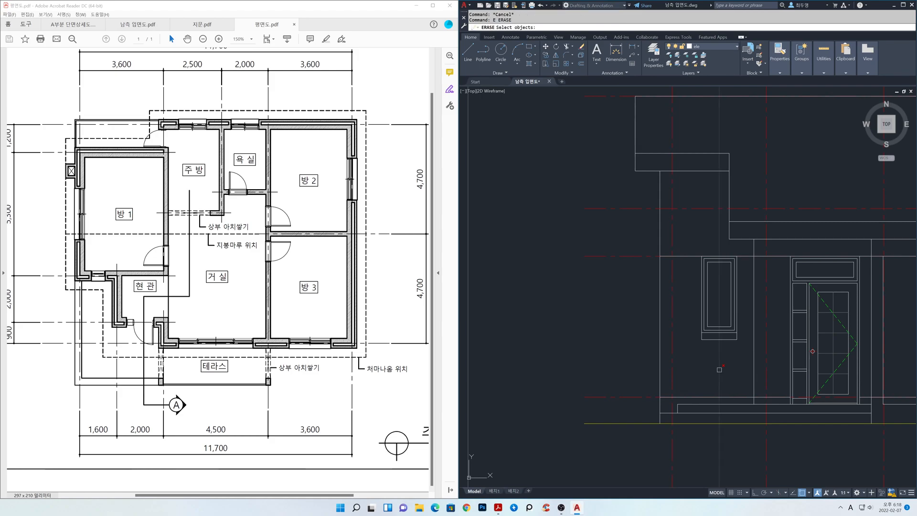
{"action": "key", "text": "Return"}
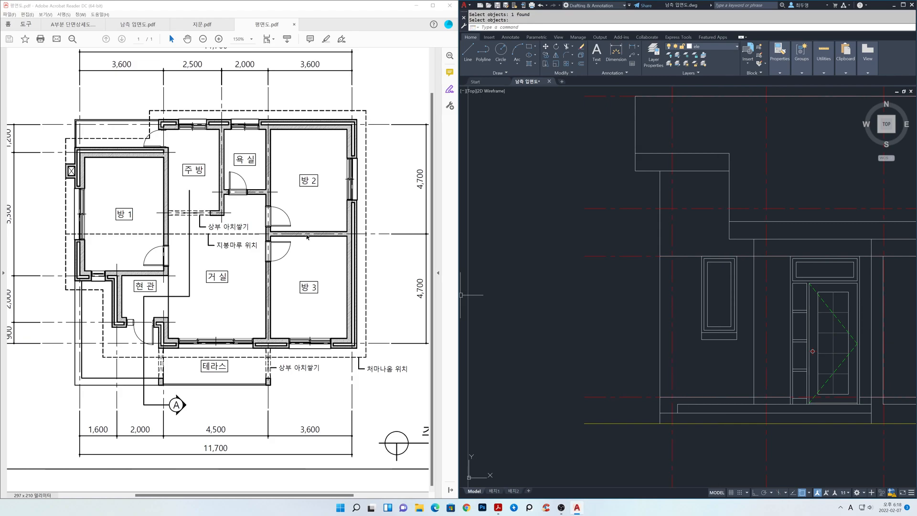
Bring up the 남측 입면도 PDF at 75% and compare the whole elevation with the drawing.
{"action": "left_click", "coordinate": [137, 24]}
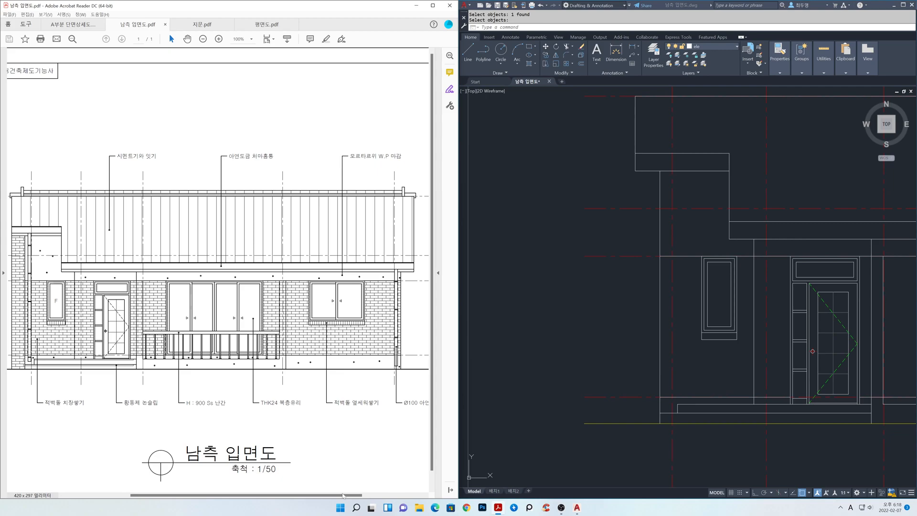
{"action": "left_click_drag", "start_coordinate": [359, 496], "coordinate": [357, 496]}
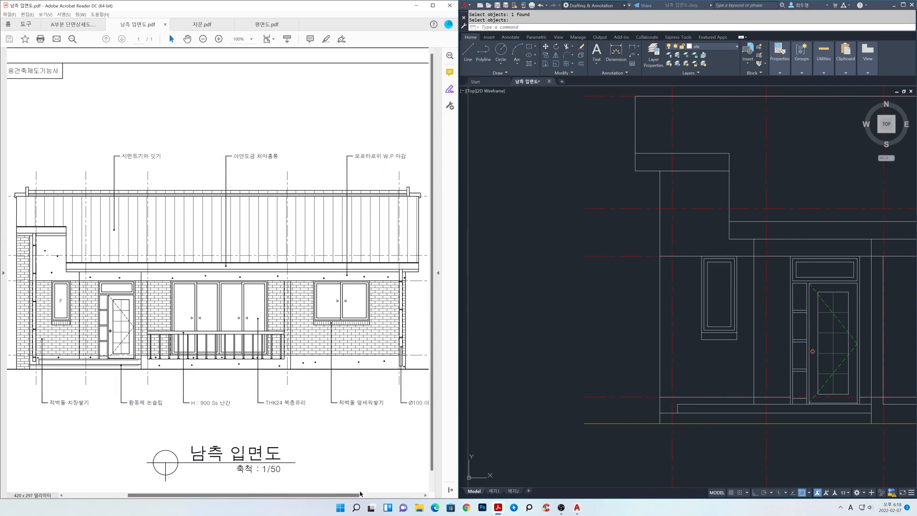
{"action": "left_click", "coordinate": [727, 372]}
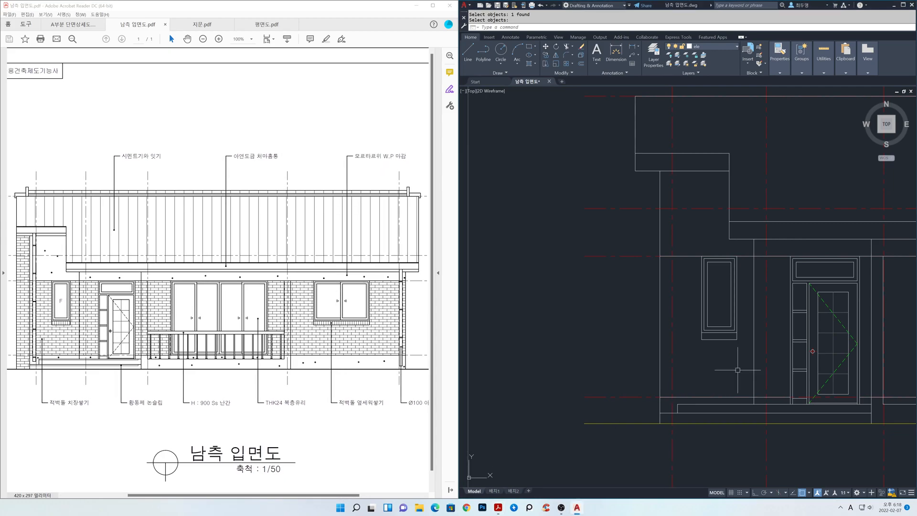
{"action": "scroll", "coordinate": [737, 369], "scroll_direction": "down", "scroll_amount": 2}
{"action": "middle_click_drag", "start_coordinate": [784, 367], "coordinate": [612, 383]}
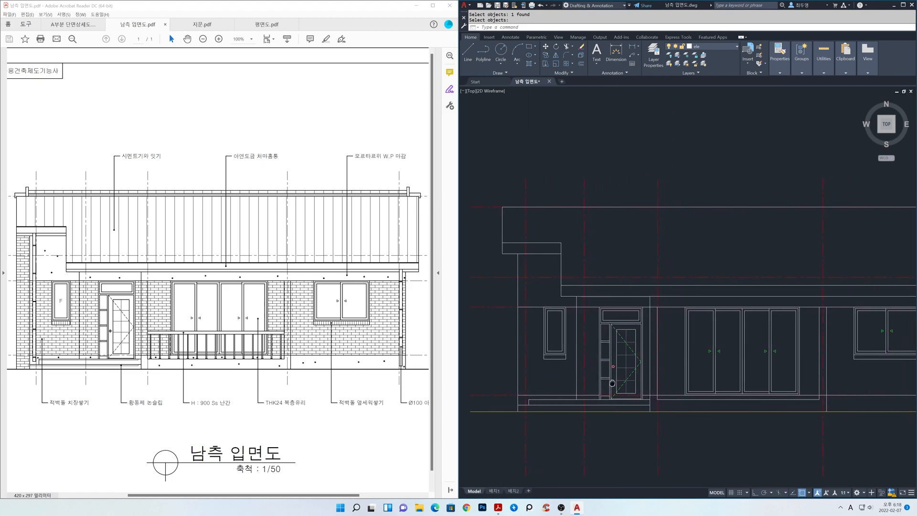
{"action": "middle_click_drag", "start_coordinate": [716, 403], "coordinate": [694, 400]}
{"action": "scroll", "coordinate": [781, 393], "scroll_direction": "down", "scroll_amount": 3}
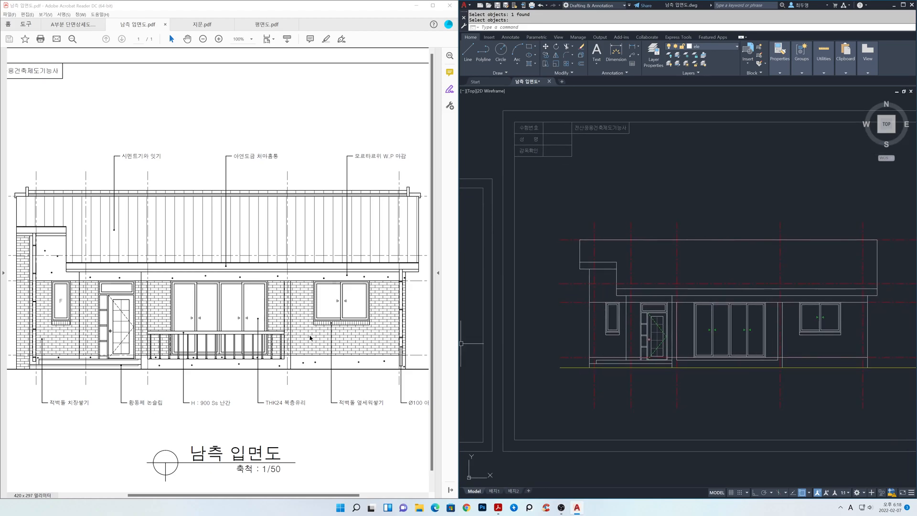
{"action": "left_click", "coordinate": [253, 40]}
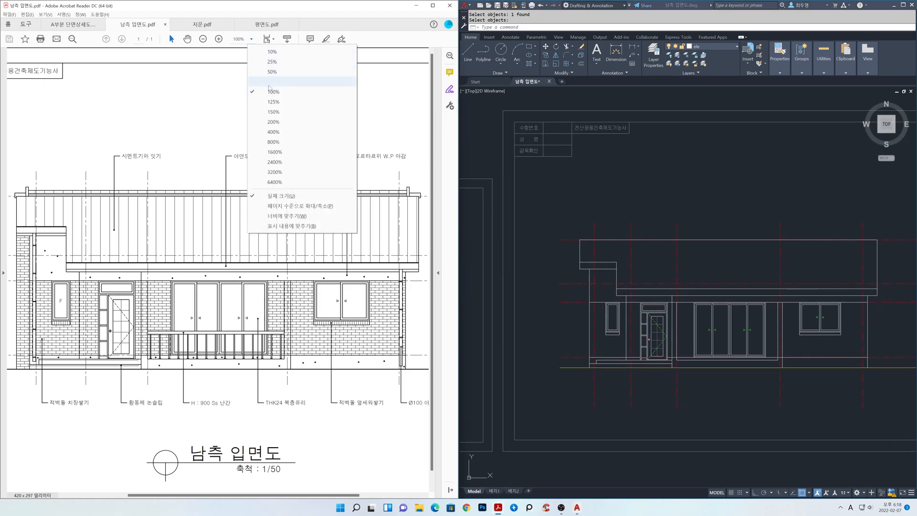
{"action": "left_click", "coordinate": [260, 84]}
{"action": "mouse_move", "coordinate": [280, 496]}
{"action": "left_mouse_down"}
{"action": "mouse_move", "coordinate": [256, 495]}
{"action": "mouse_move", "coordinate": [272, 495]}
{"action": "left_mouse_up"}
{"action": "left_click", "coordinate": [758, 341]}
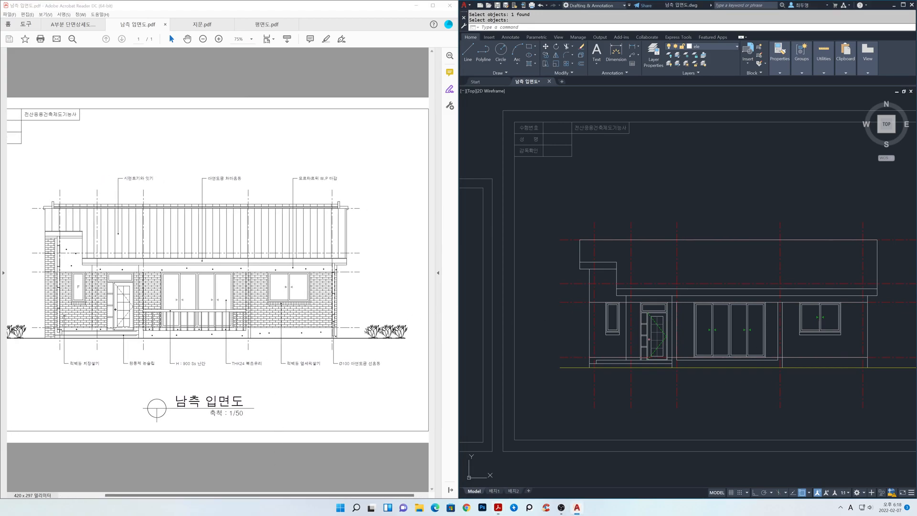
Enlarge and centre the house elevation in the drawing with realtime Zoom.
{"action": "type", "text": "z"}
{"action": "key", "text": "Return"}
{"action": "key", "text": "Return"}
{"action": "left_click_drag", "start_coordinate": [718, 331], "coordinate": [731, 303]}
{"action": "middle_click_drag", "start_coordinate": [741, 324], "coordinate": [727, 293]}
{"action": "right_click", "coordinate": [725, 295]}
{"action": "key", "text": "Escape"}
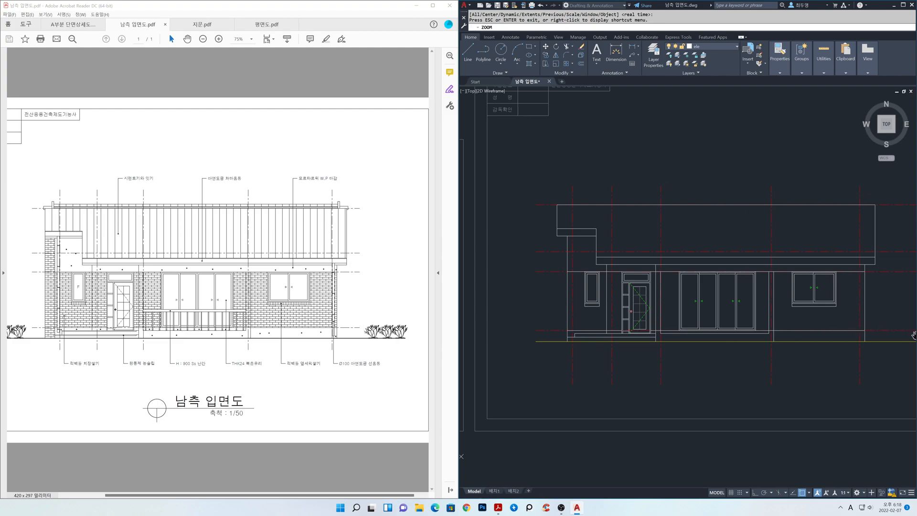